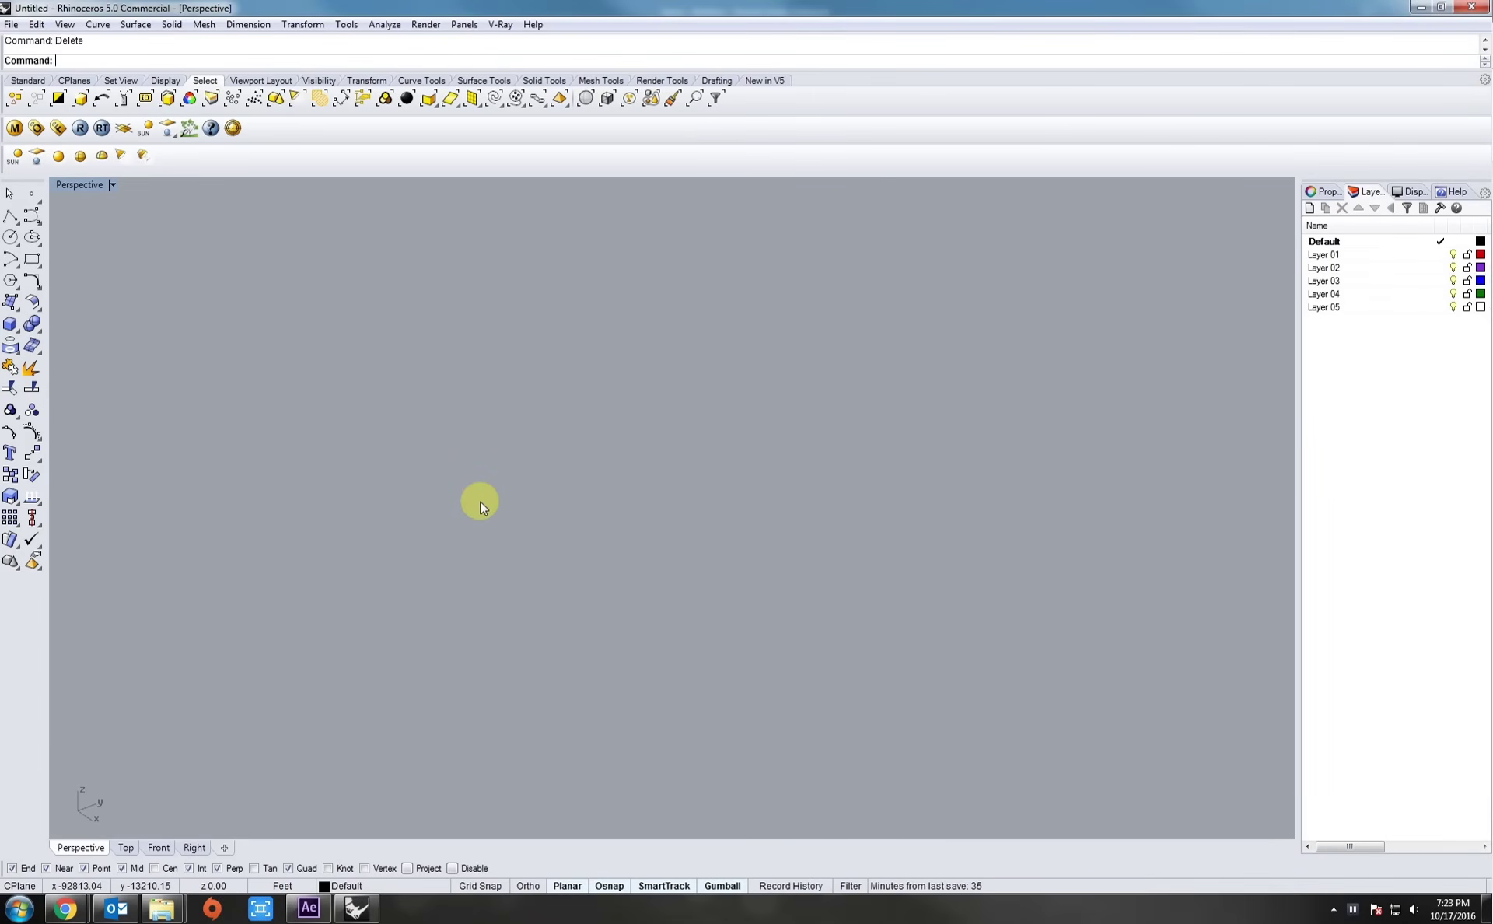
Step: Draw a solid sphere near the middle of the Perspective view
left_click(10, 326)
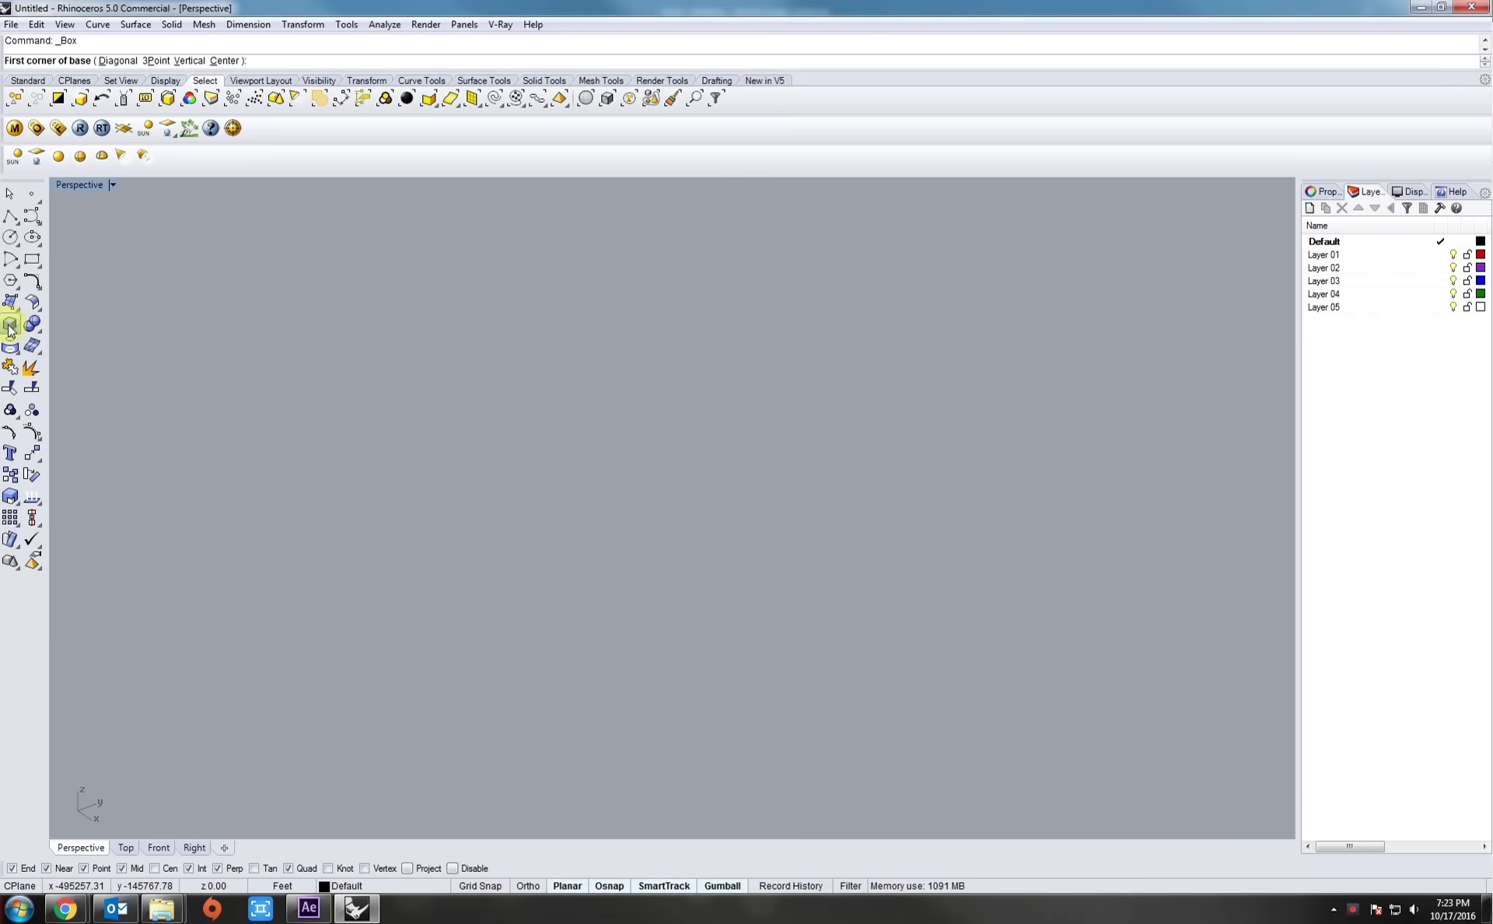
left_click_drag(10, 331, 46, 333)
left_click(76, 336)
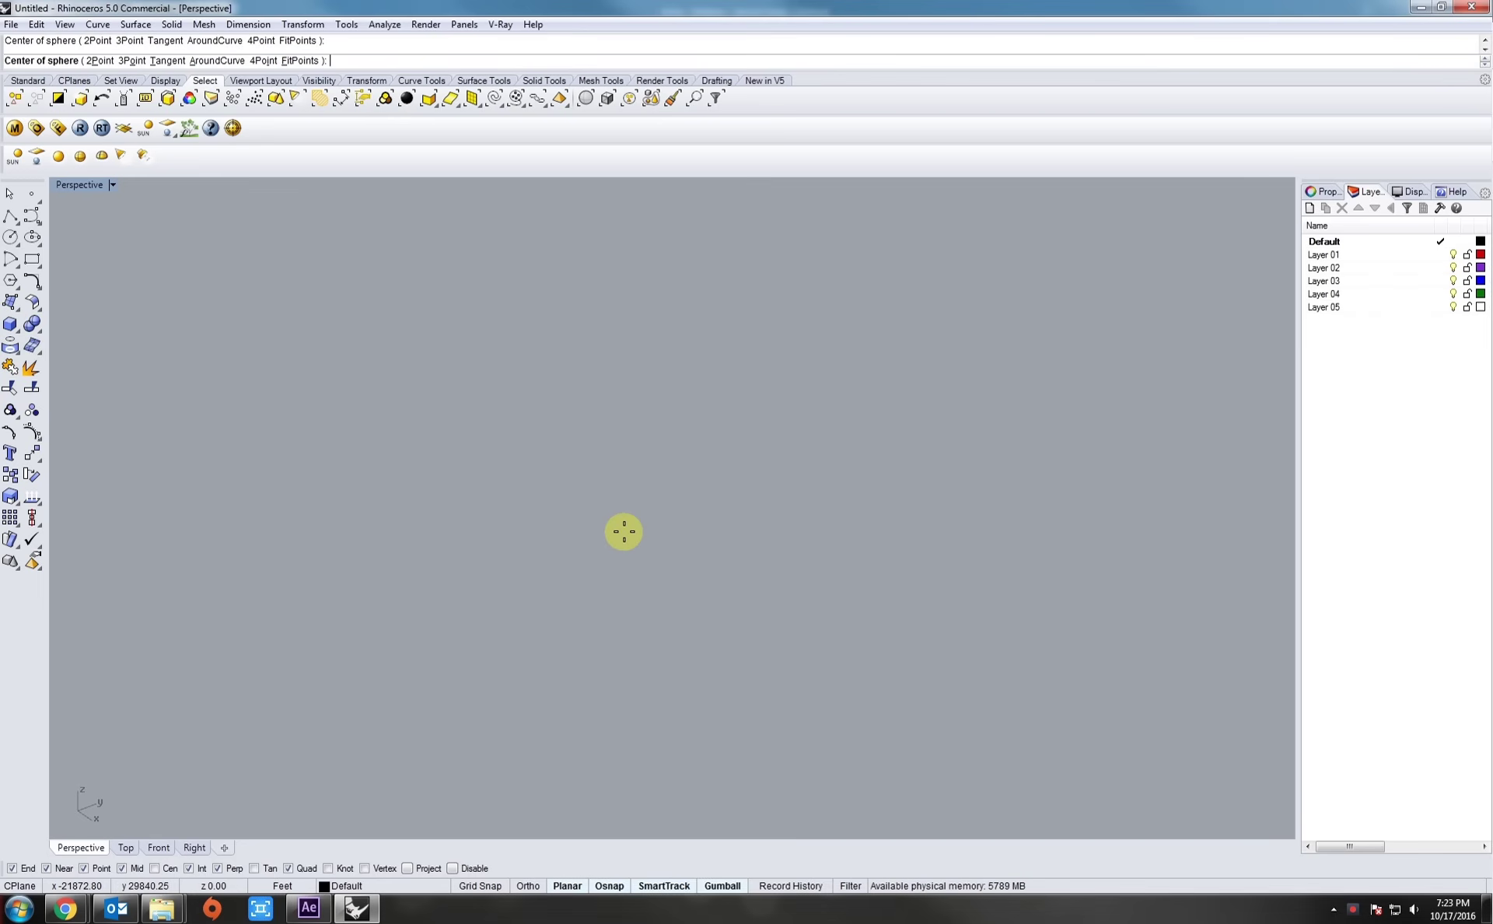
left_click(623, 532)
left_click(765, 499)
Step: Rebuild the sphere's surface with 13 points in U and V at degree 3, deleting the input
mouse_move(765, 498)
right_mouse_down()
mouse_move(733, 506)
mouse_move(733, 333)
mouse_move(726, 510)
mouse_move(694, 477)
right_mouse_up()
left_click(694, 476)
left_click_drag(695, 476, 698, 492)
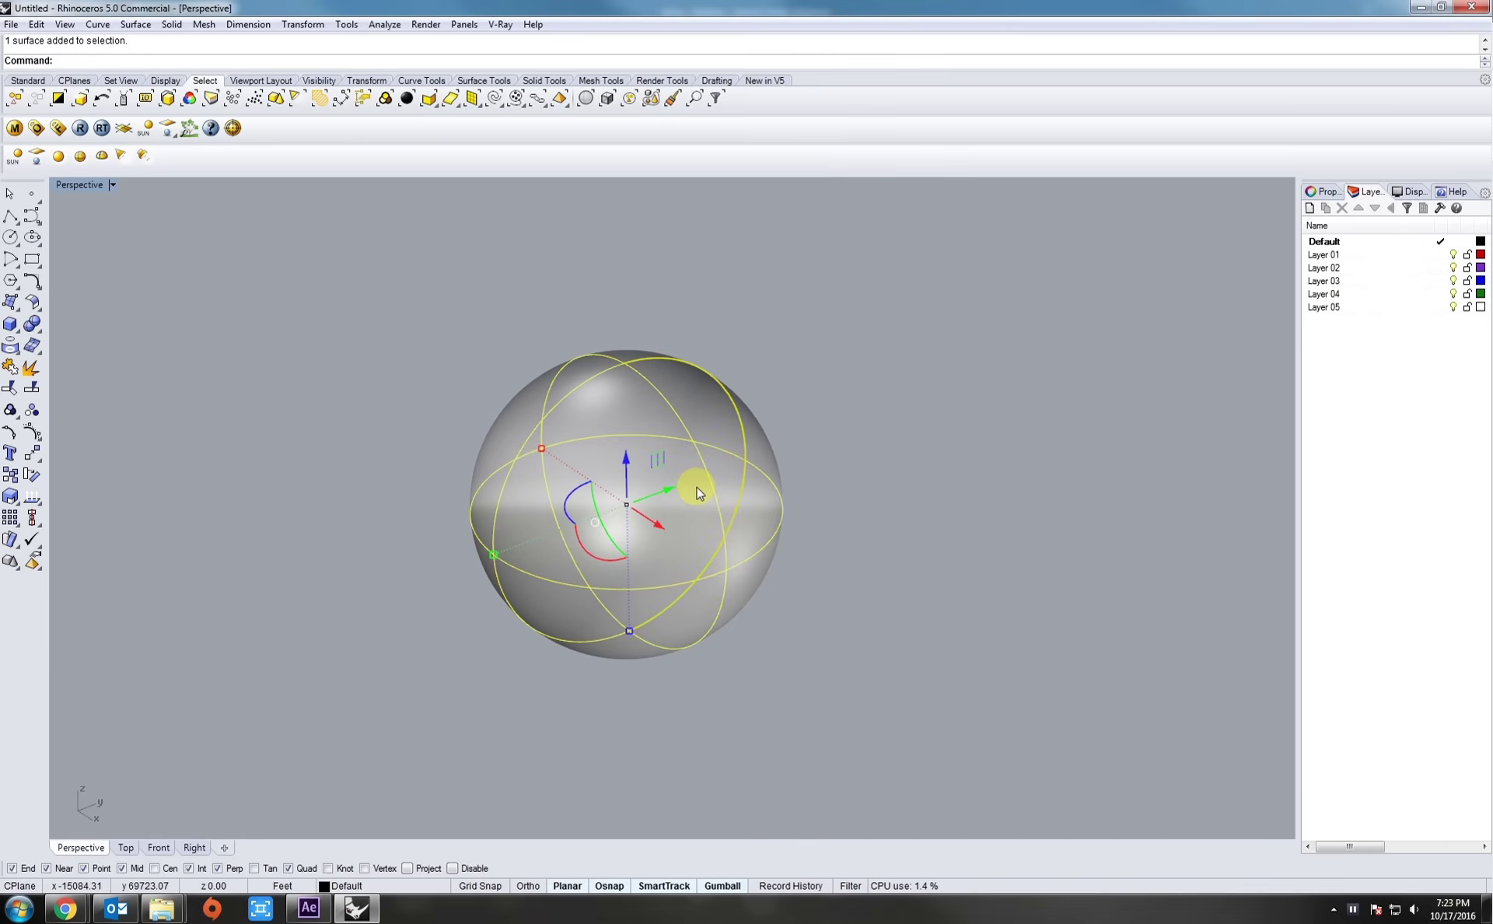
type("Rebuild")
key("Return")
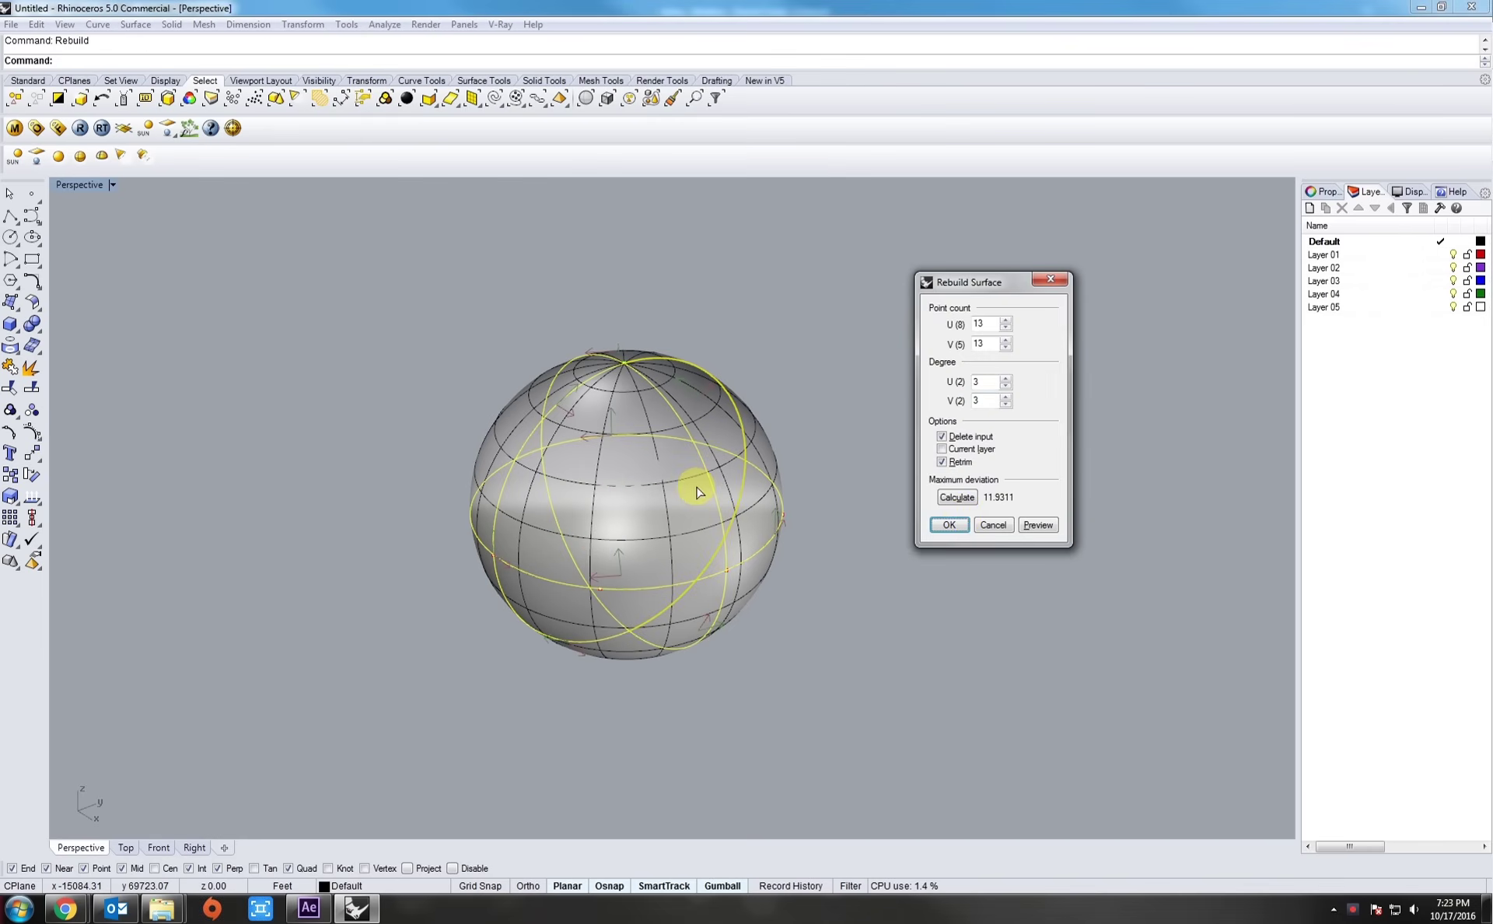
left_click(950, 526)
Step: Turn on the sphere's control points, stretch one side far outward and raise the points around the top pole
type("Po")
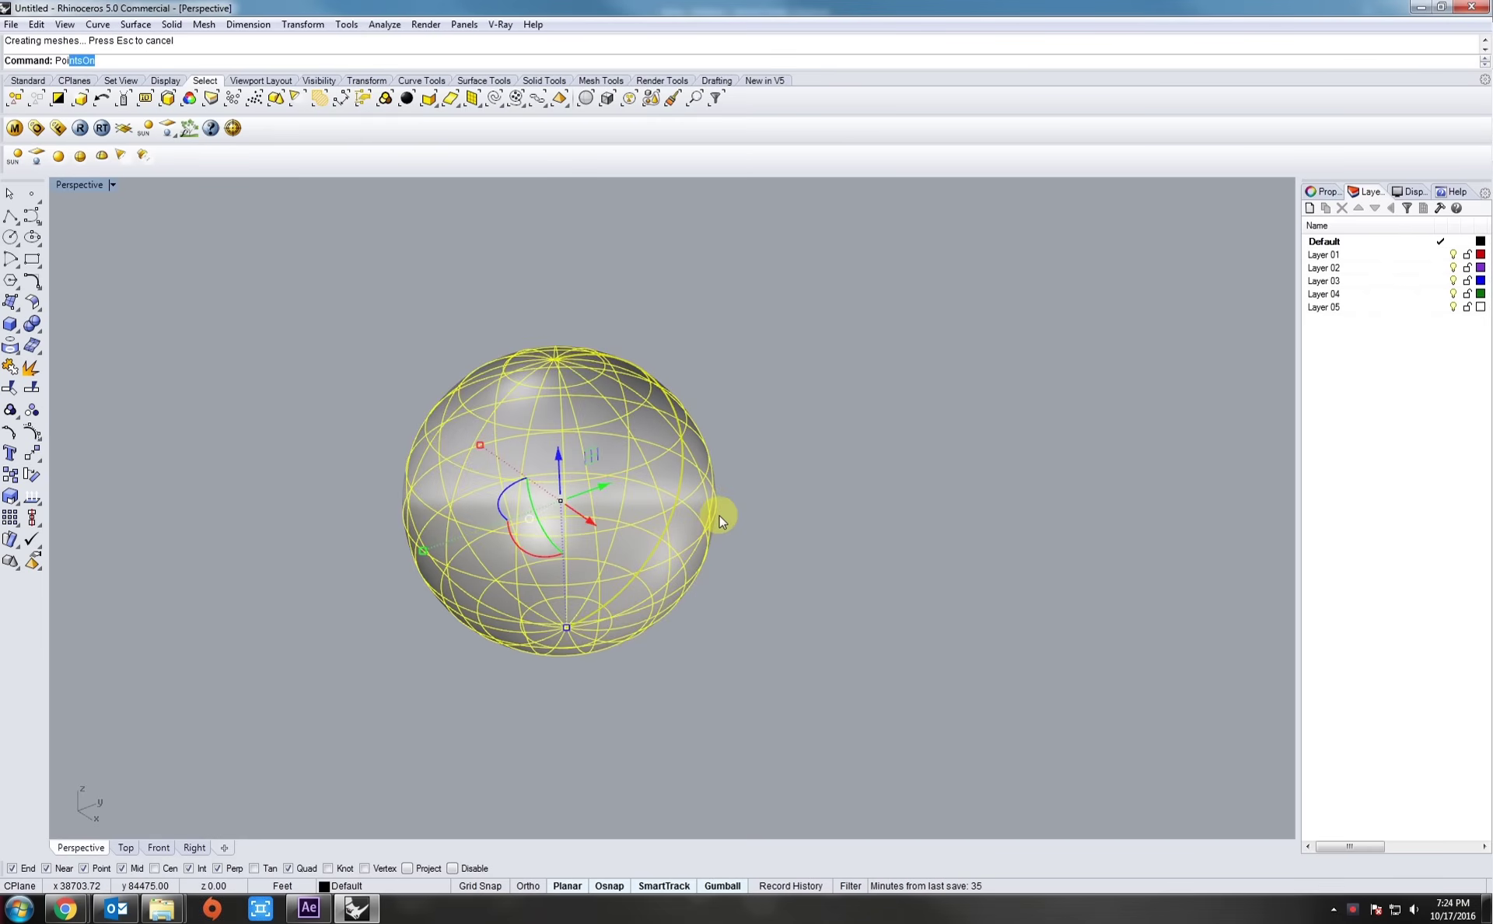
type("in")
key("Return")
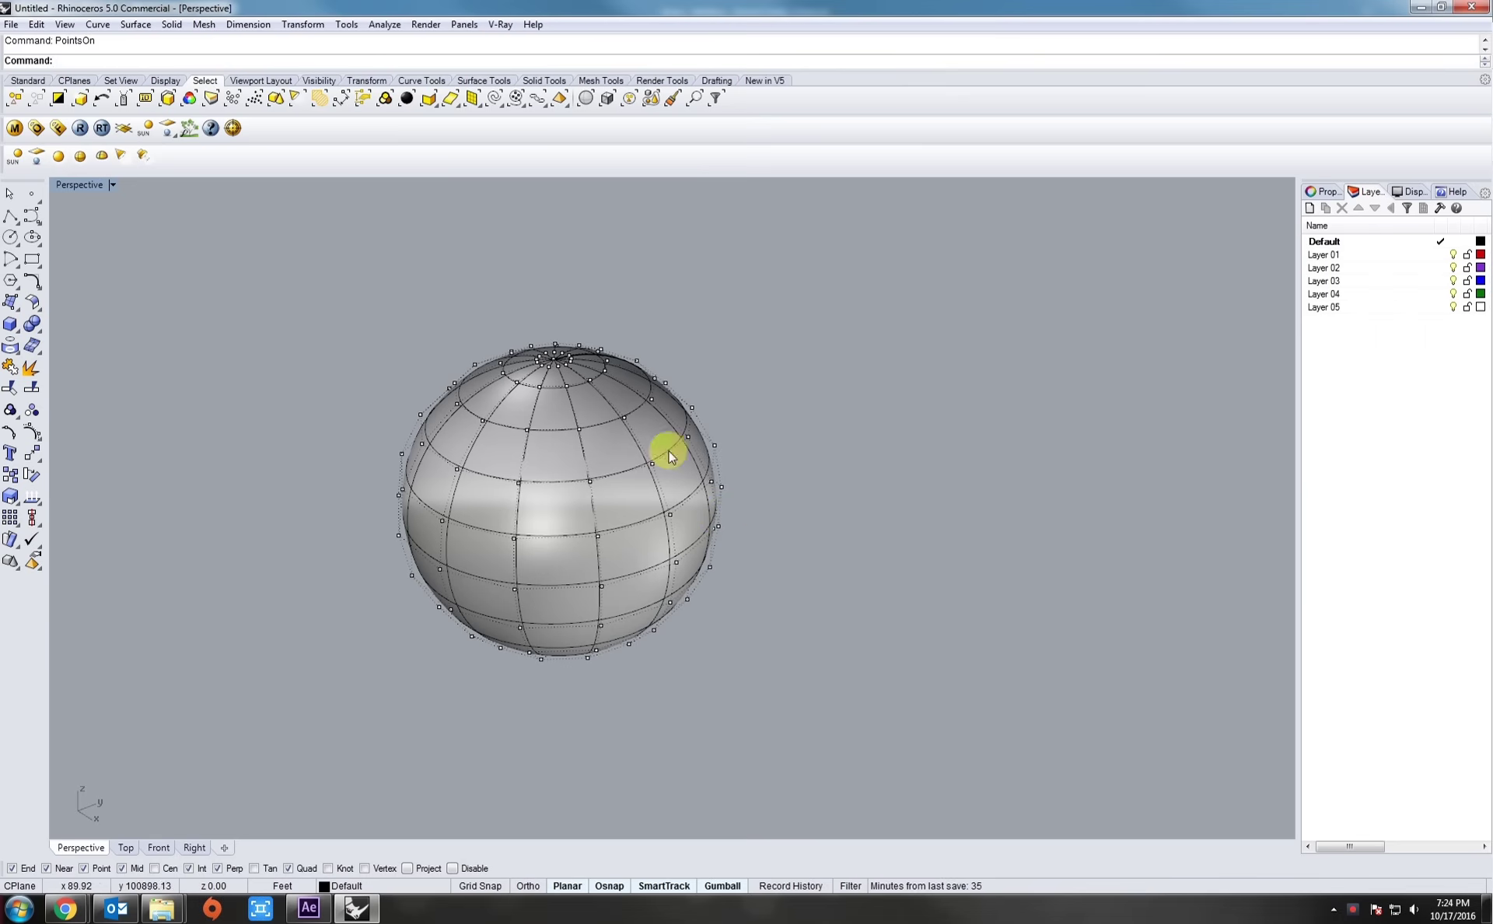
left_click_drag(614, 324, 777, 600)
right_click_drag(790, 534, 769, 546, "shift")
left_click_drag(682, 471, 1088, 324)
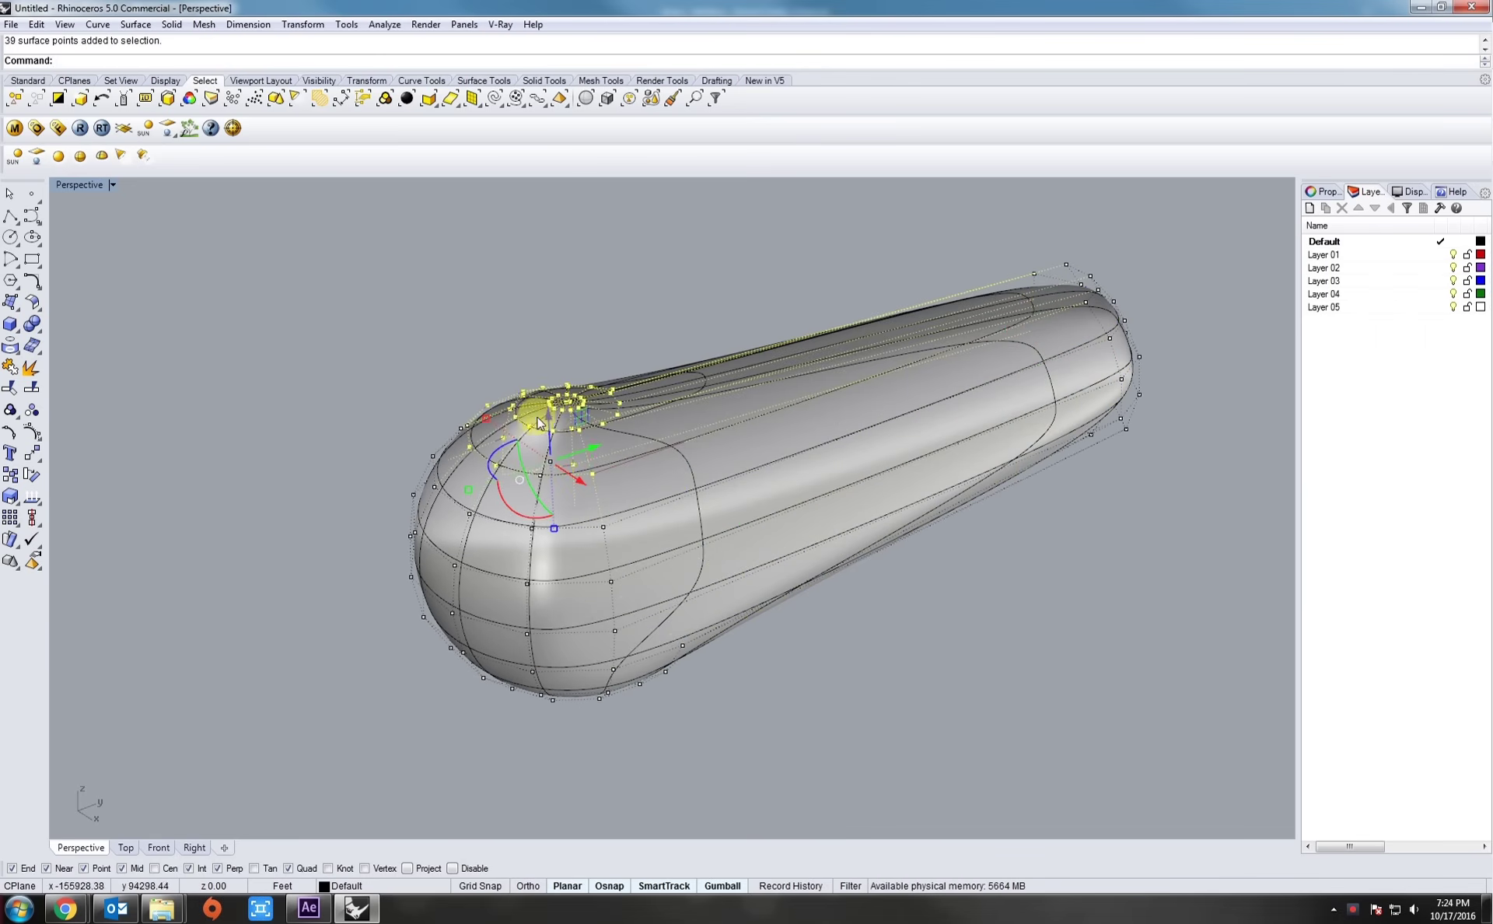
left_click_drag(548, 417, 548, 276)
scroll(598, 330, "down", 7)
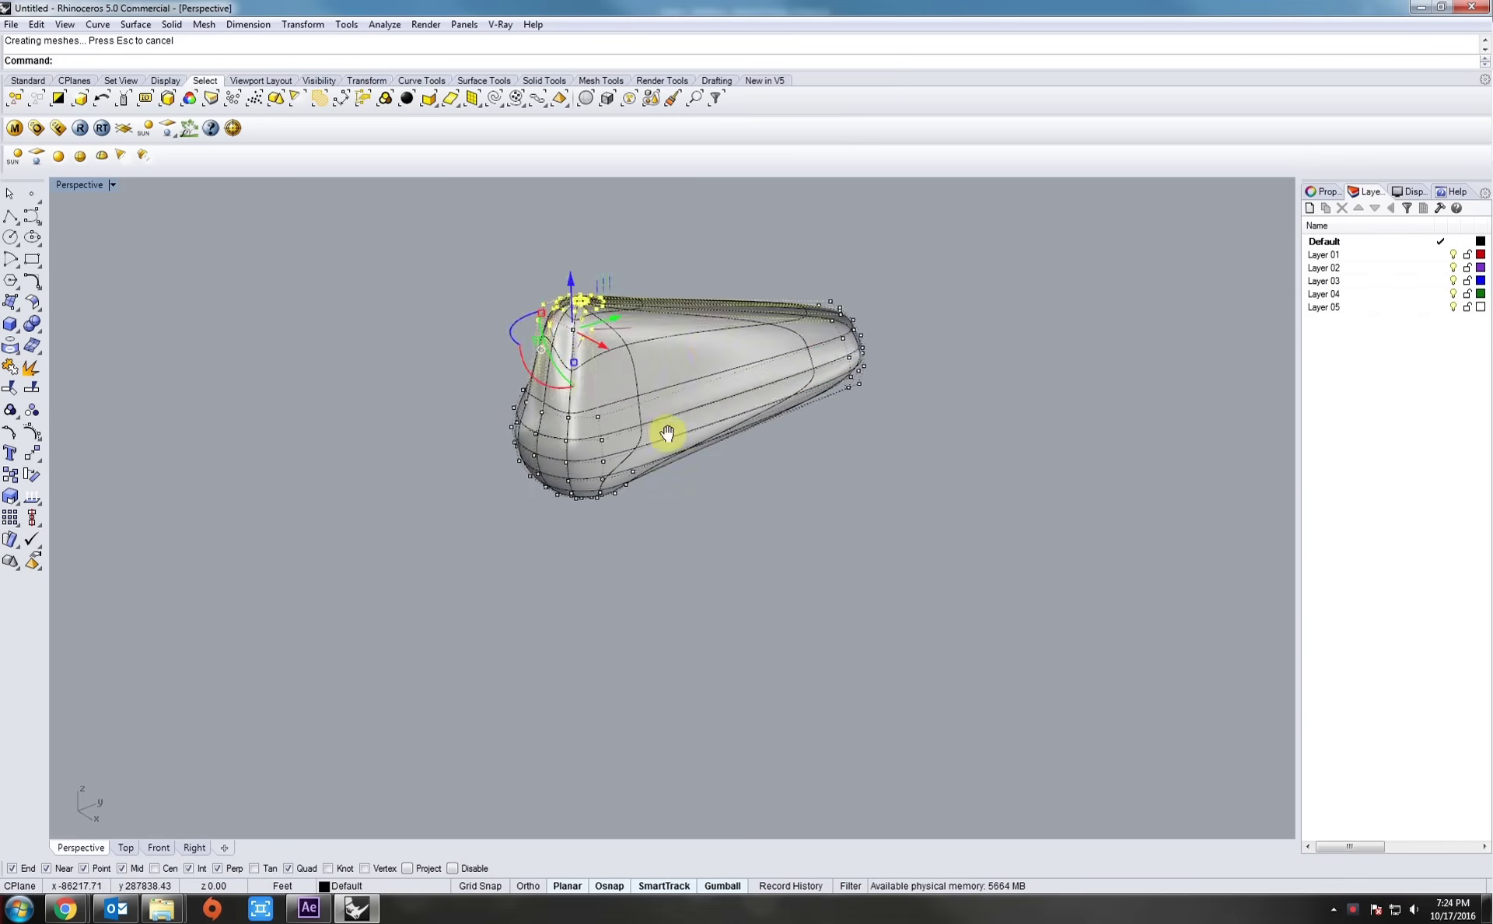
Step: Pull further groups of control points outward in different directions to form wing-like lobes, and turn off the control points
right_click_drag(663, 429, 557, 547, "shift")
left_click_drag(679, 347, 584, 497)
right_click_drag(557, 520, 585, 560)
left_click_drag(451, 501, 504, 554)
left_click_drag(529, 506, 308, 589)
right_click_drag(481, 599, 556, 613, "shift")
left_click_drag(574, 584, 787, 720)
right_click_drag(474, 498, 372, 487)
left_click_drag(374, 487, 677, 667)
right_click_drag(632, 553, 548, 567)
left_click_drag(488, 509, 523, 505)
key("Escape")
key("Escape")
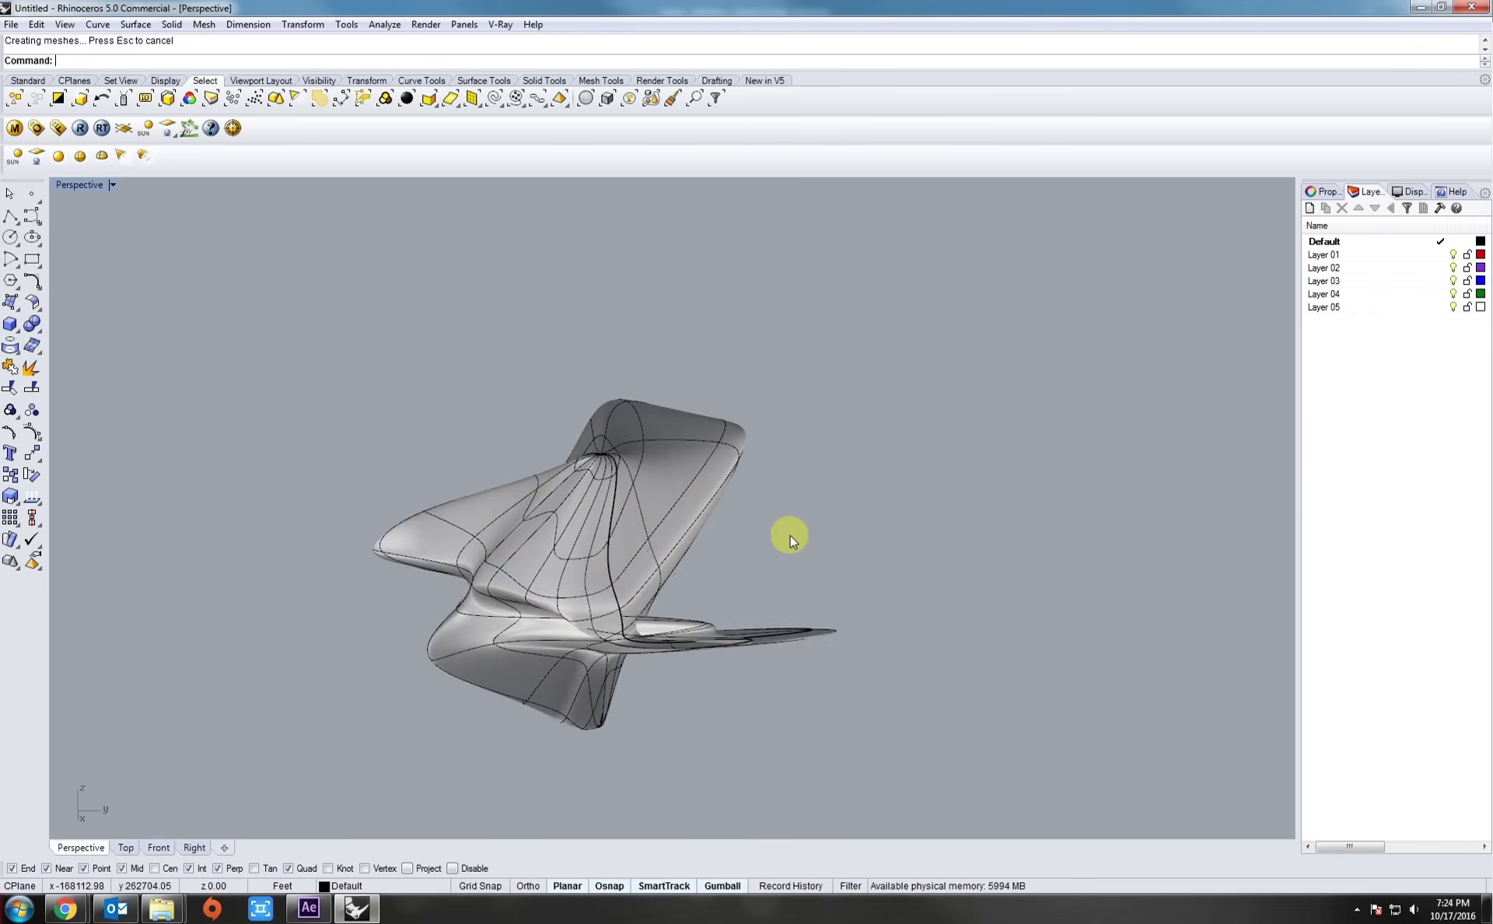
Step: Try rebuilding the deformed surface with the preset point counts, and undo it
left_click(625, 519)
right_click_drag(790, 535, 761, 621)
type("Rebuild")
key("Return")
key("Return")
key("ctrl+z")
Step: Rebuild the deformed surface with 7 points in U and V at degree 3, calculating the maximum deviation before accepting
scroll(715, 547, "up", 6)
right_click(762, 625)
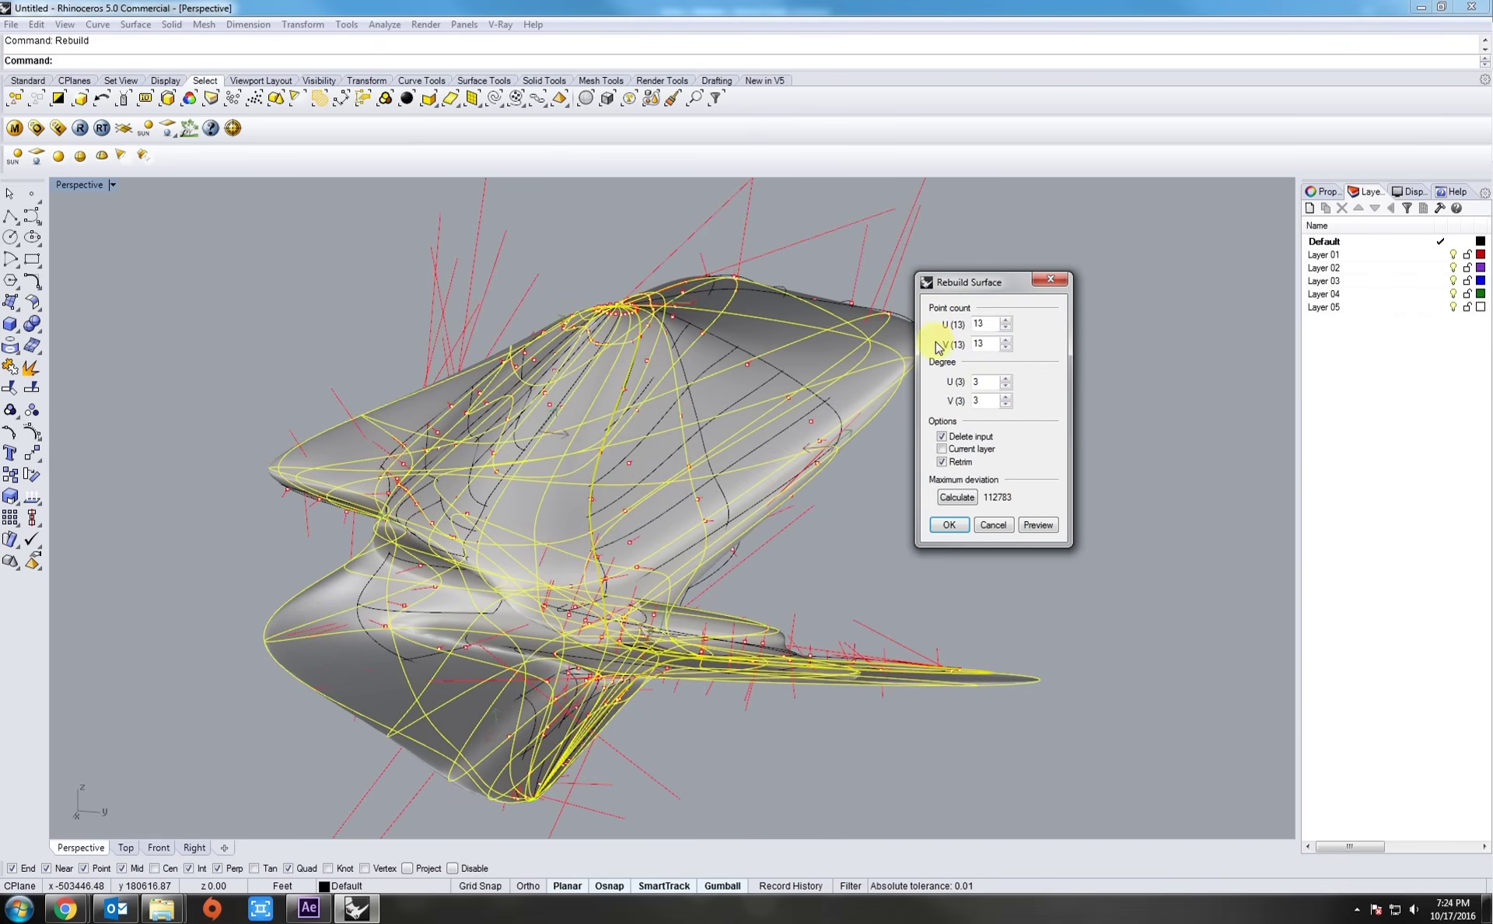
double_click(986, 342)
type("7")
left_click(956, 497)
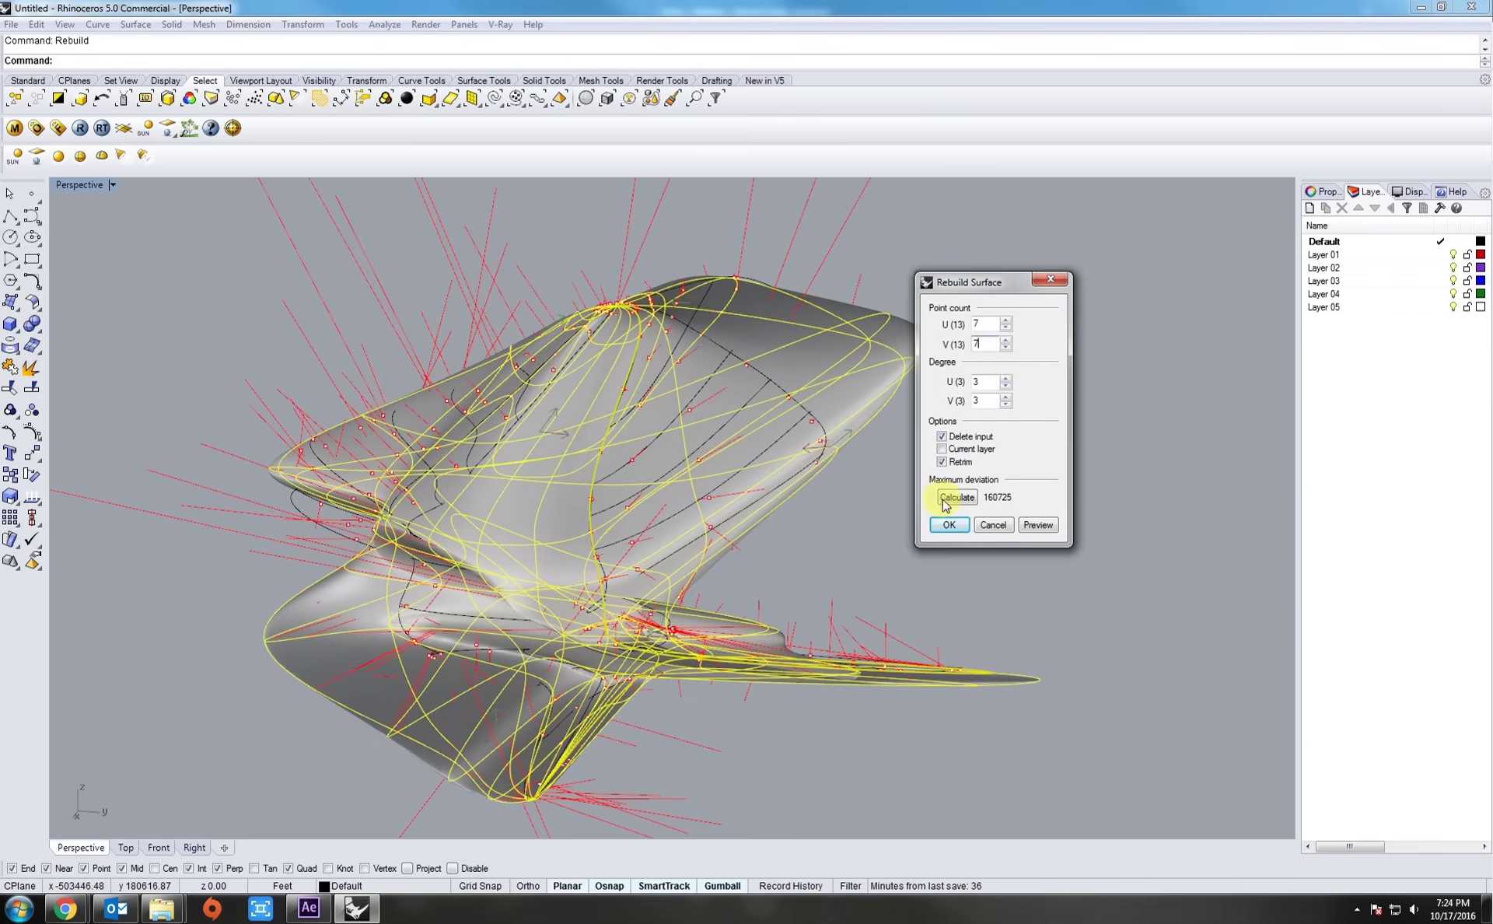
left_click(945, 526)
Step: Smooth the rebuilt surface with the Smooth command and clear the selection
right_click_drag(776, 600, 603, 611)
left_click(602, 610)
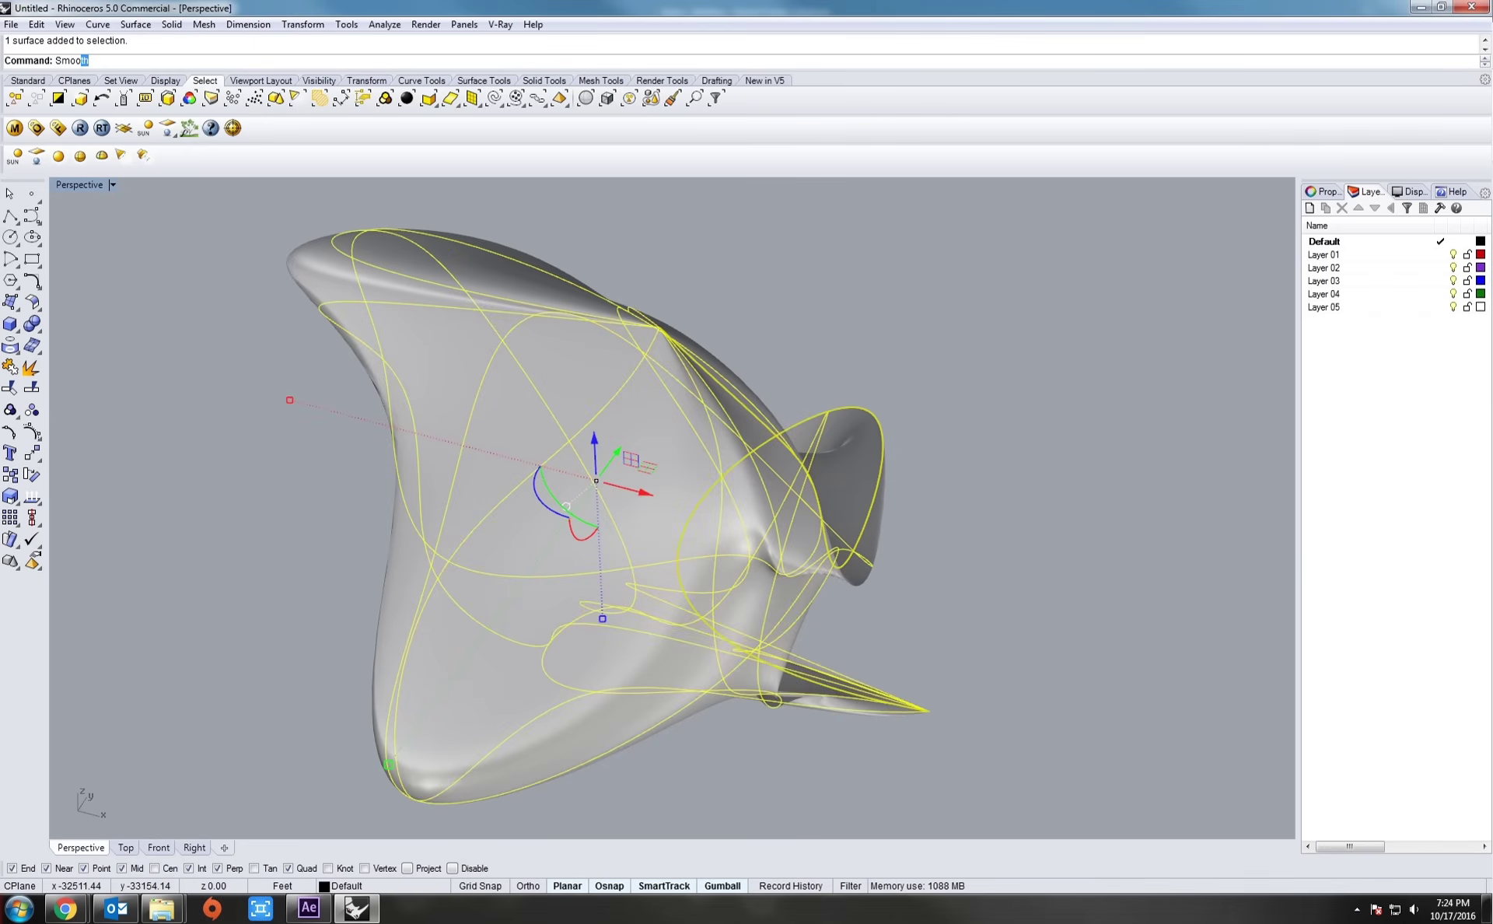
key("Return")
key("Return")
left_click(860, 580)
Step: Create a polygon mesh from the smoothed surface at the setting for the most polygons
scroll(694, 654, "down", 4)
right_click_drag(694, 655, 753, 464, "shift")
left_click(719, 504)
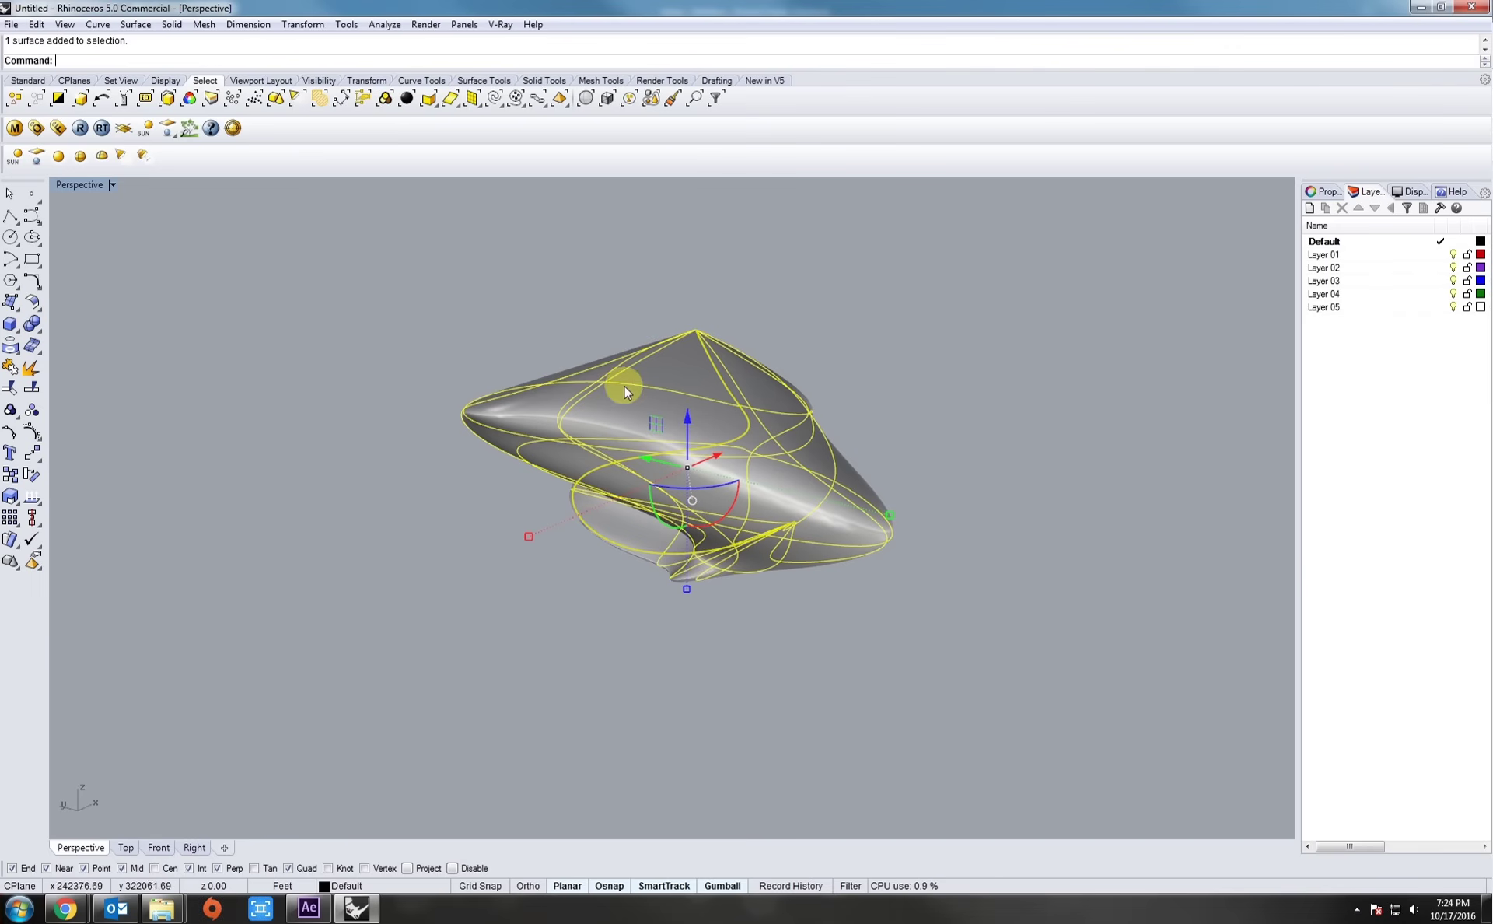
right_click_drag(682, 339, 641, 374)
scroll(383, 399, "up", 5)
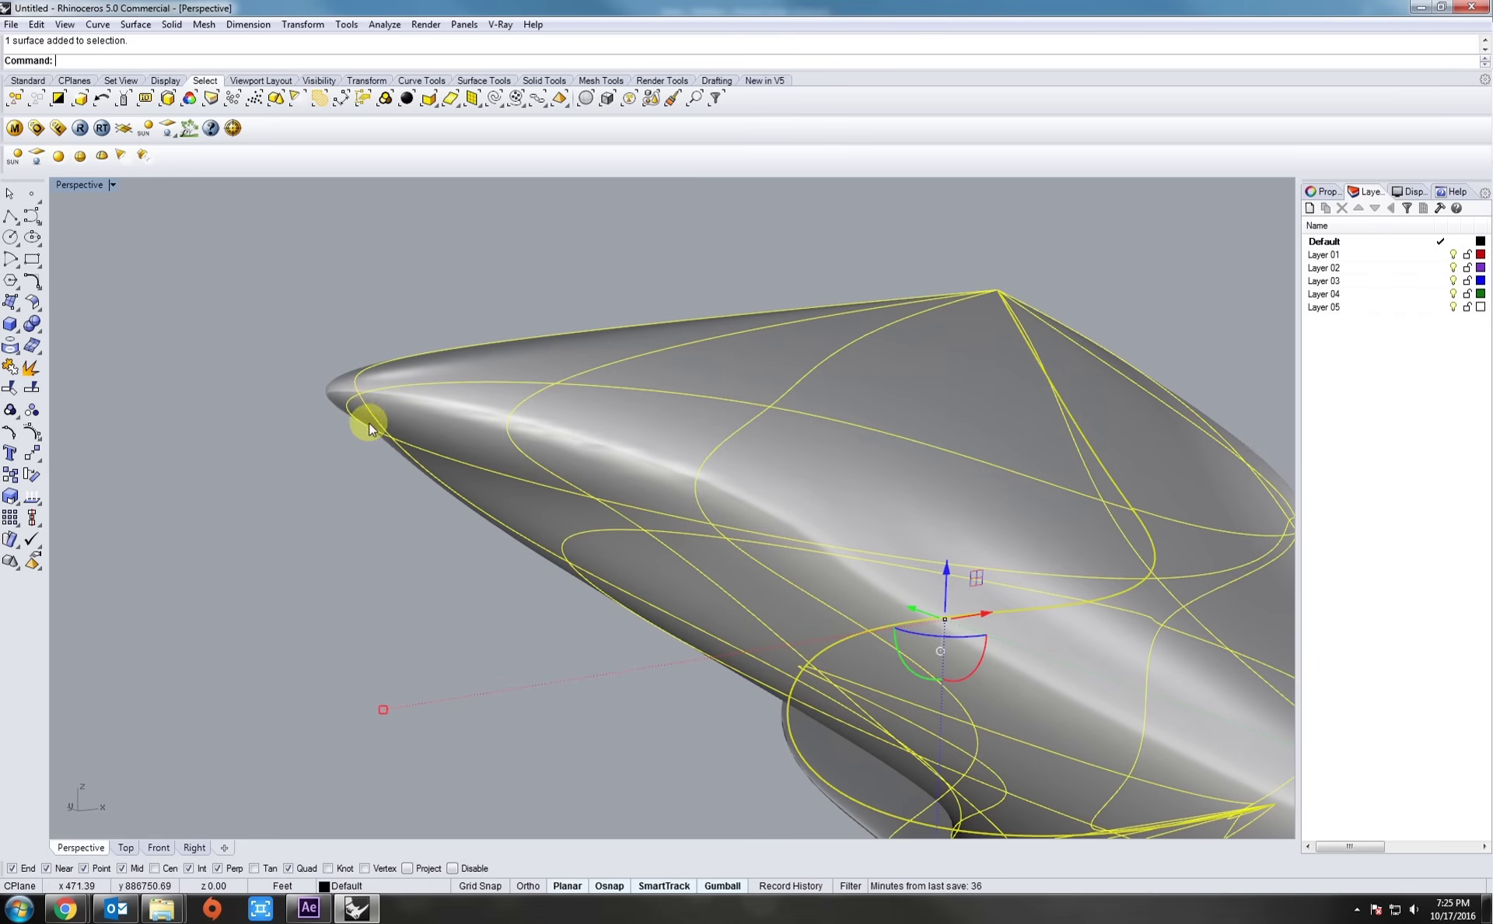
right_click_drag(581, 392, 646, 488)
scroll(799, 513, "down", 3)
right_click_drag(646, 488, 603, 434)
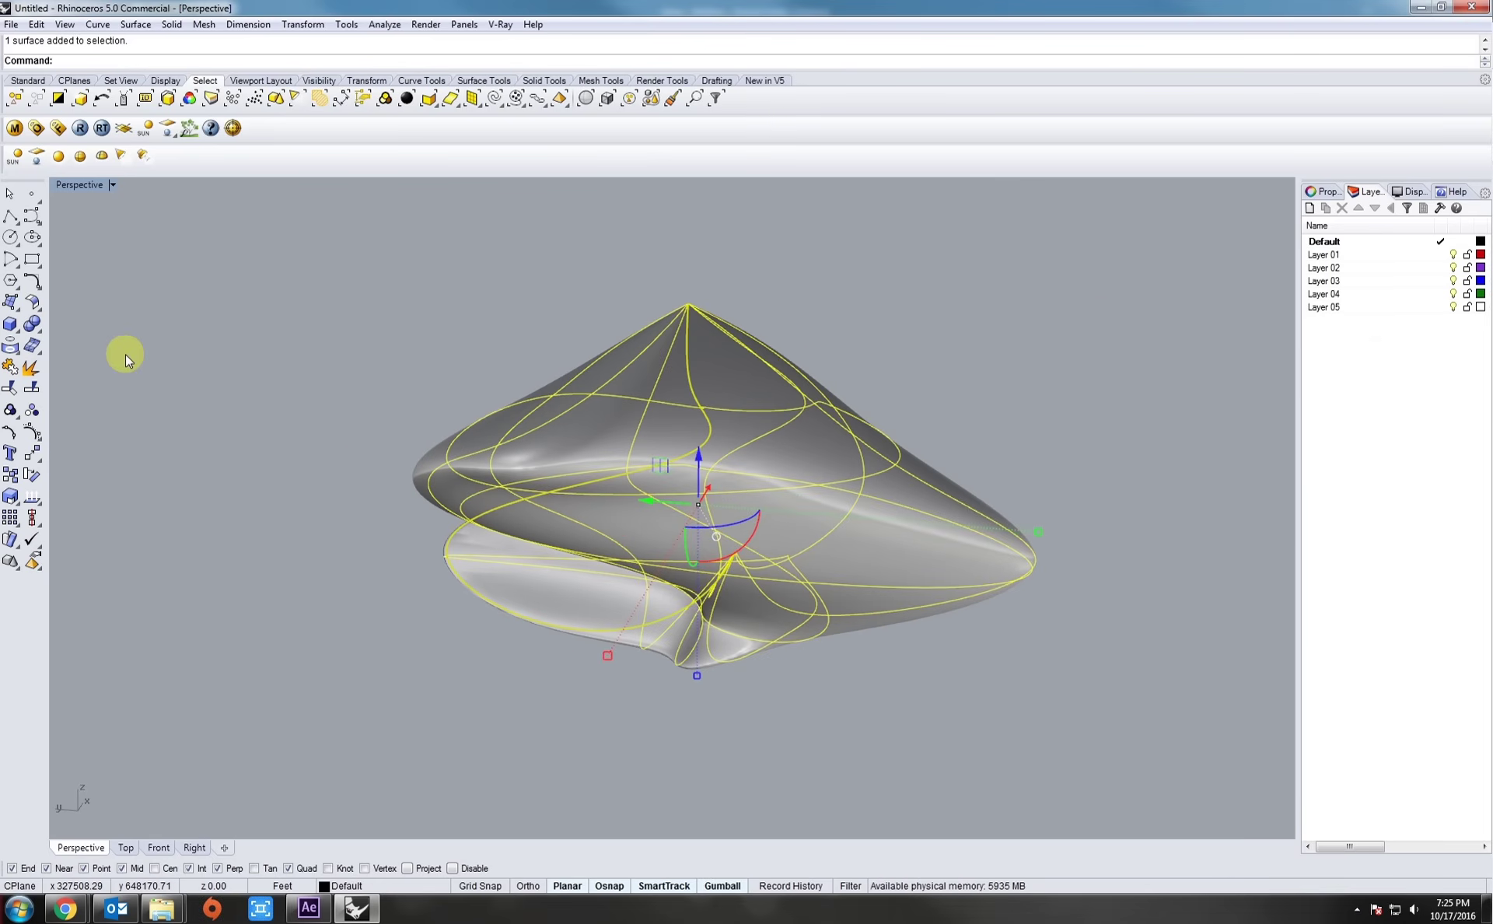
left_click(32, 346)
left_click_drag(659, 421, 812, 281)
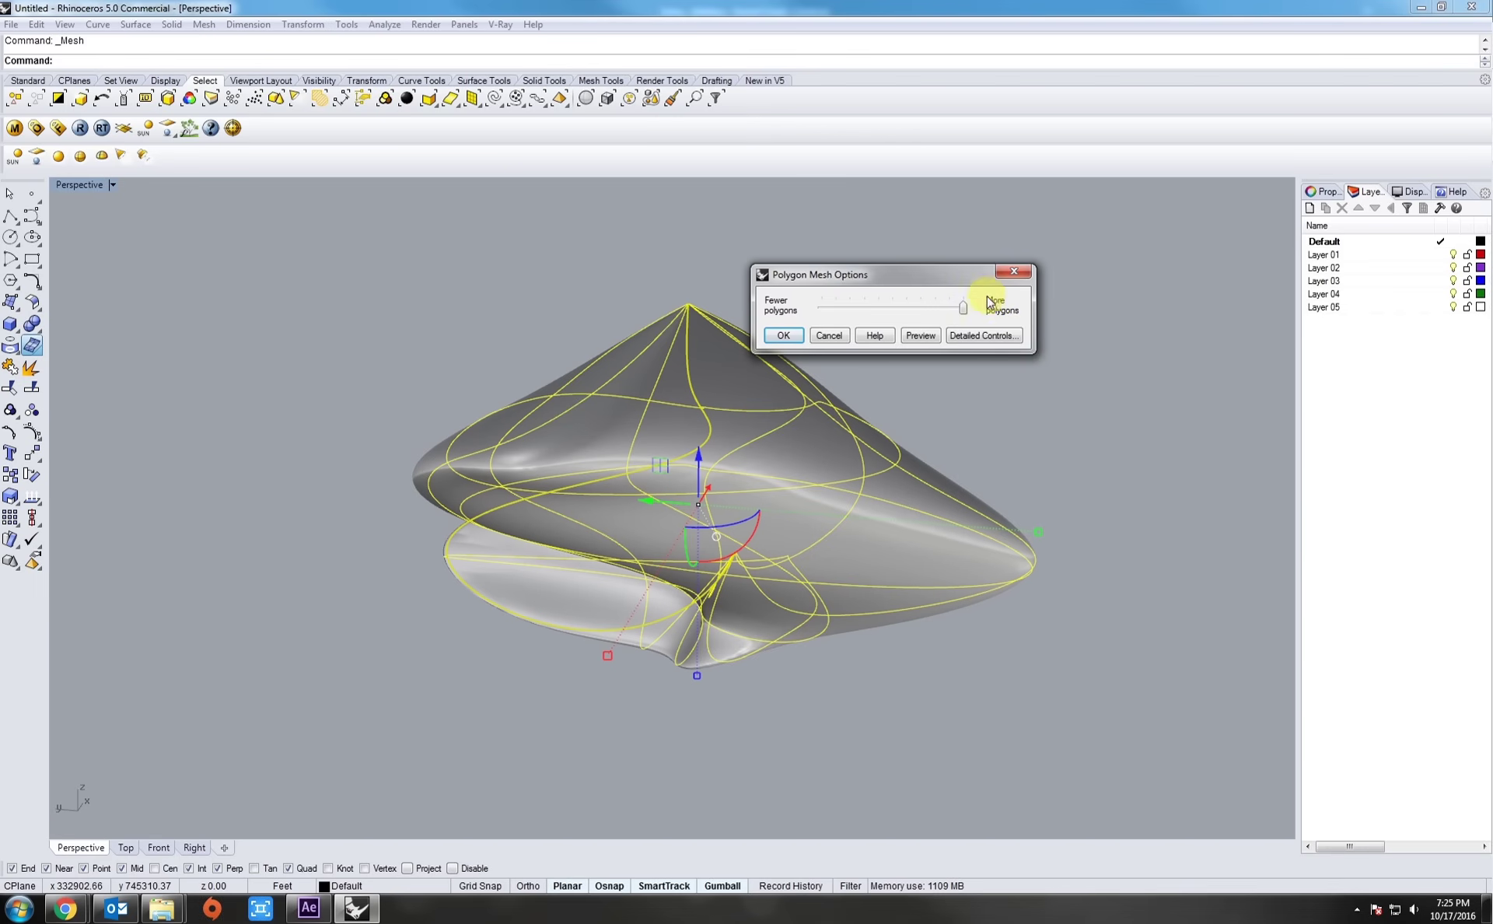
left_click(781, 338)
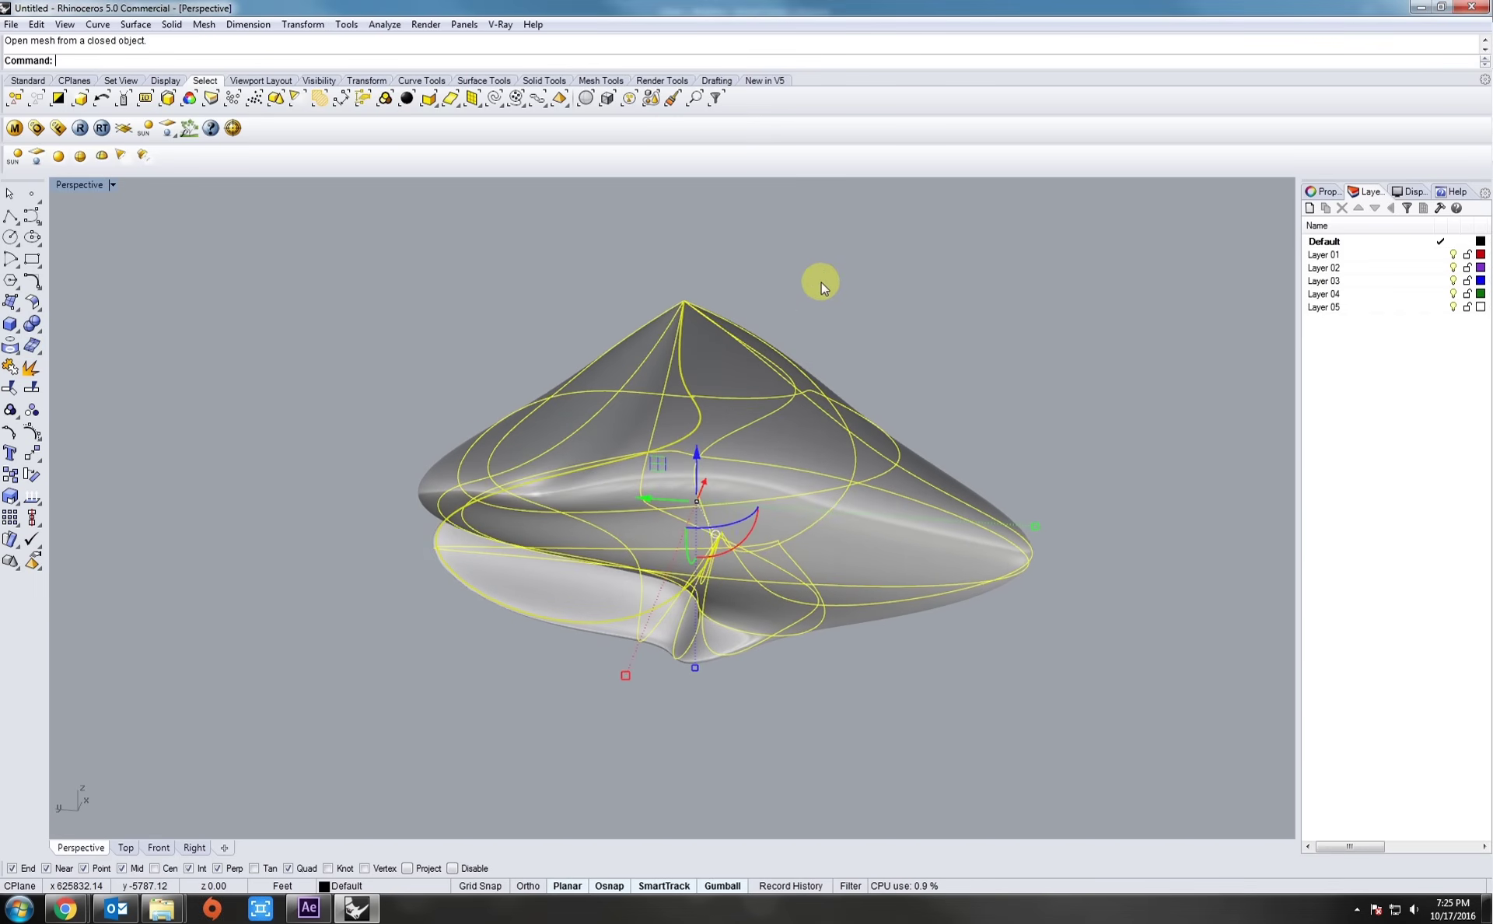
Step: Select the mesh rather than the overlapping surface and move it beside the original surface
key("Escape")
right_click_drag(815, 284, 768, 383)
left_click(763, 398)
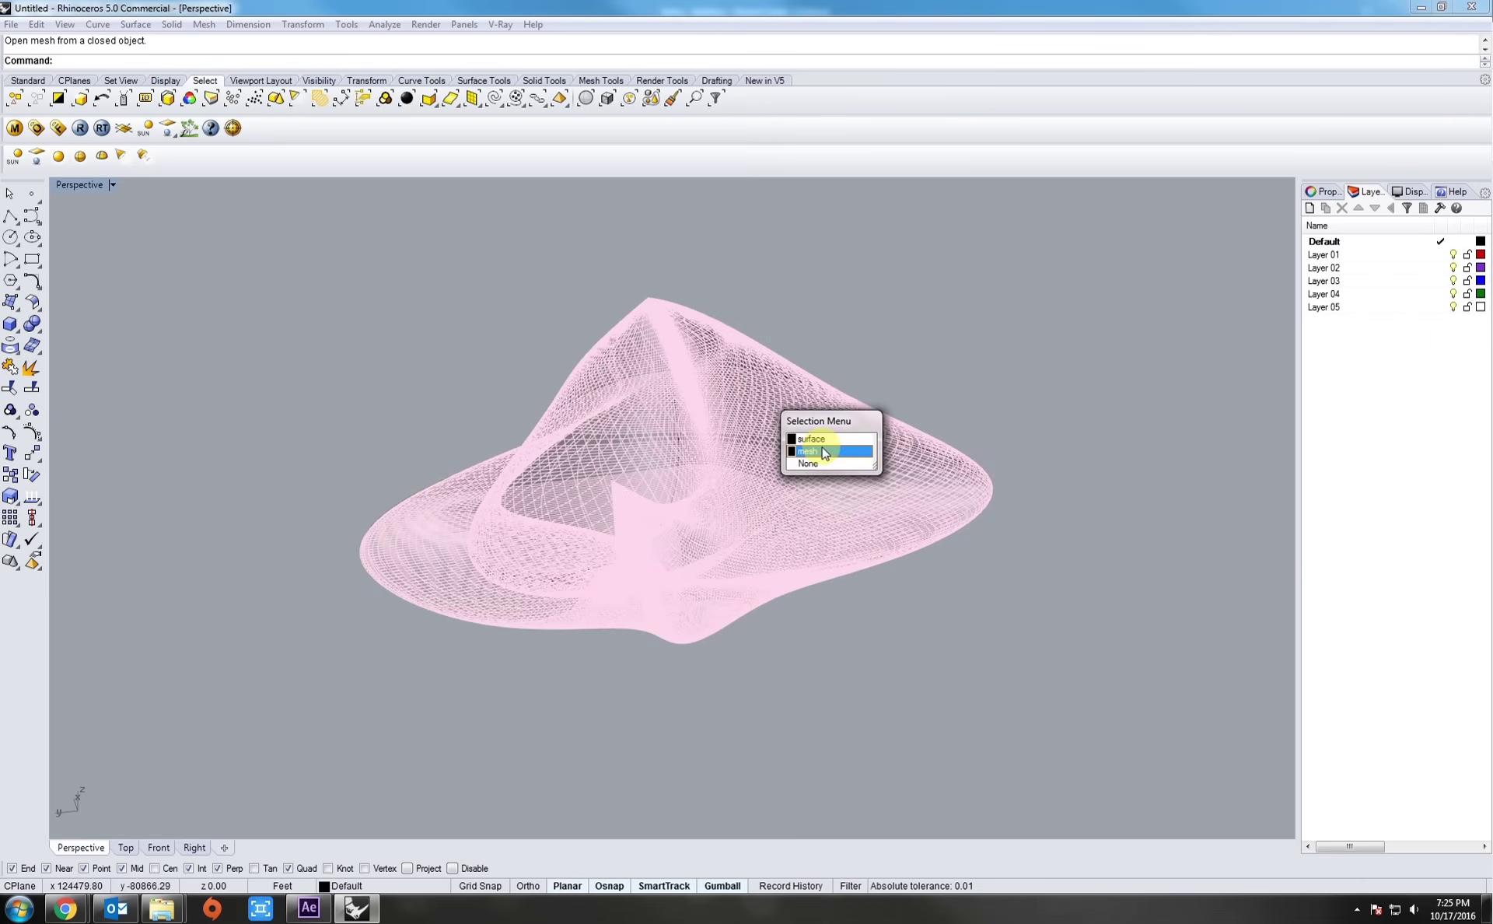
left_click(824, 452)
right_click_drag(824, 452, 550, 470)
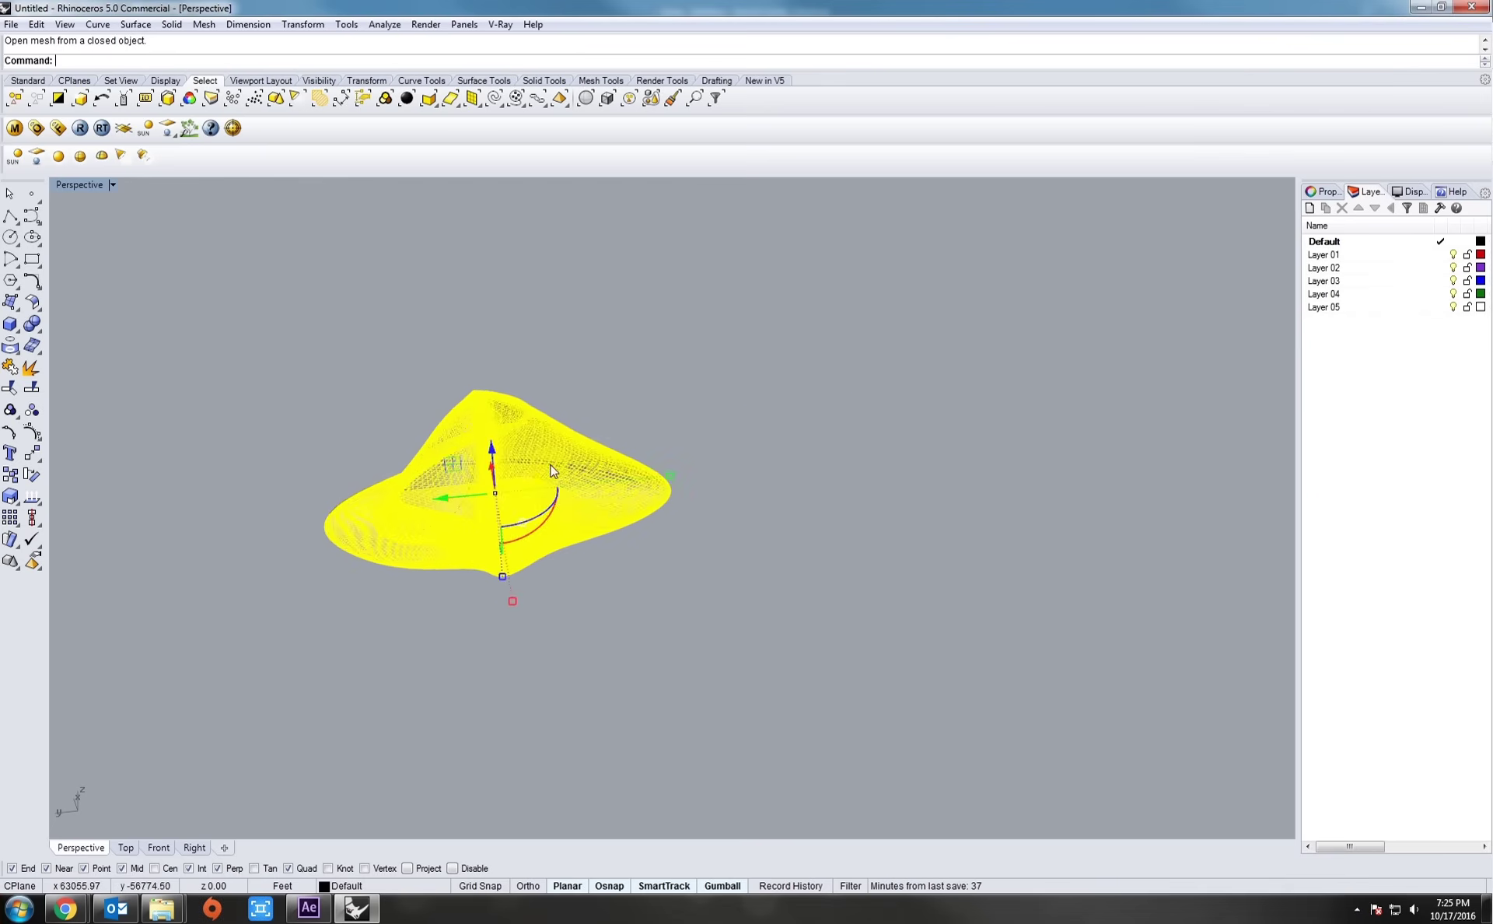
left_click_drag(550, 471, 956, 410)
left_click(780, 403)
Step: Open the display settings for the Perspective view to check the Mesh Wires option, and deselect the mesh
right_click_drag(914, 497, 917, 598, "shift")
scroll(918, 599, "up", 3)
left_click(917, 598)
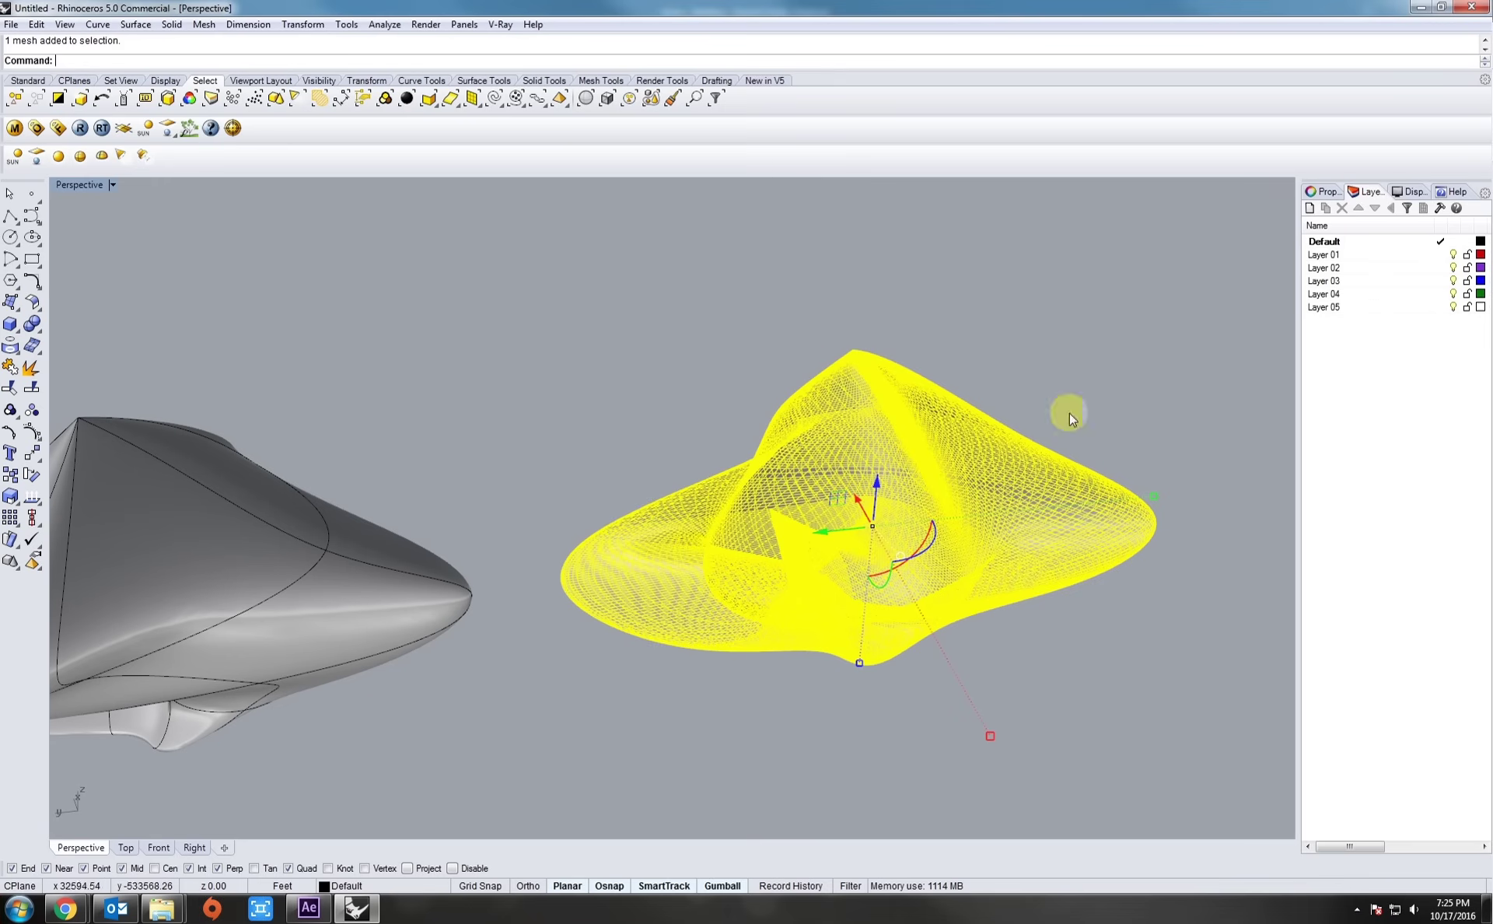
left_click(1409, 191)
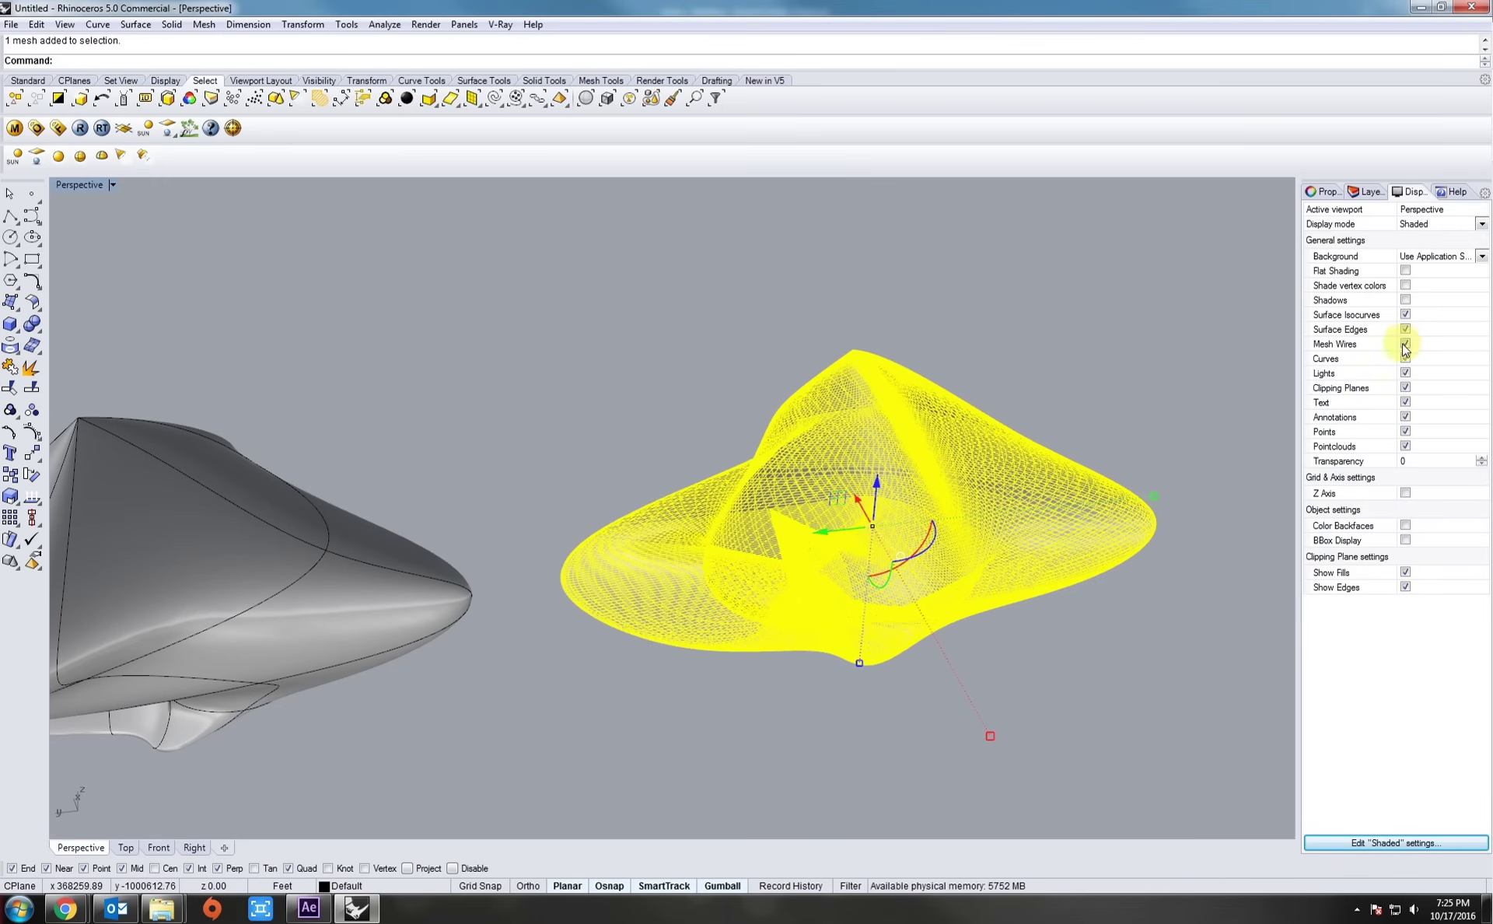
key("Escape")
Step: Examine the mesh's individual faces up close and compare its shape with the original surface from several sides
mouse_move(850, 469)
right_mouse_down()
mouse_move(899, 493)
mouse_move(879, 513)
mouse_move(853, 469)
right_mouse_up()
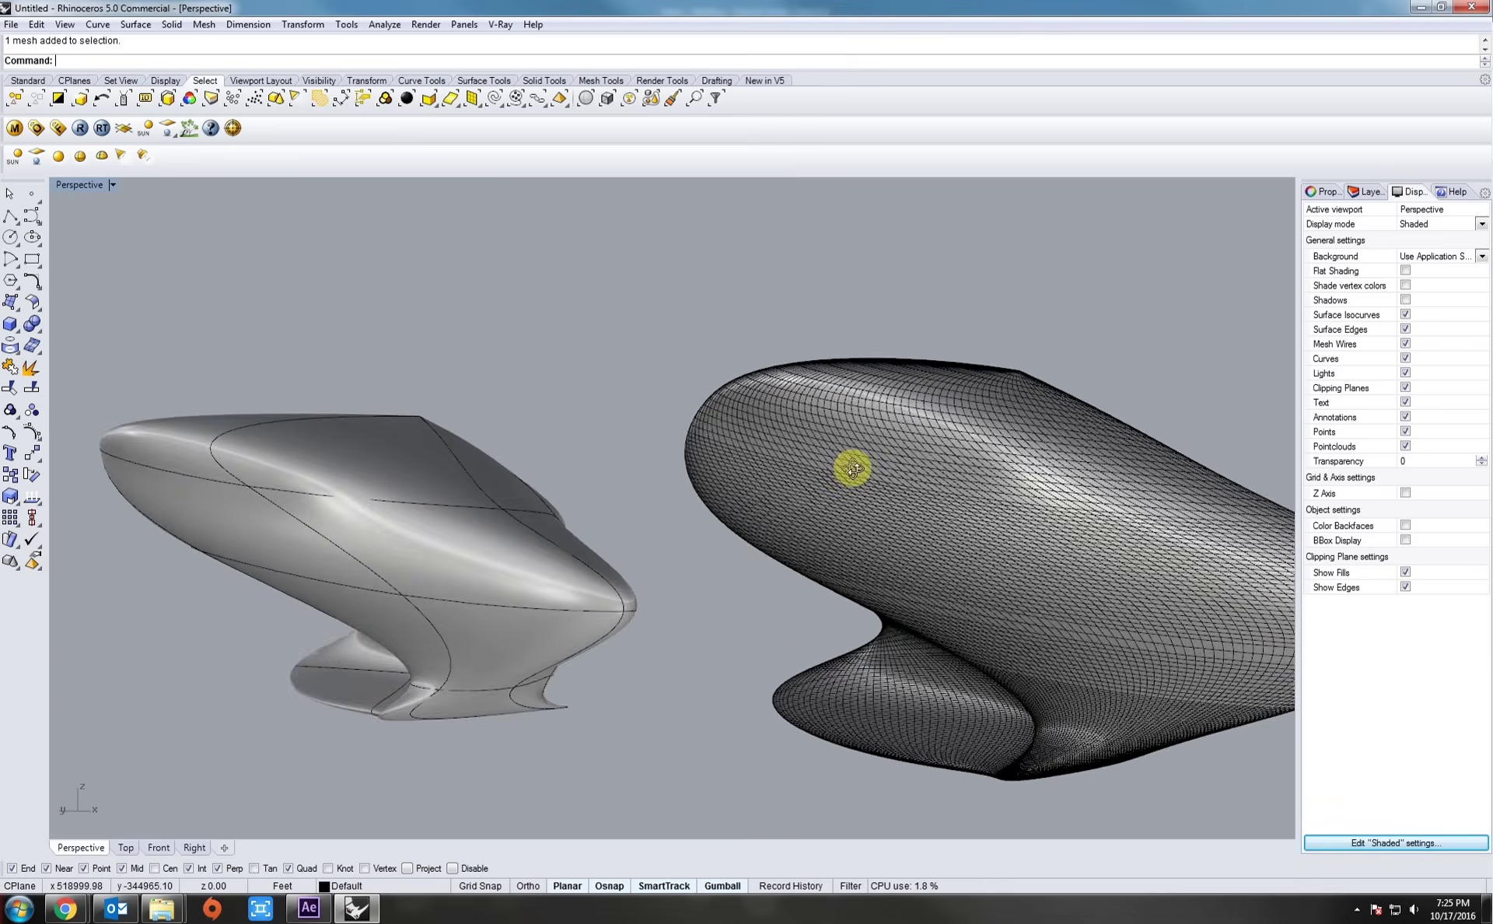
scroll(800, 443, "up", 8)
left_click(659, 381)
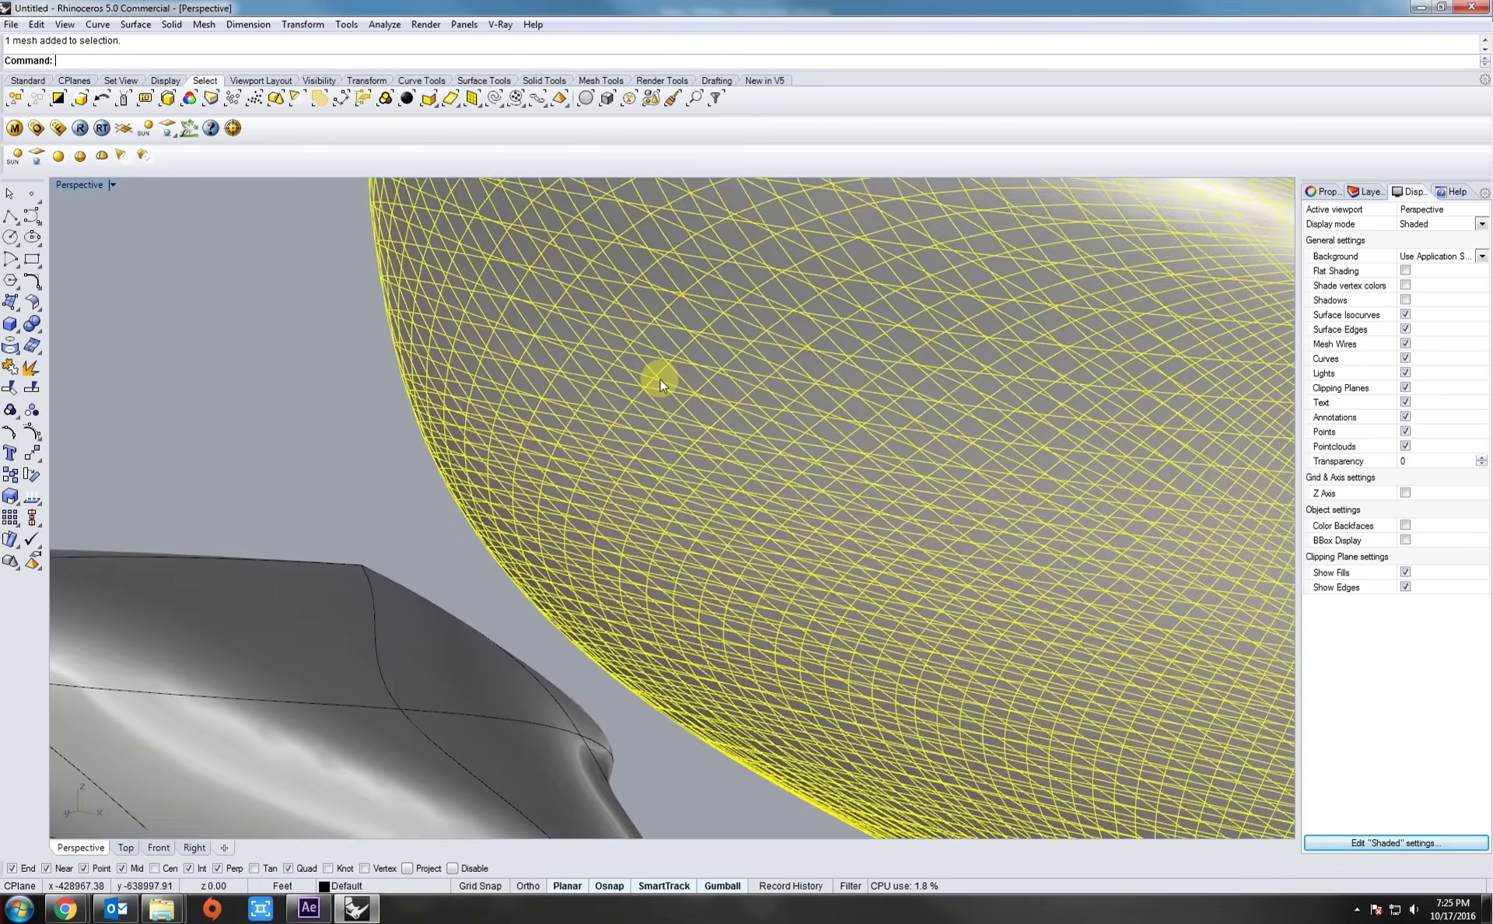
scroll(661, 381, "up", 3)
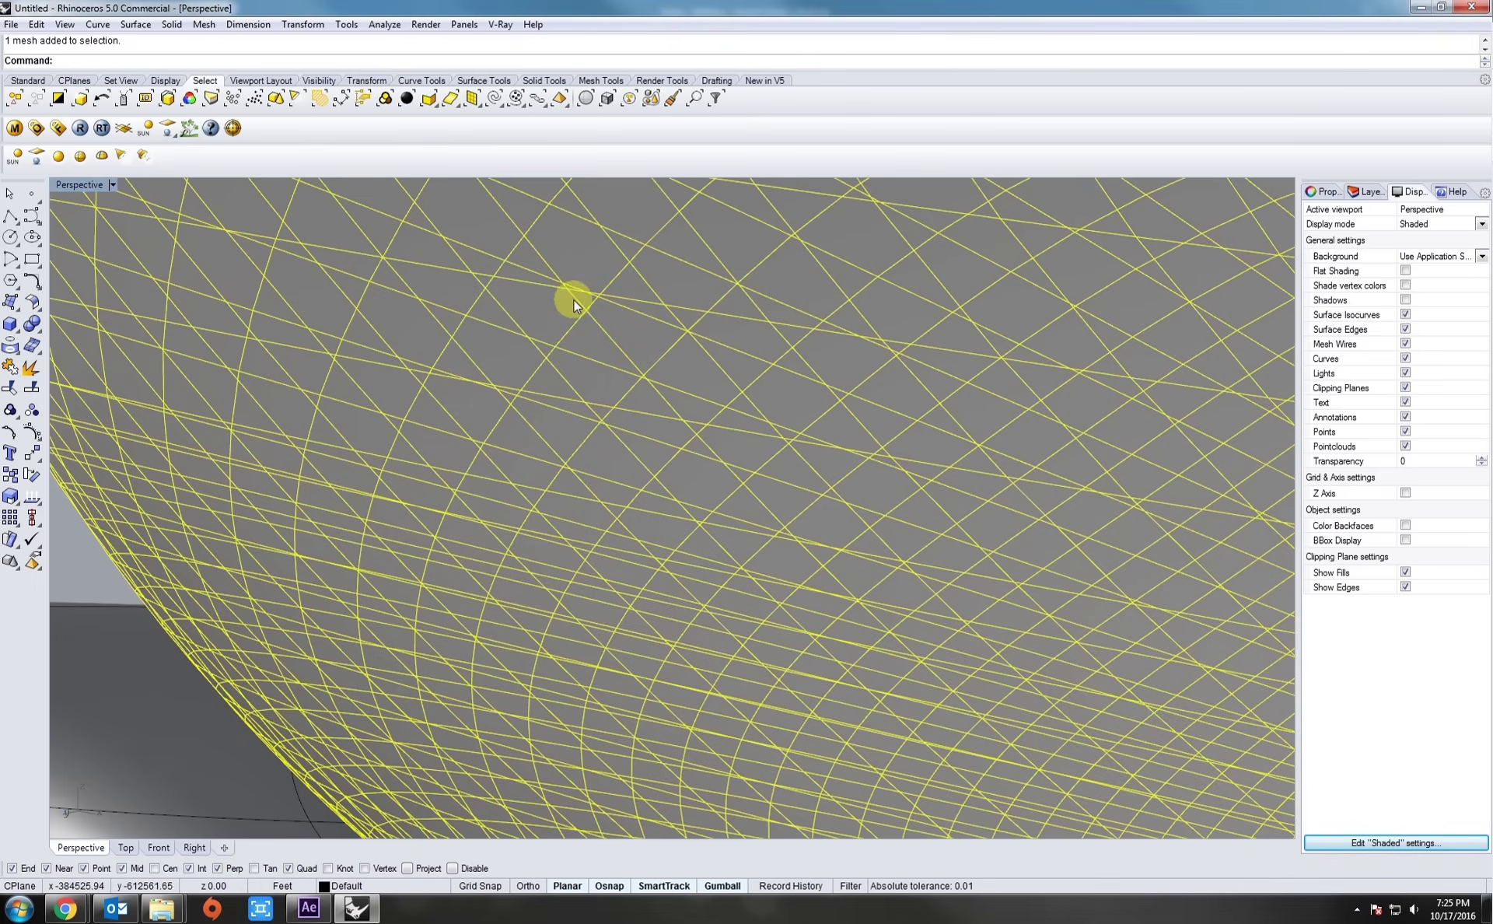
scroll(572, 300, "down", 10)
right_click_drag(633, 400, 725, 497)
left_click(707, 330)
scroll(806, 495, "up", 5)
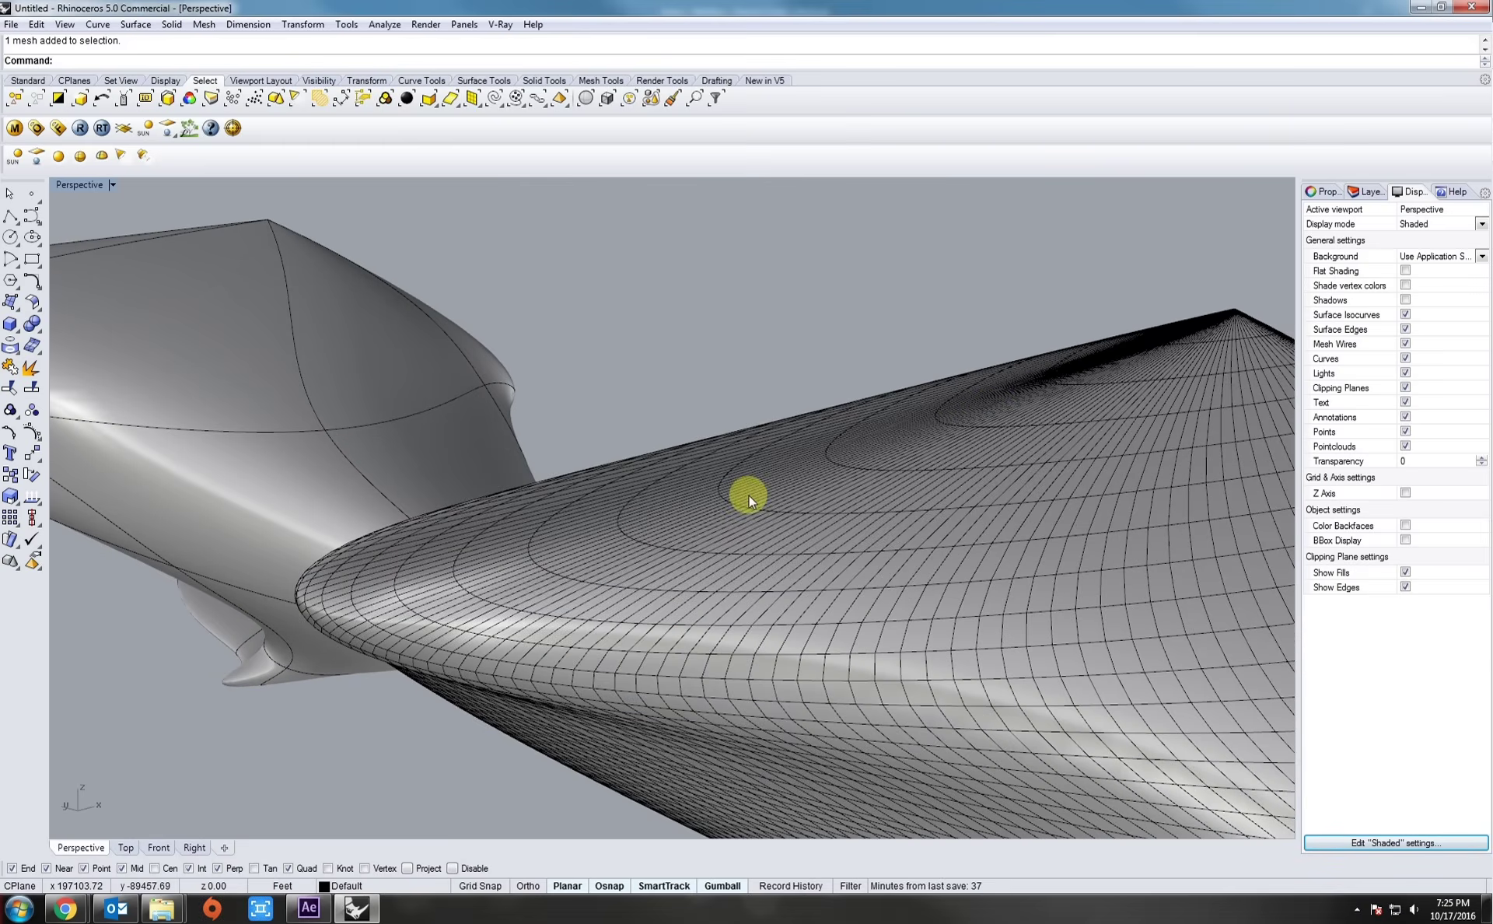
scroll(748, 495, "up", 4)
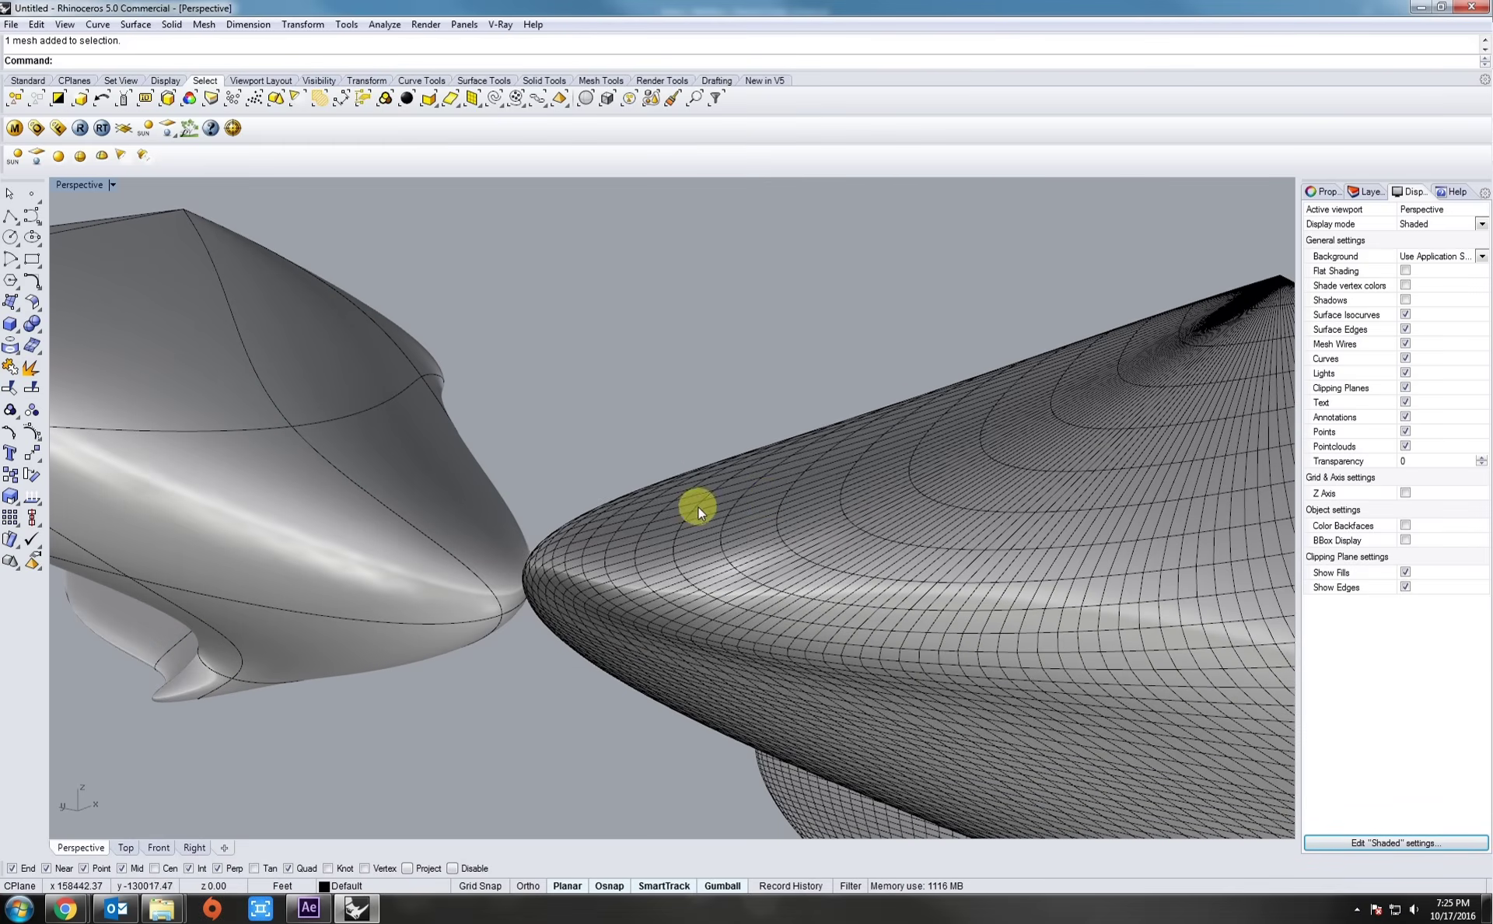
scroll(692, 504, "down", 2)
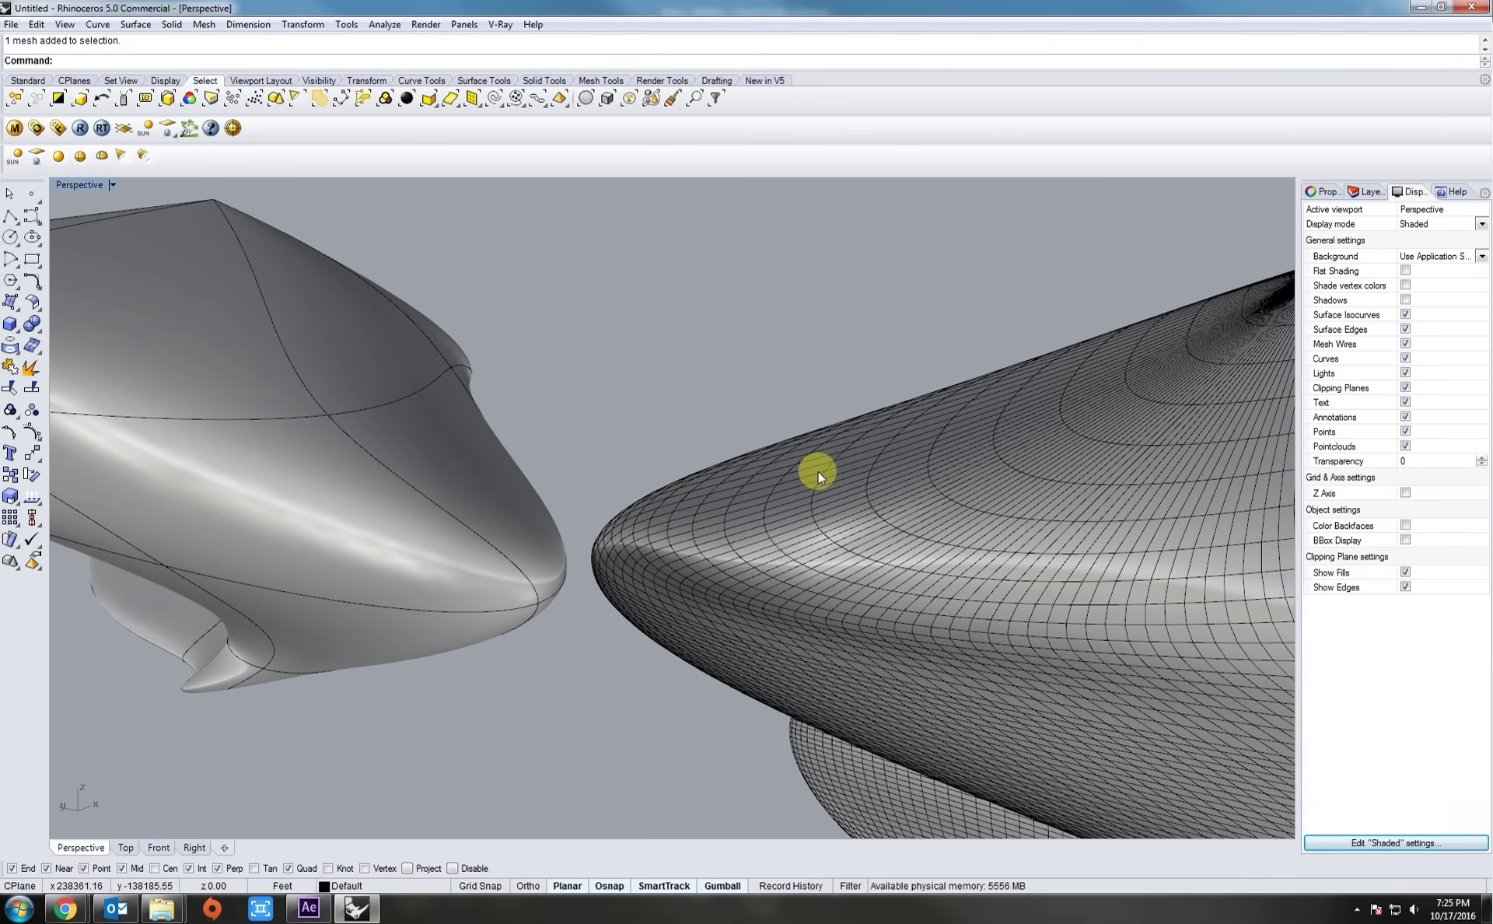
scroll(801, 486, "down", 5)
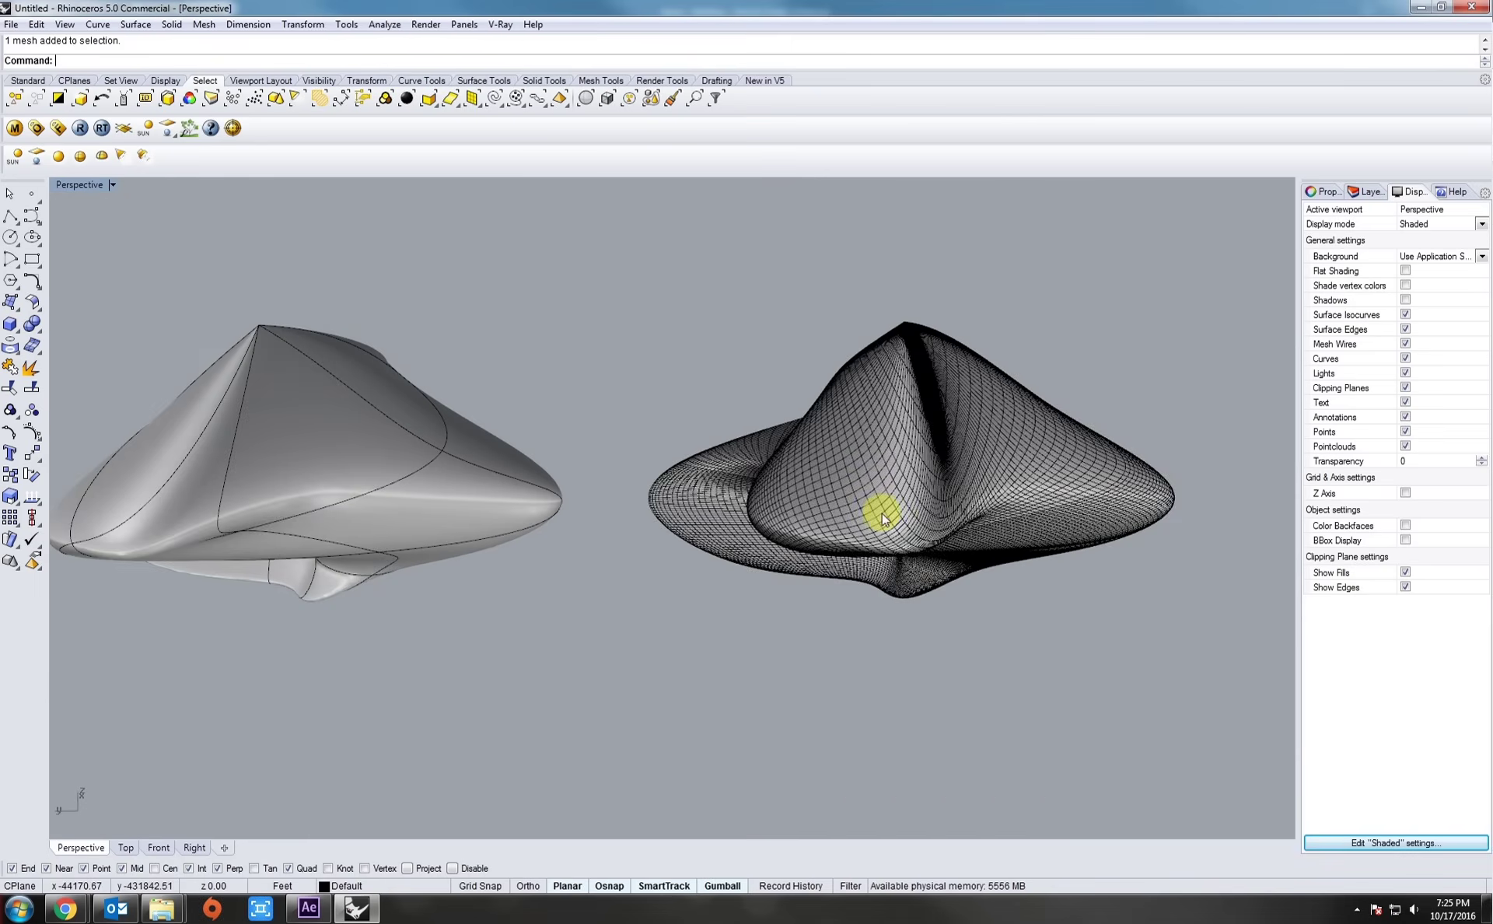
right_click_drag(882, 511, 851, 534)
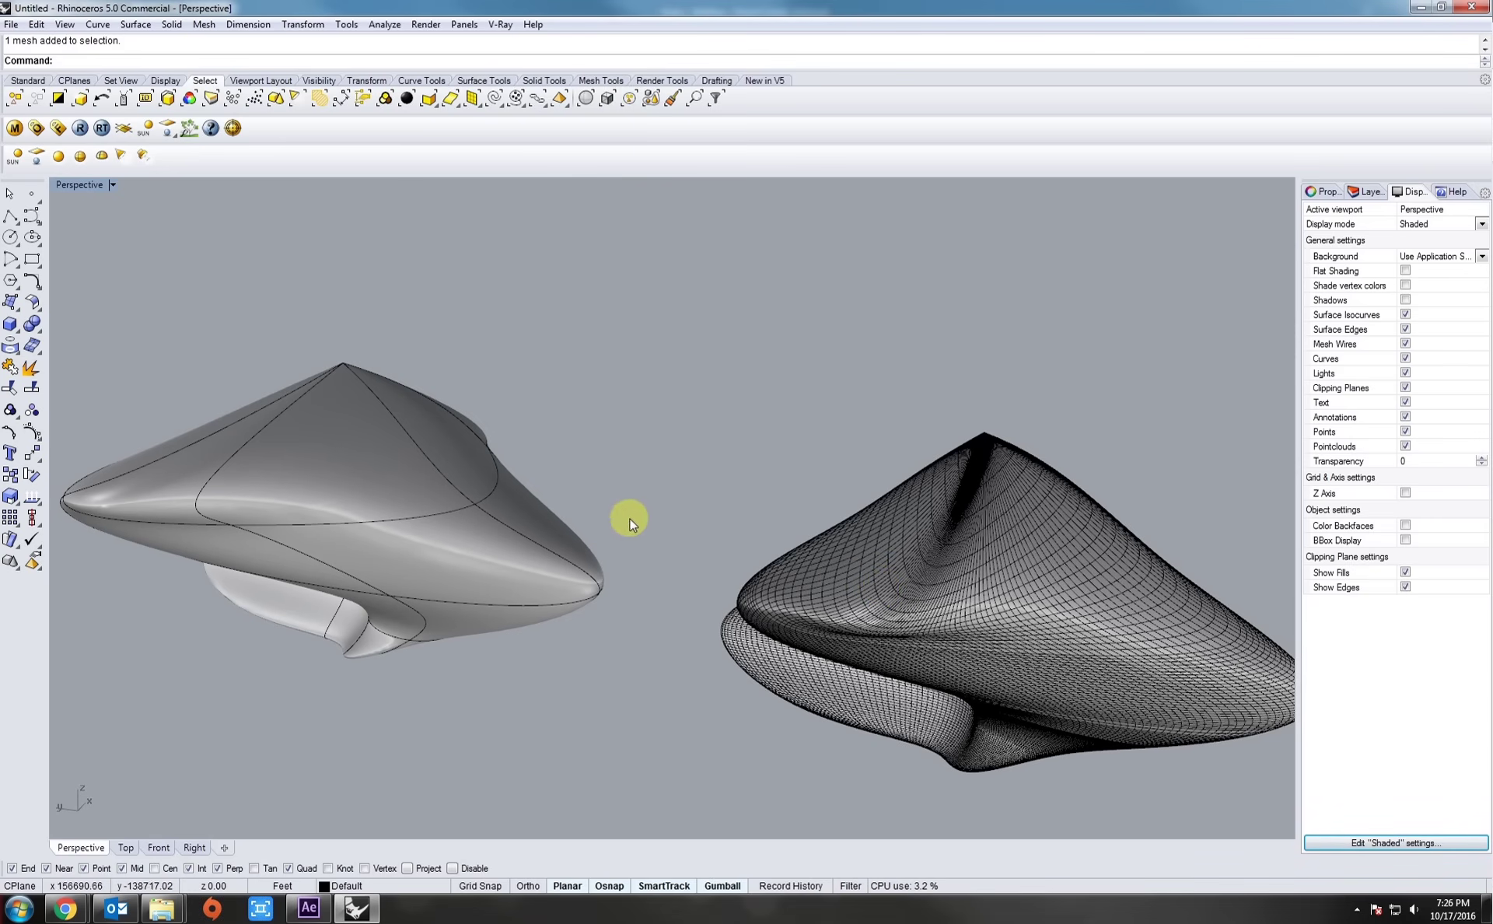
mouse_move(674, 531)
right_mouse_down()
mouse_move(700, 539)
mouse_move(677, 533)
mouse_move(655, 491)
mouse_move(669, 553)
mouse_move(689, 503)
mouse_move(580, 575)
right_mouse_up()
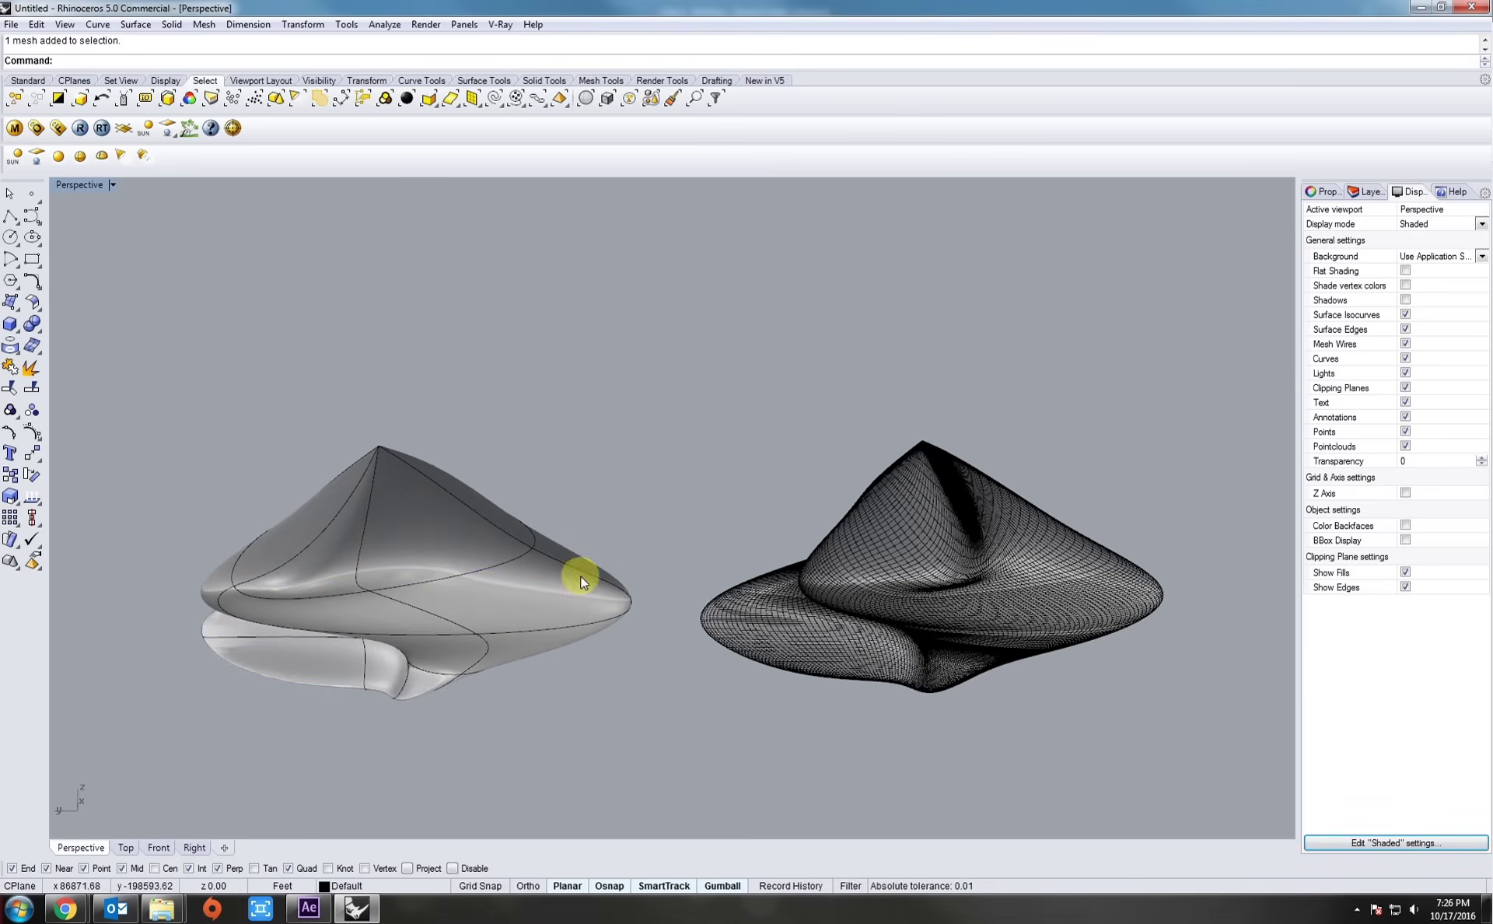
Step: Create a second, coarser polygon mesh with fewer polygons from the original surface
left_click(464, 591)
right_click_drag(464, 591, 582, 538, "shift")
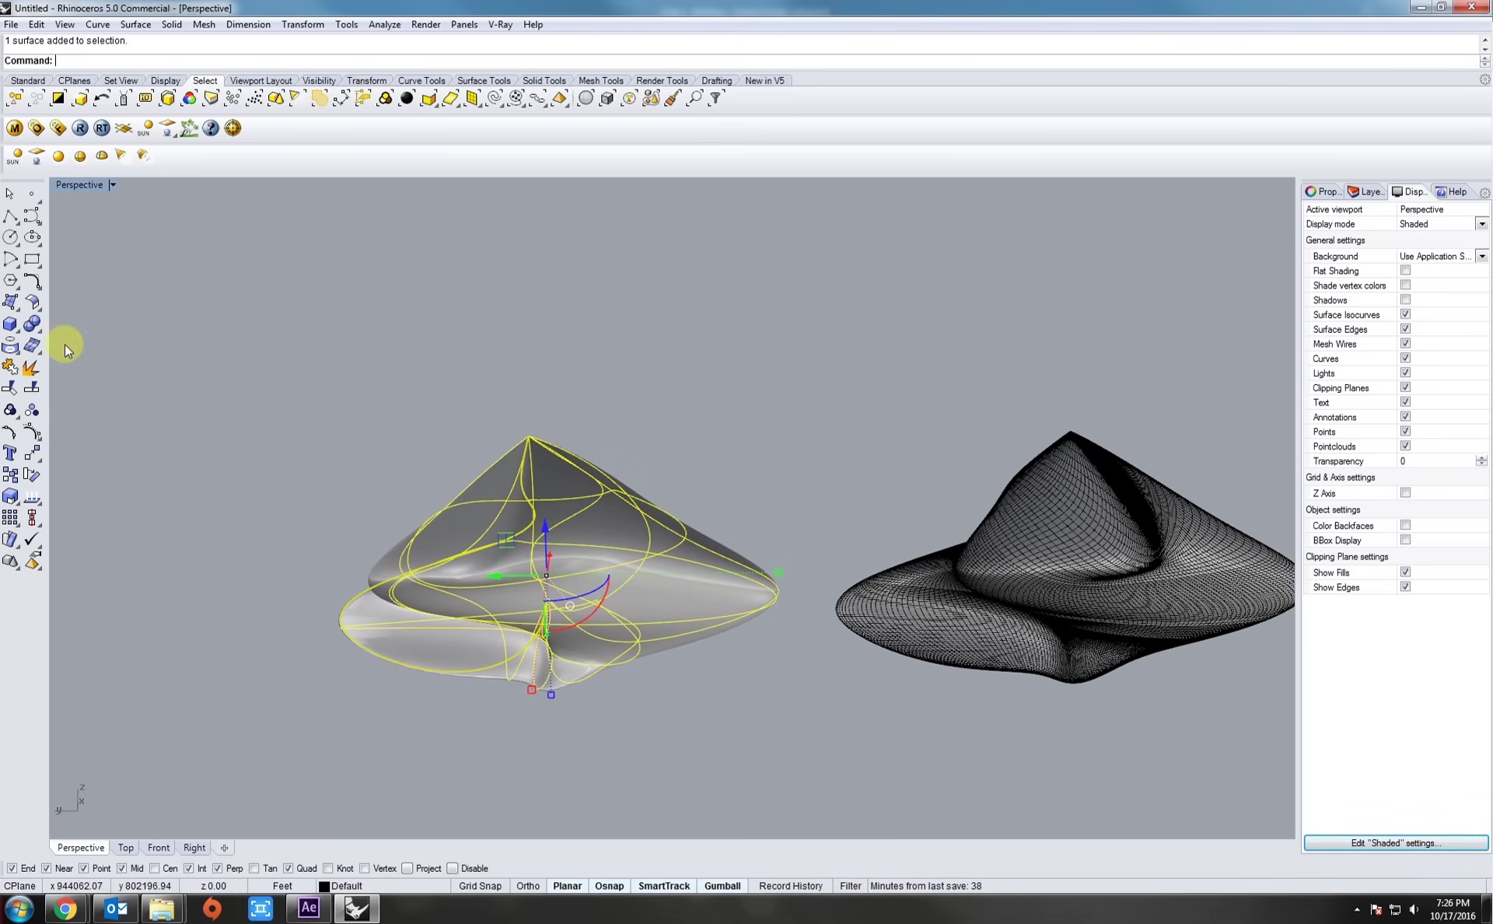
left_click(33, 345)
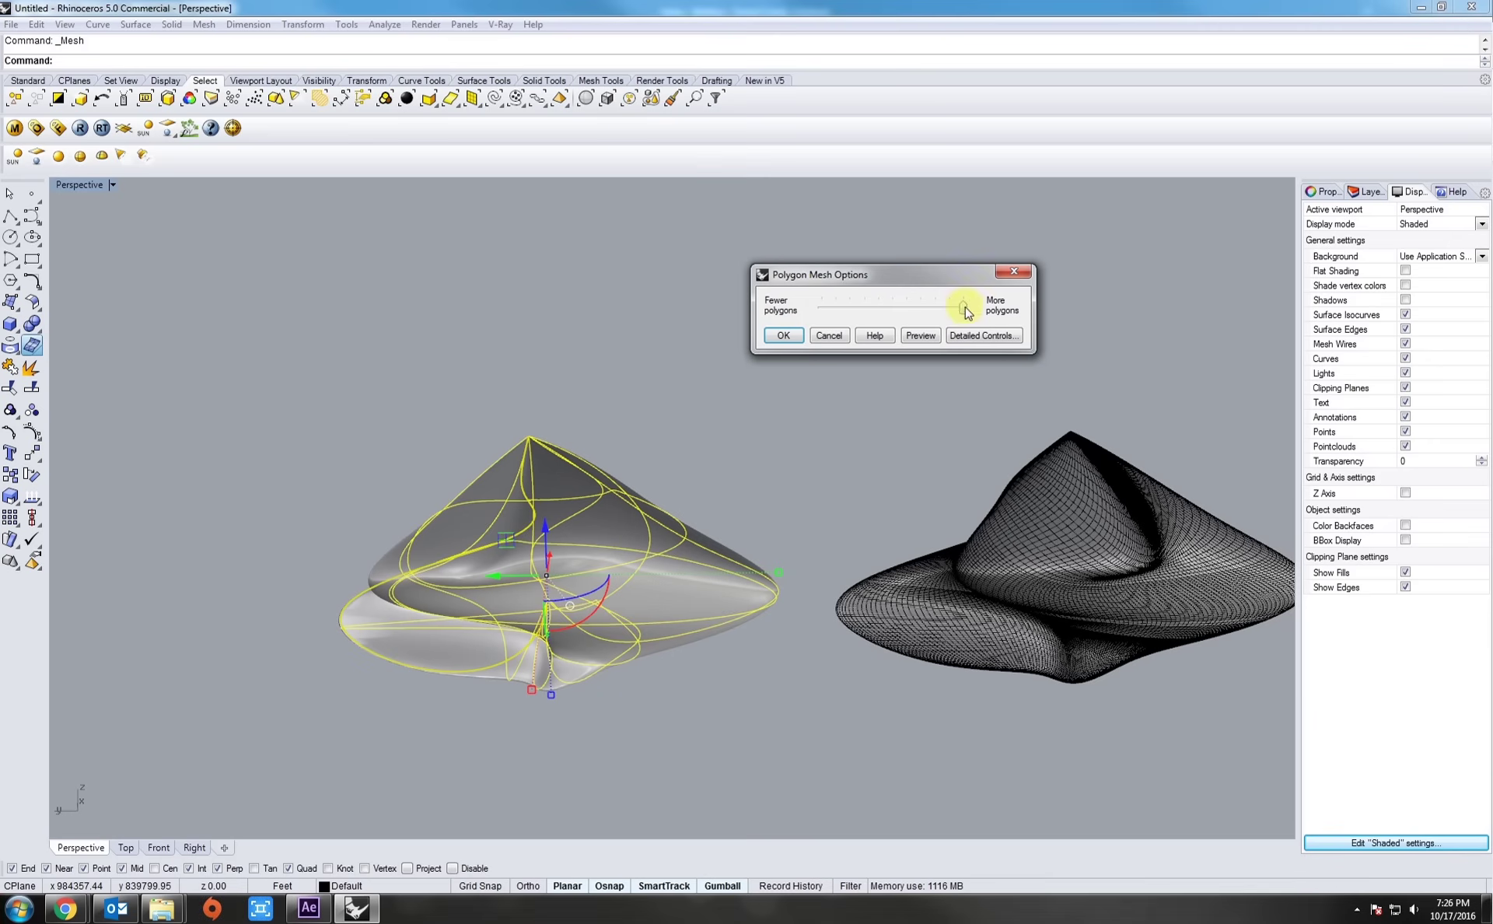
left_click(784, 335)
Step: Select both the coarse and the dense mesh and move them sideways so the surface and meshes stand in a row
left_click(632, 526)
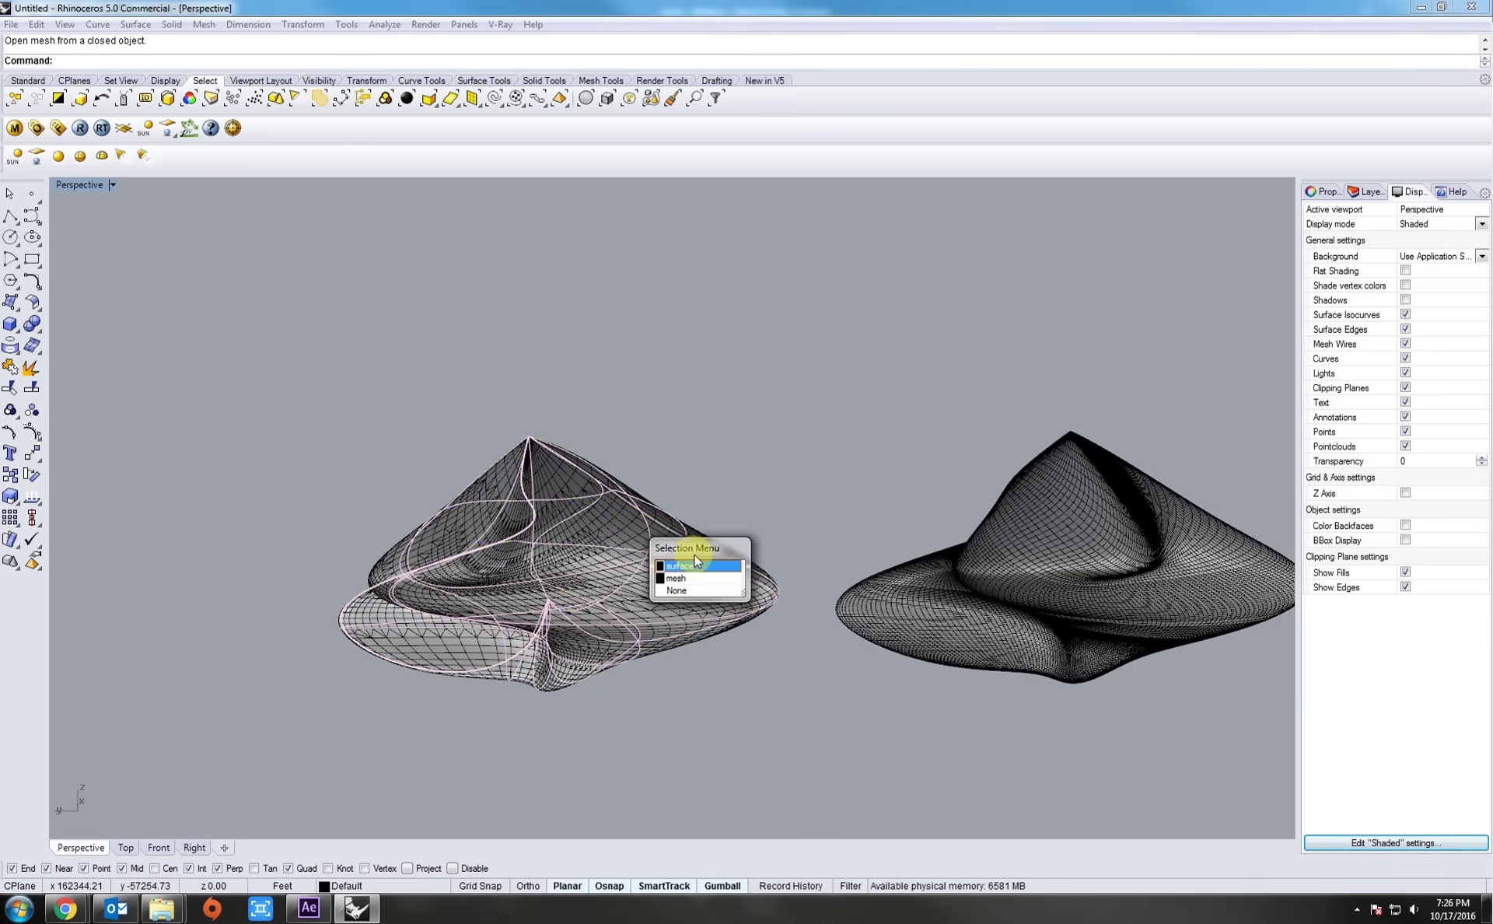
left_click(690, 577)
right_click_drag(795, 588, 716, 583, "shift")
left_click(870, 573, "shift")
right_click_drag(870, 573, 782, 629, "shift")
scroll(782, 629, "down", 4)
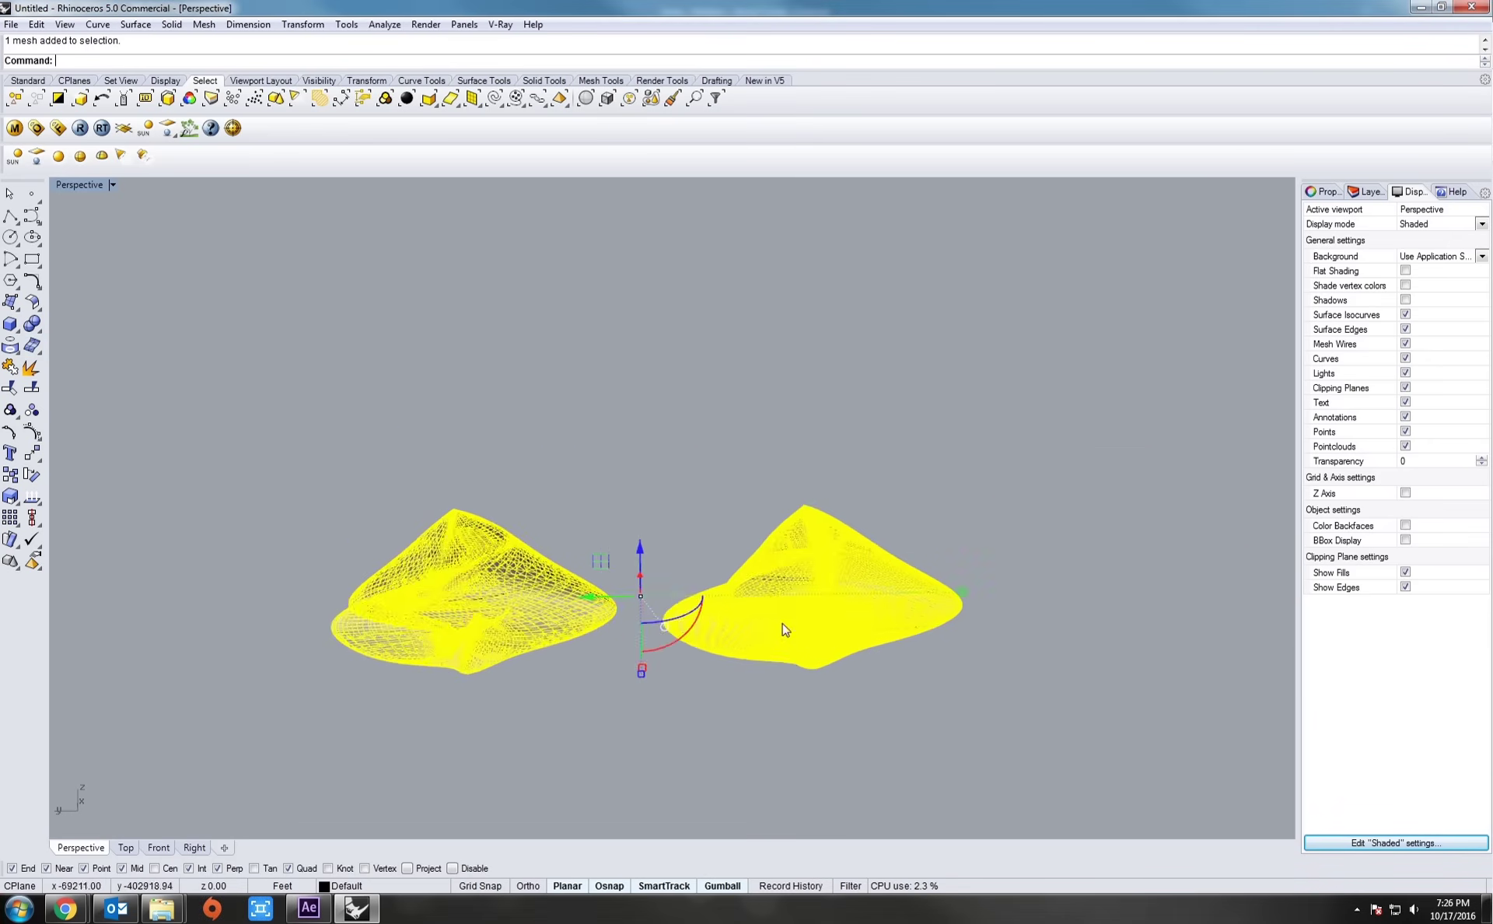
left_click_drag(784, 630, 921, 567)
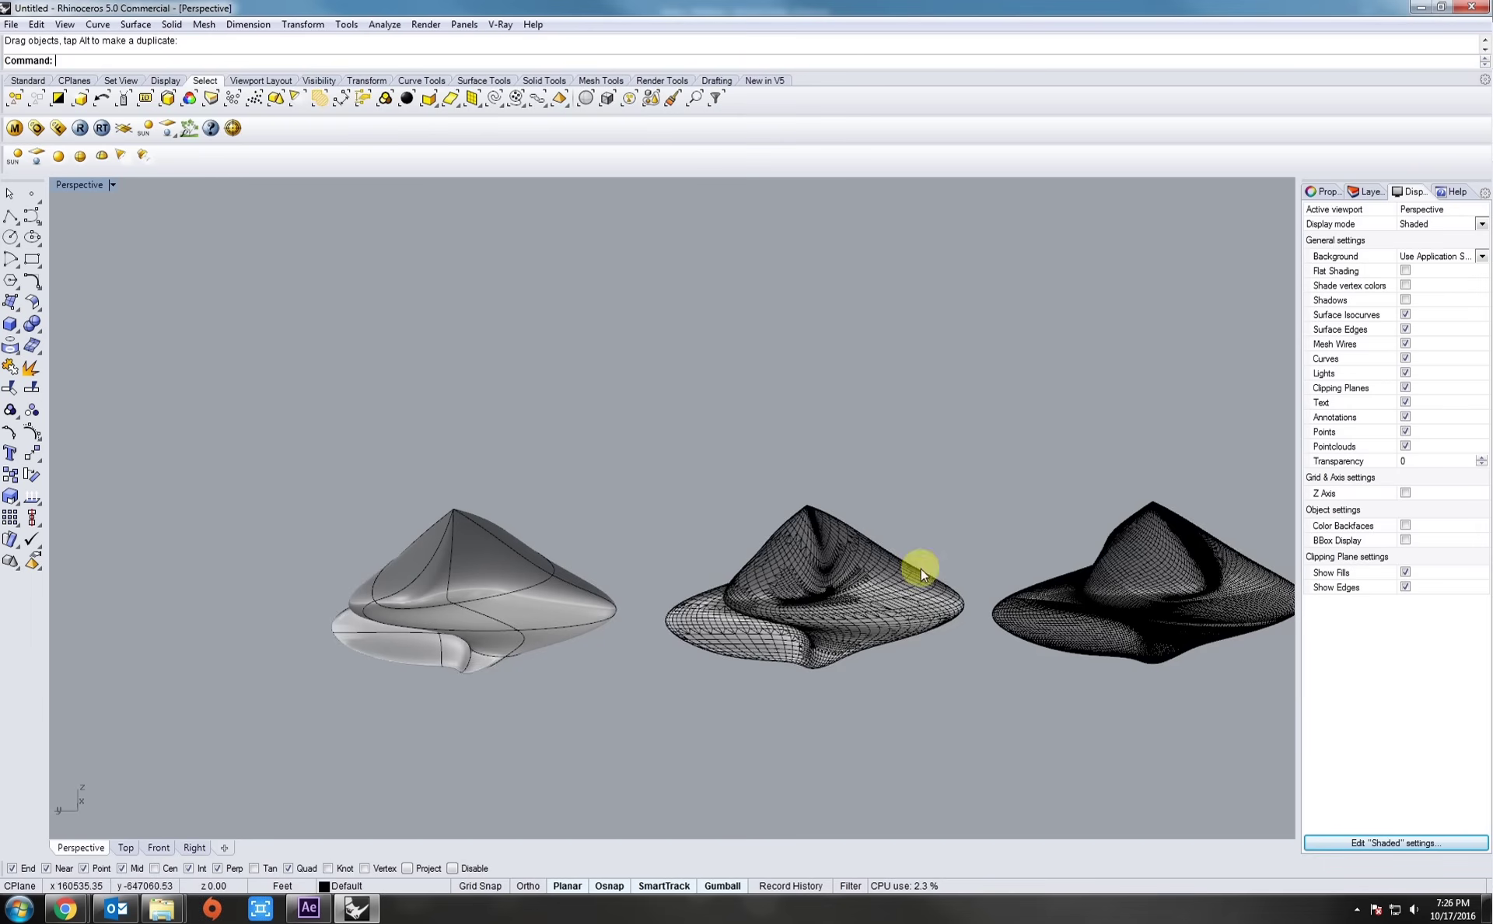
Step: Compare the wires and shape of the coarse and dense meshes with the original surface from close up and several sides
scroll(921, 567, "up", 6)
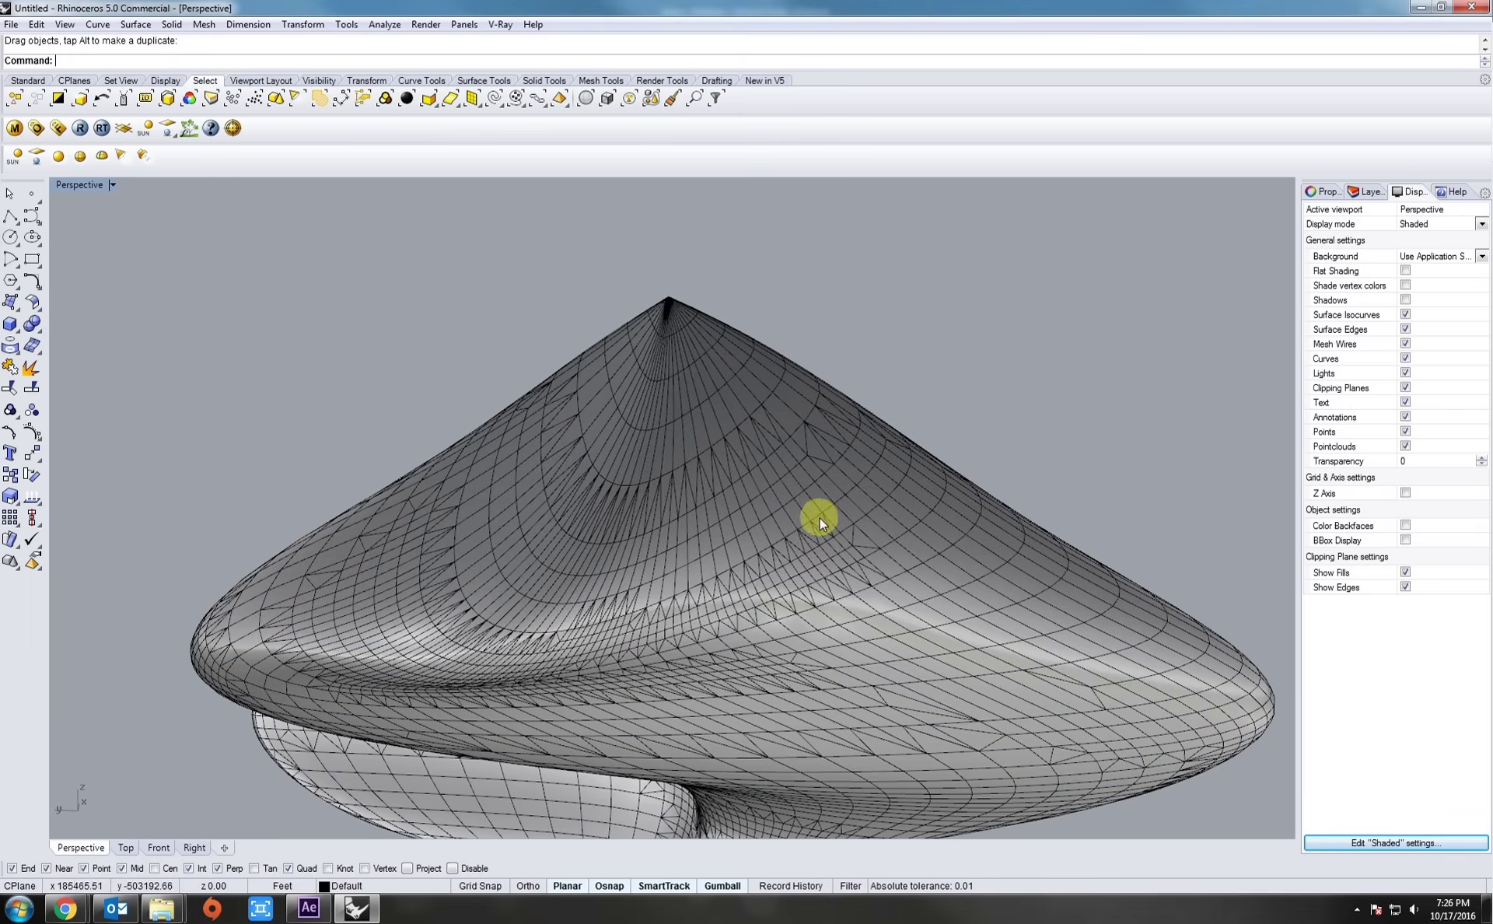
scroll(819, 520, "down", 4)
right_click_drag(819, 520, 733, 515, "shift")
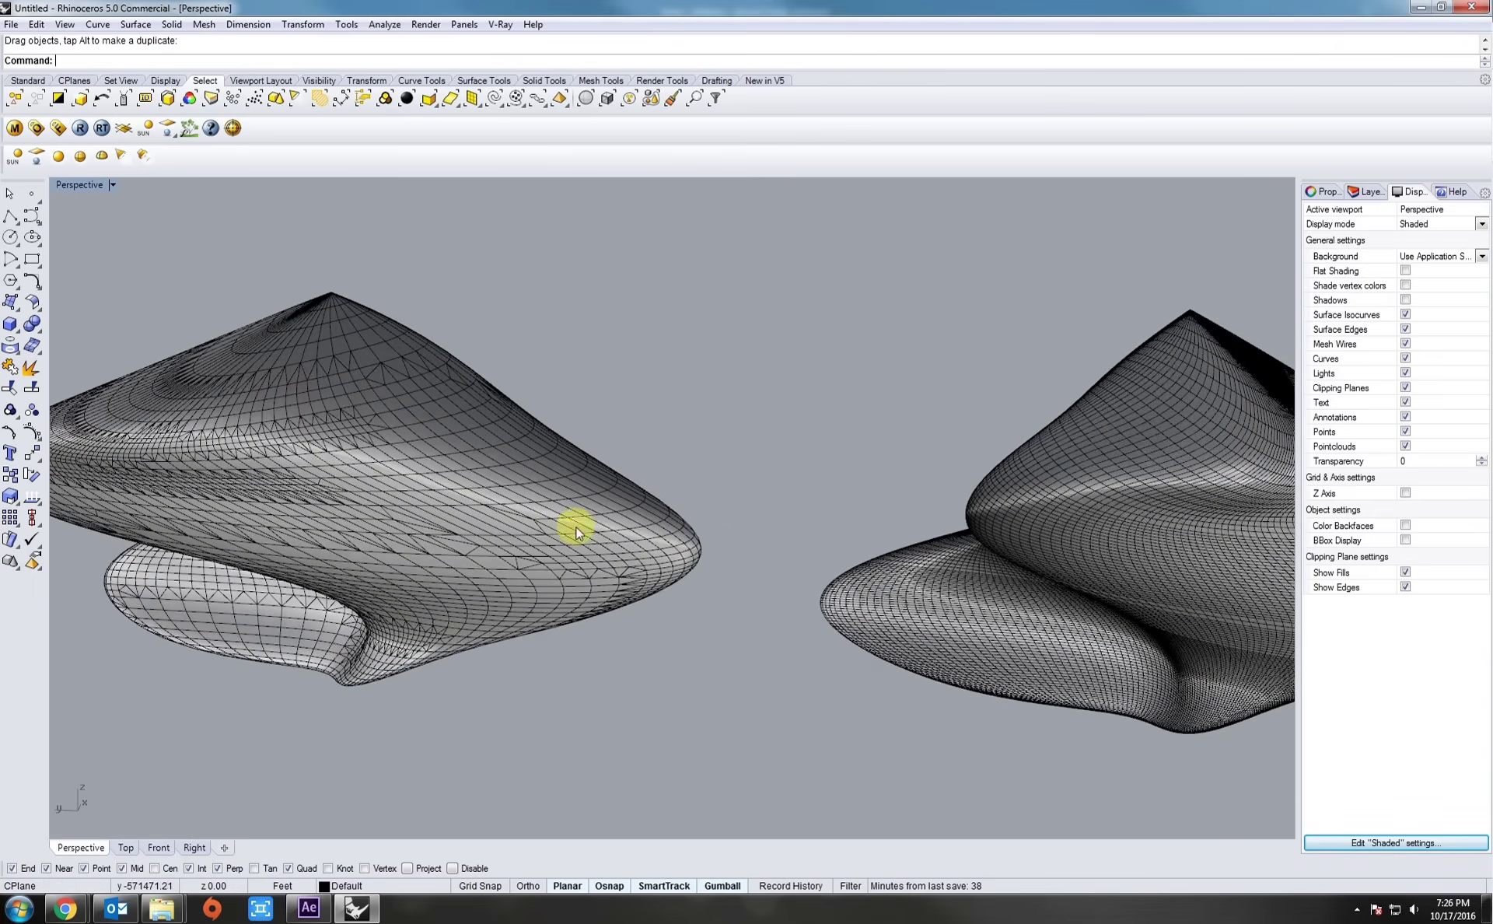
right_click_drag(576, 531, 852, 524)
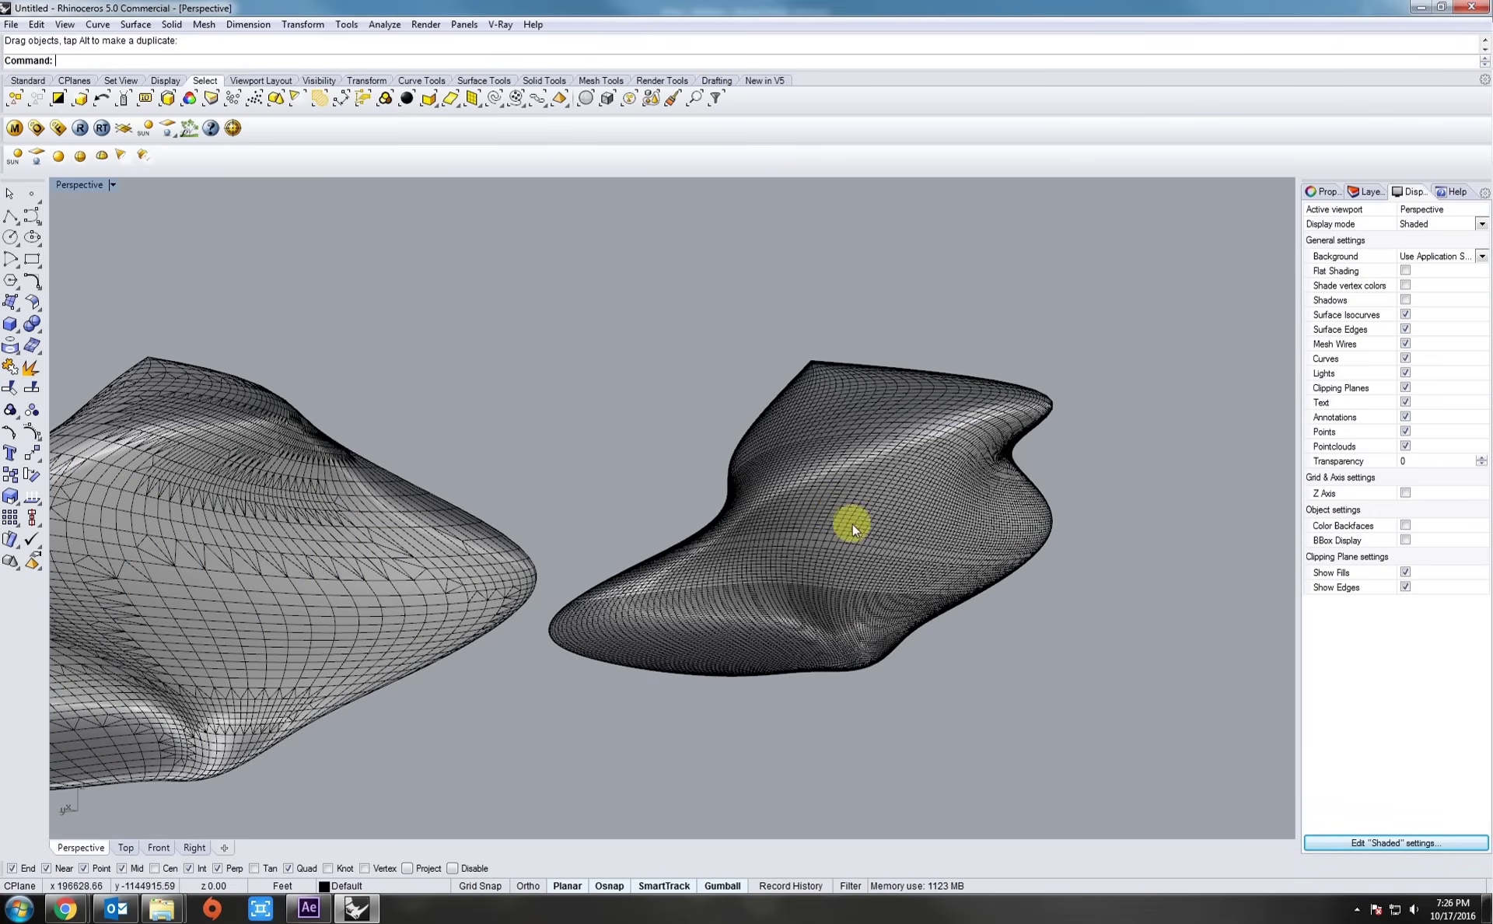
scroll(896, 580, "down", 5)
right_click_drag(699, 617, 897, 600)
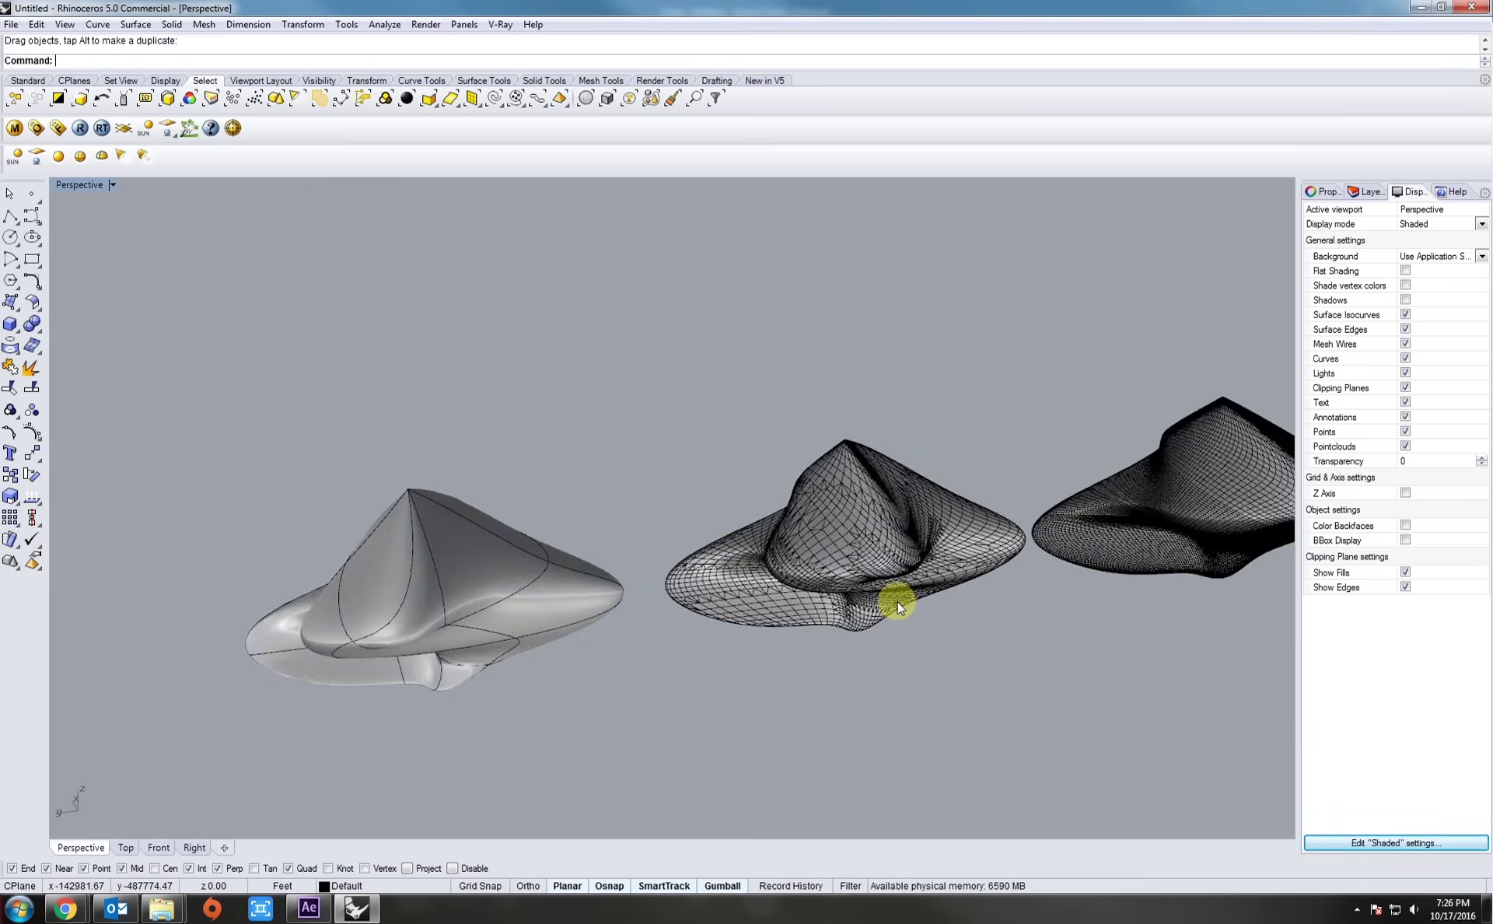
scroll(737, 554, "down", 7)
right_click_drag(736, 553, 506, 620)
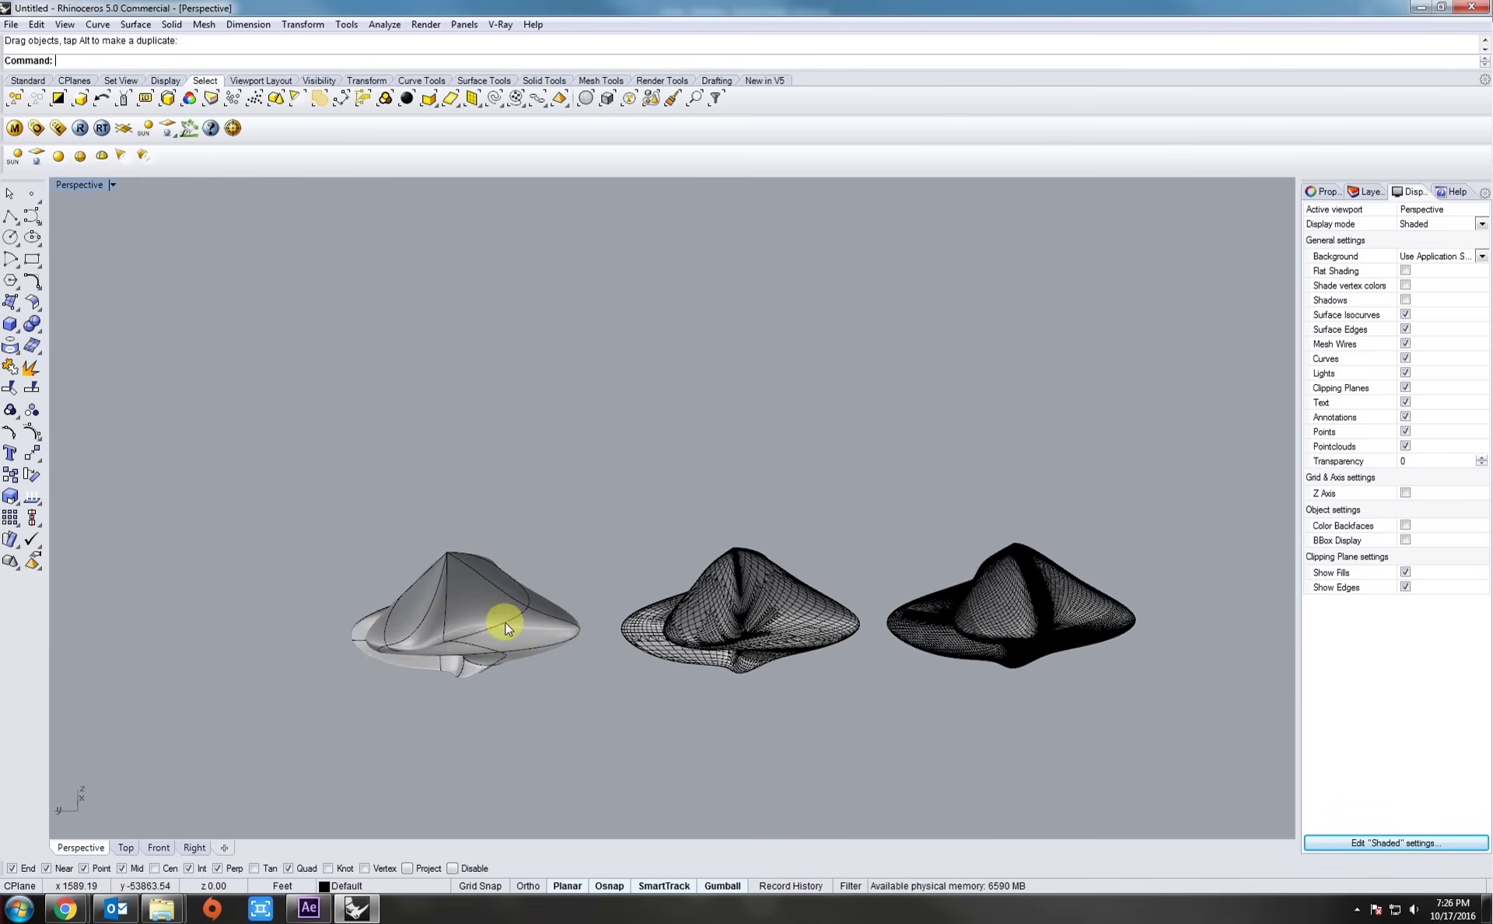
Step: Create a third, even coarser polygon mesh with fewer polygons from the original surface
left_click(506, 619)
left_click(30, 344)
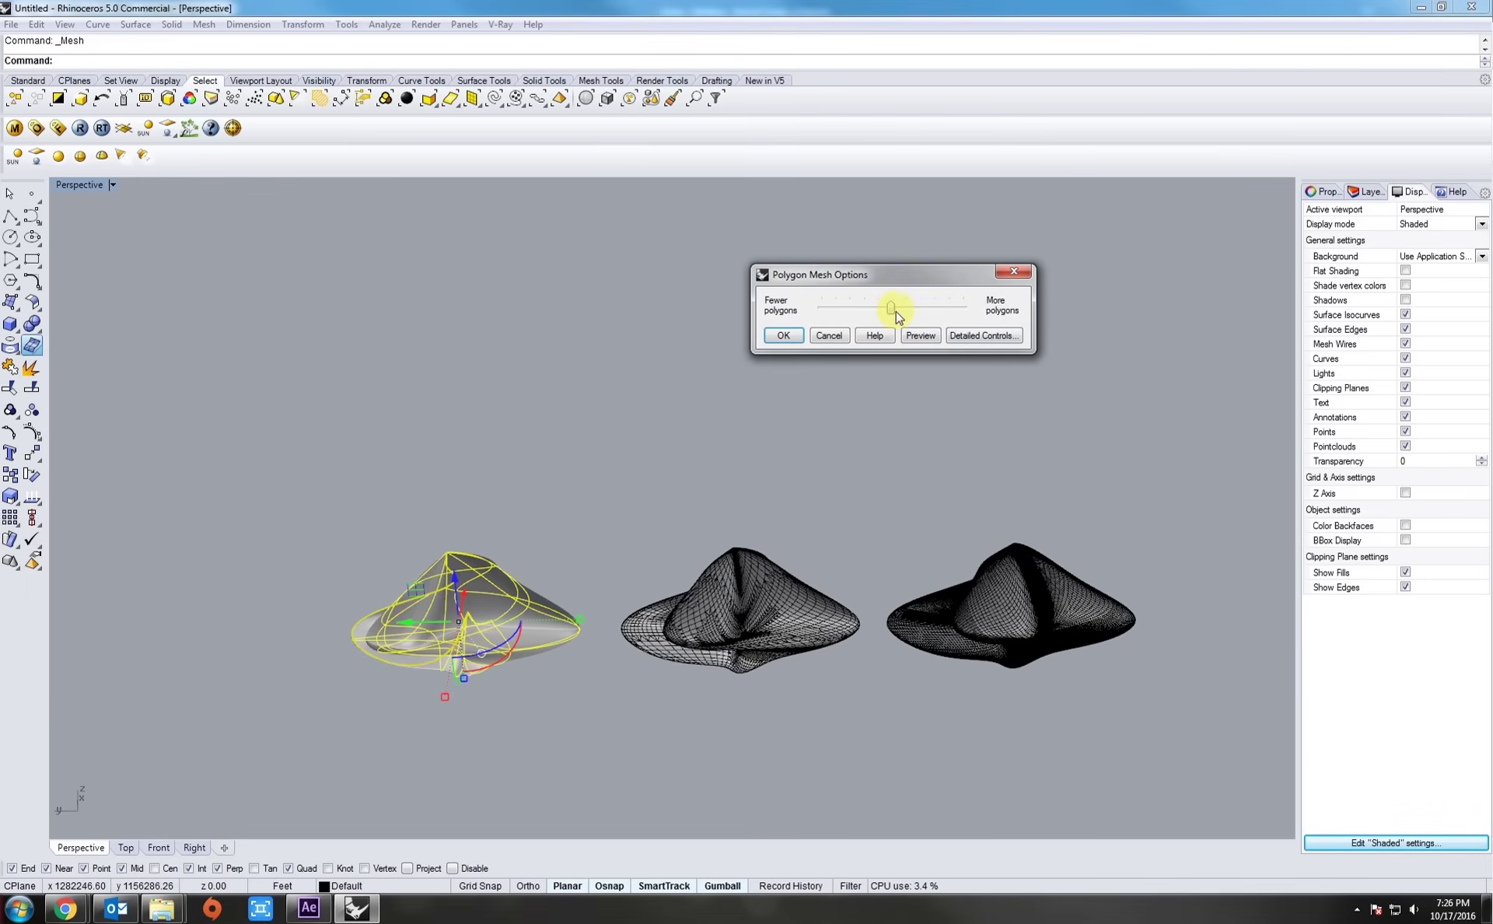
left_click(784, 336)
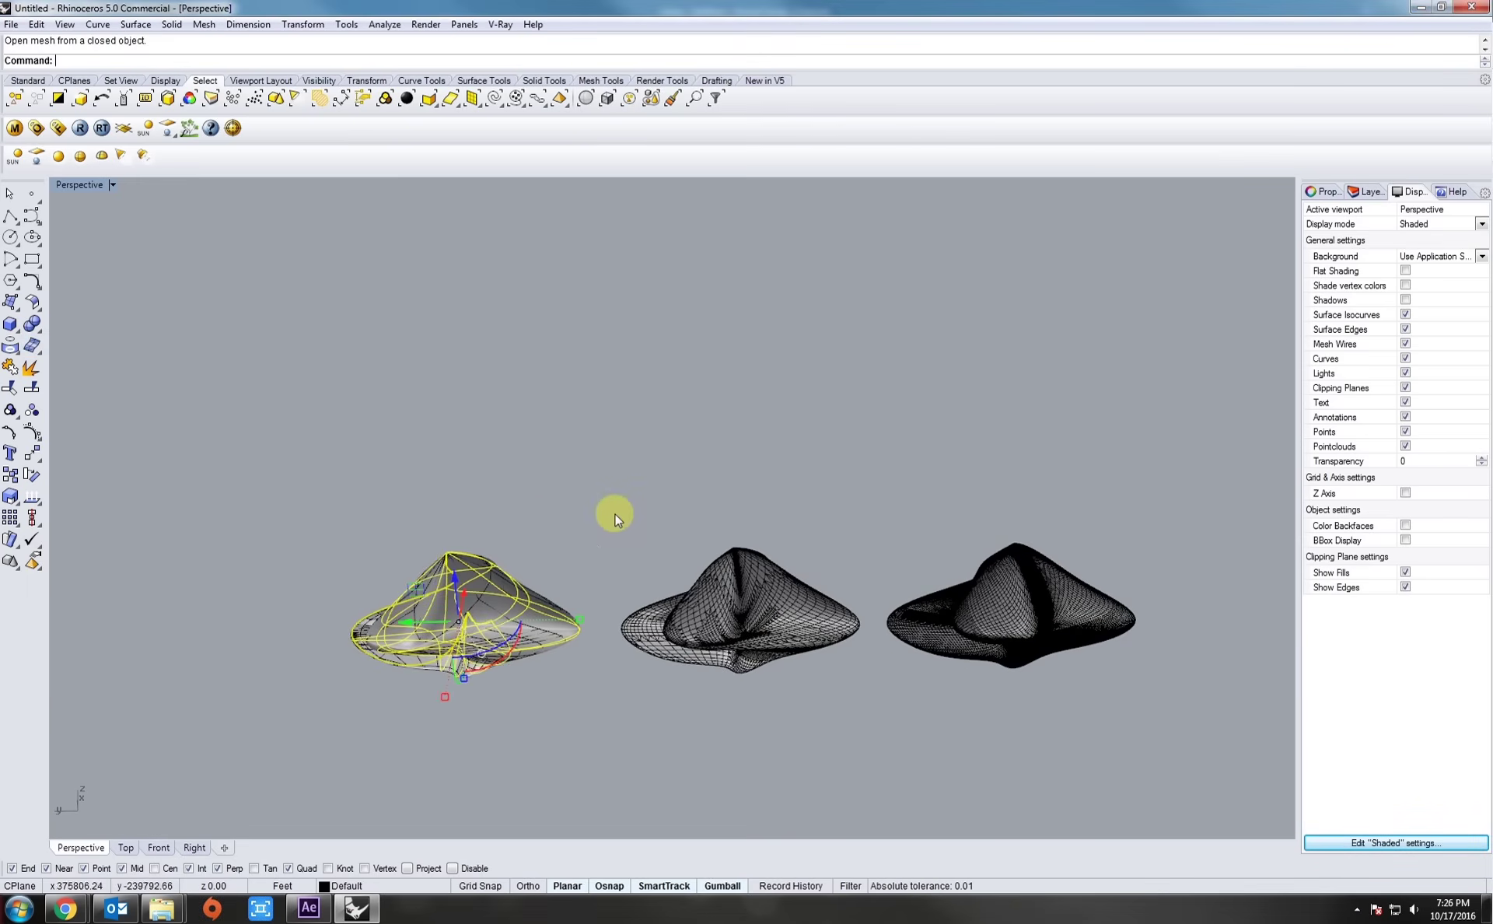
Step: Select the new mesh together with the two existing meshes and move all three sideways, clear of the original surface
left_click(527, 620)
left_click(533, 633)
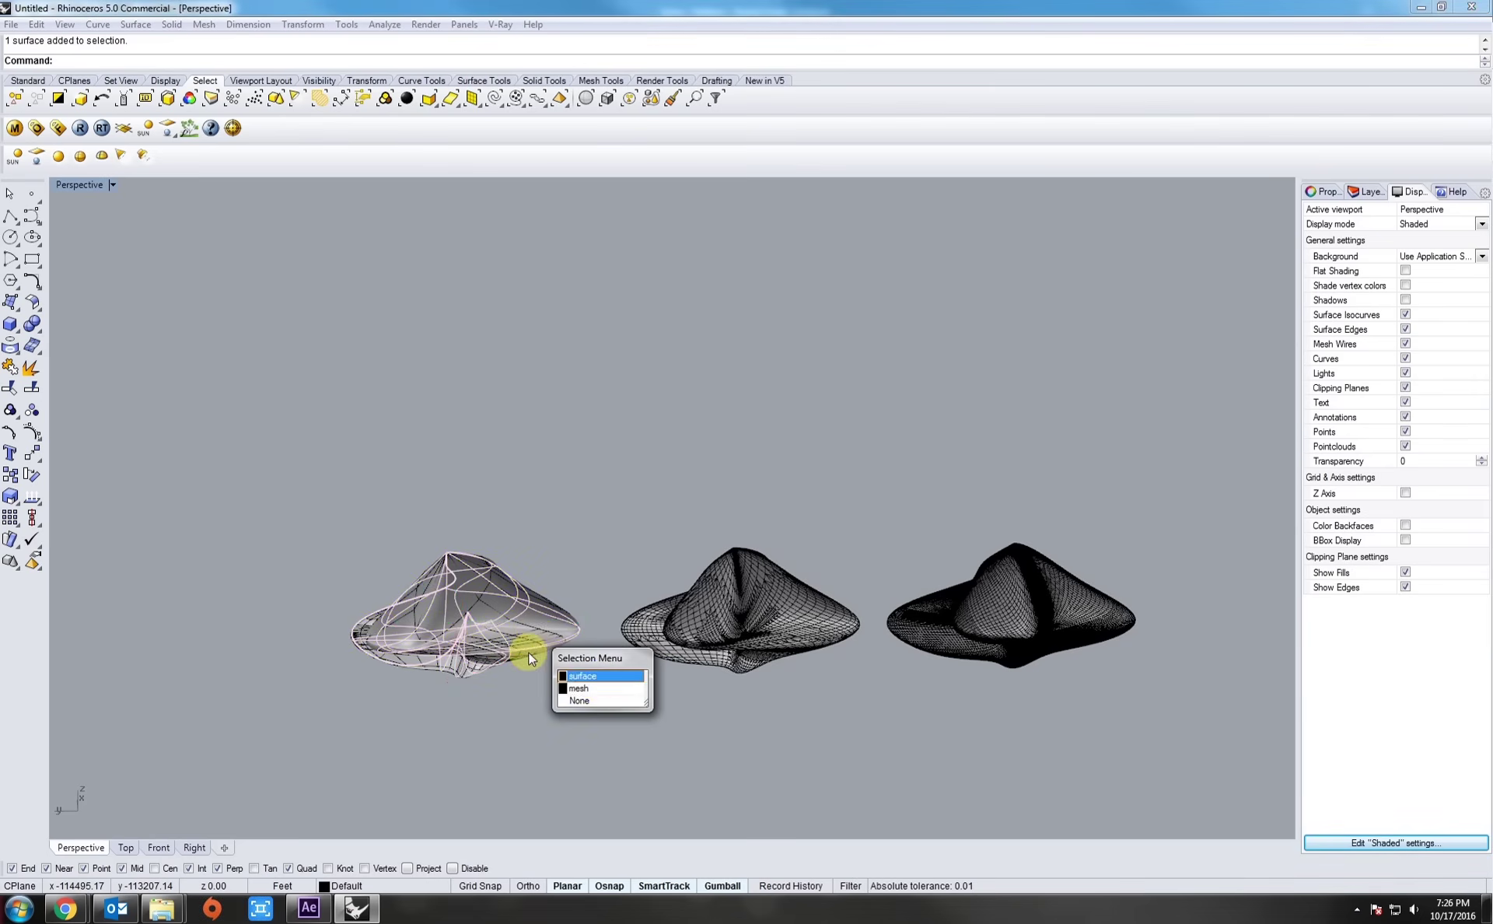
left_click(600, 688)
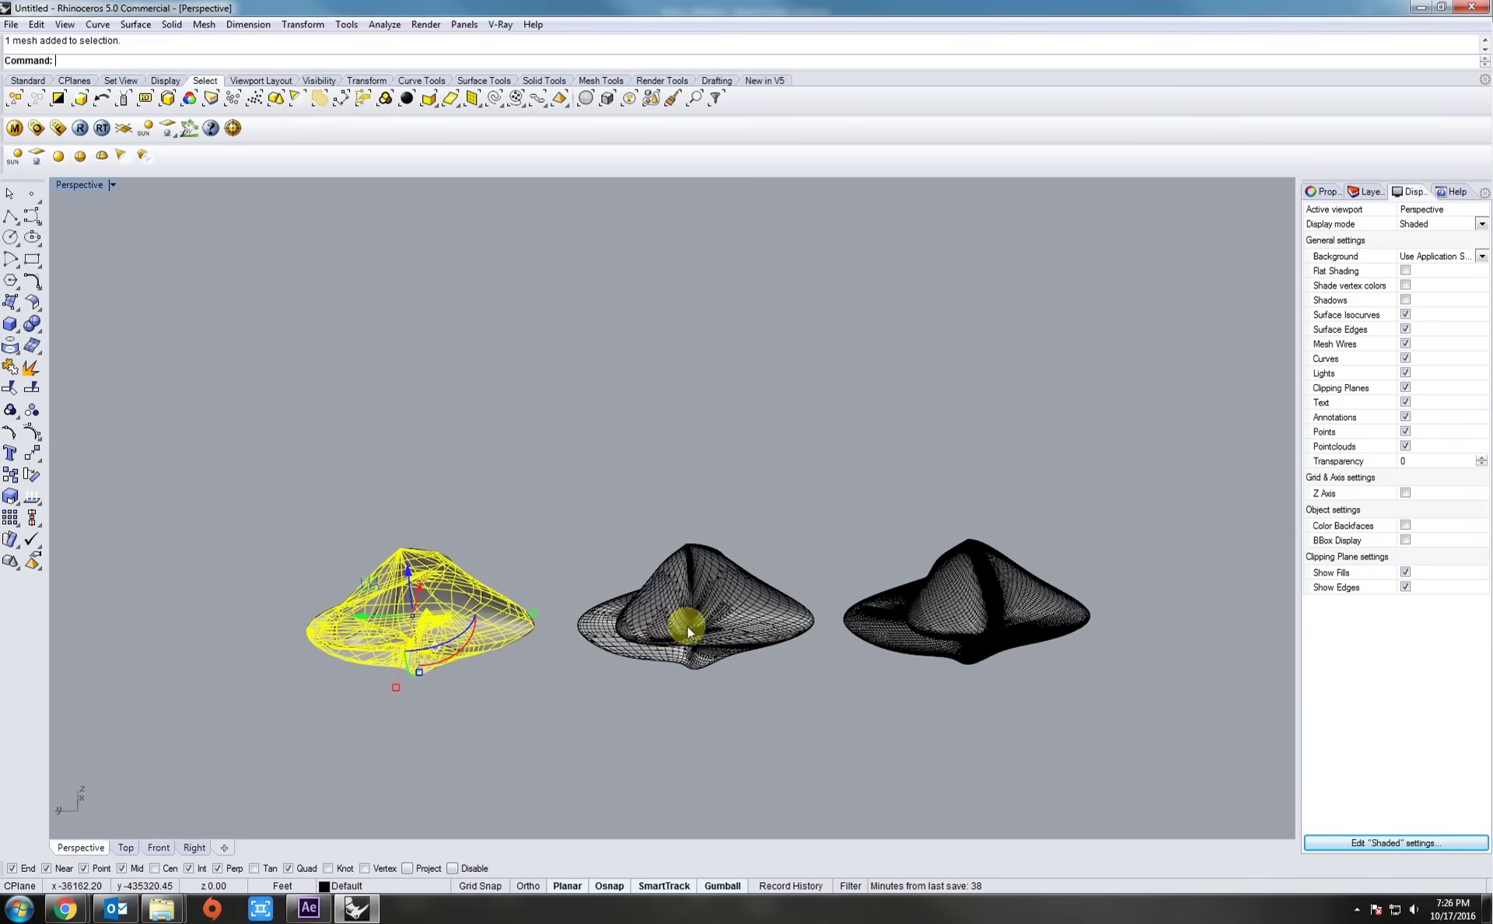
left_click(687, 625, "shift")
left_click(936, 601, "shift")
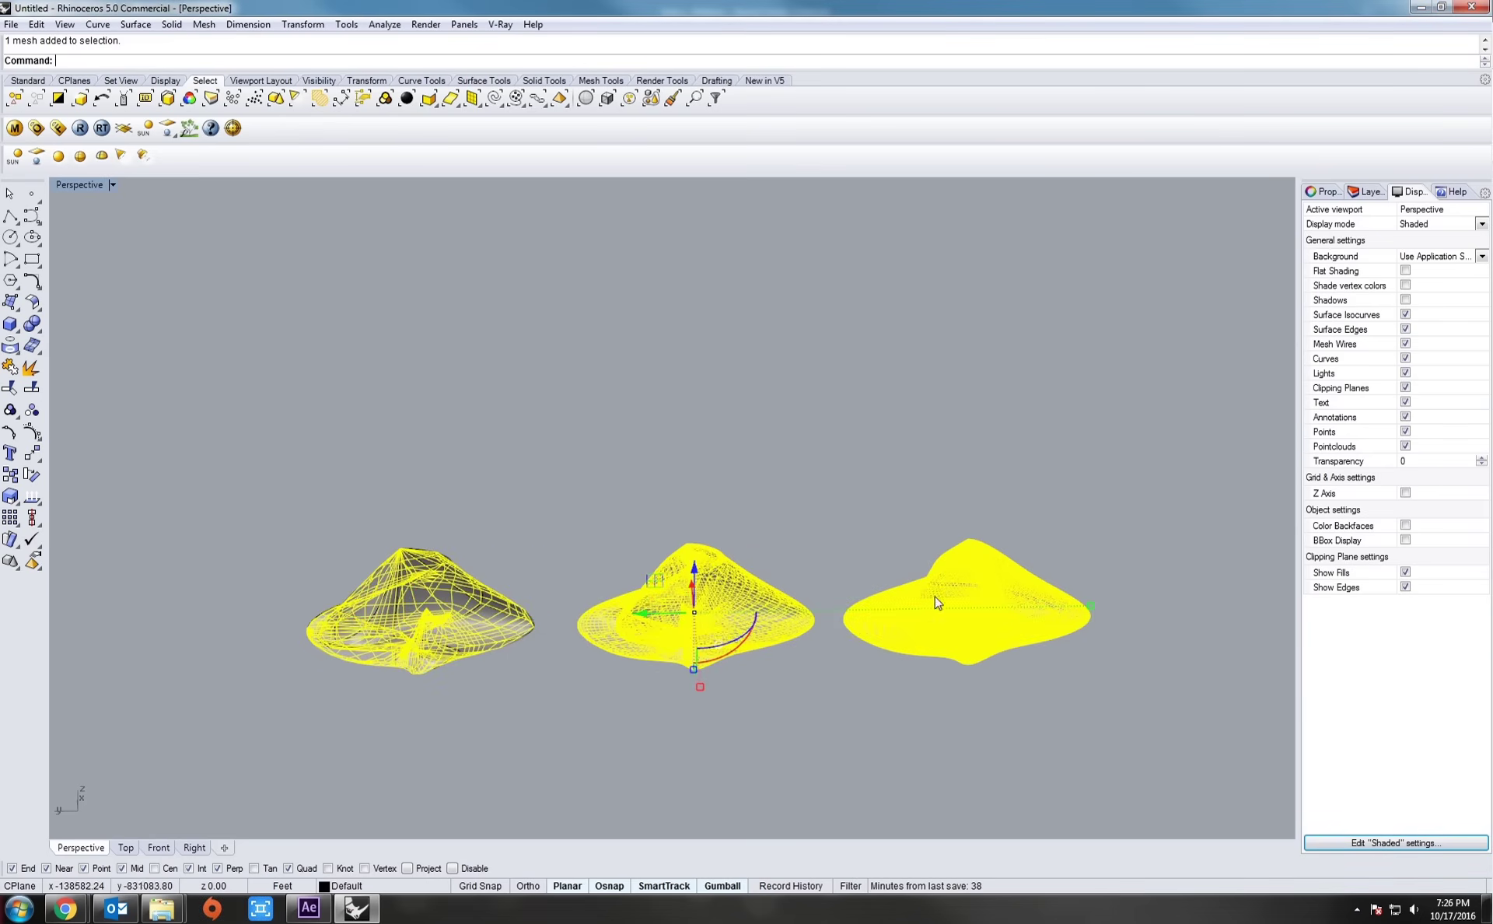
left_click_drag(736, 627, 863, 625, "shift")
key("ctrl+z")
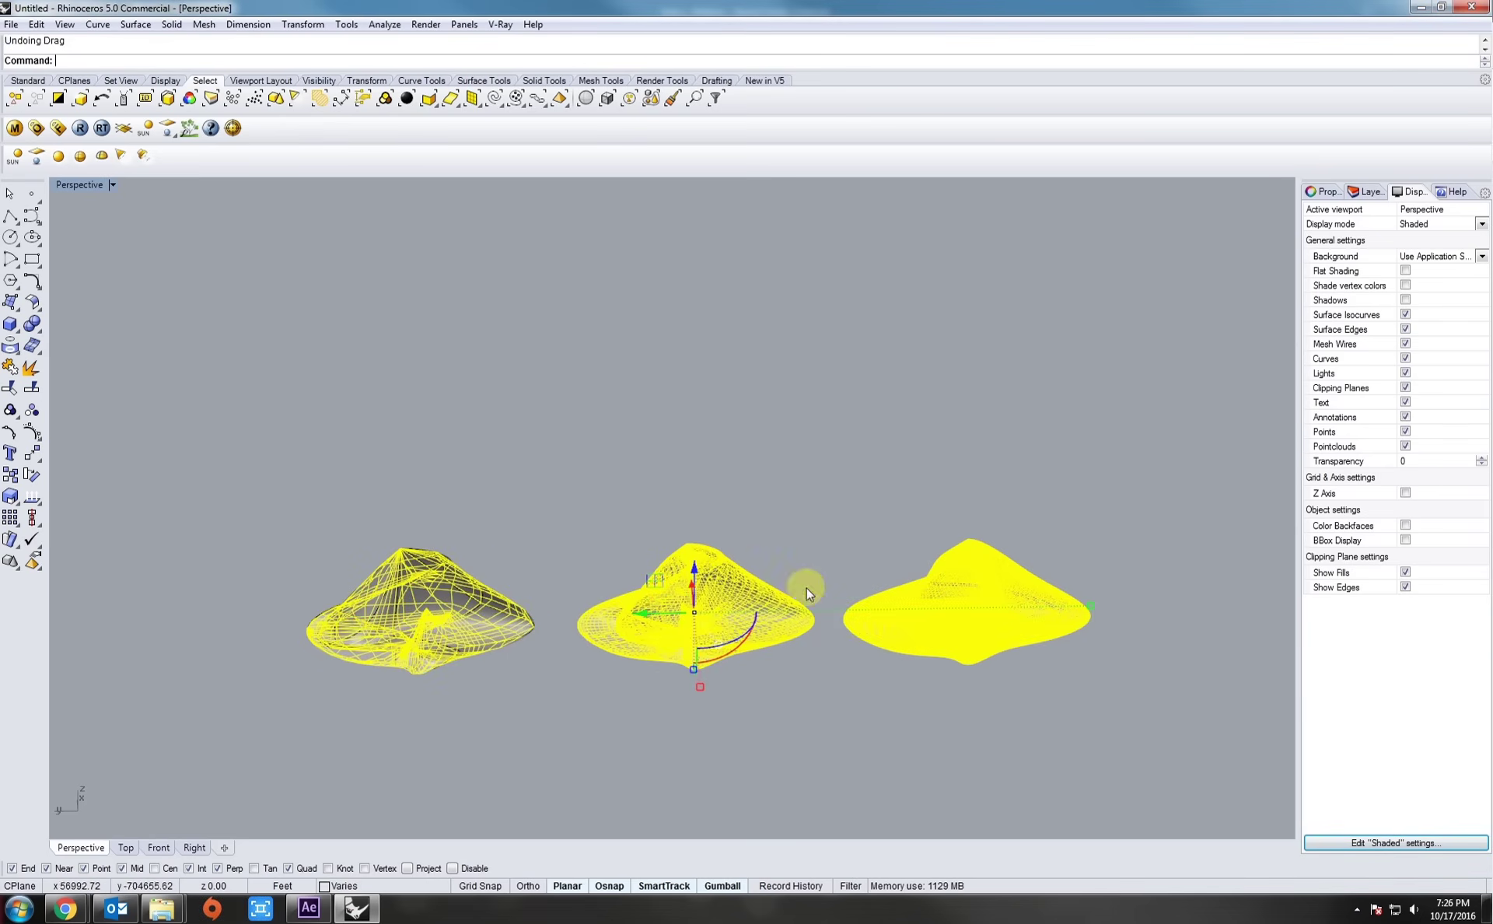
left_click_drag(740, 588, 942, 572, "shift")
left_click(969, 465)
Step: Duplicate the densest mesh and place the copy in front of it, outside the row
scroll(745, 632, "up", 8)
right_click_drag(700, 618, 514, 607)
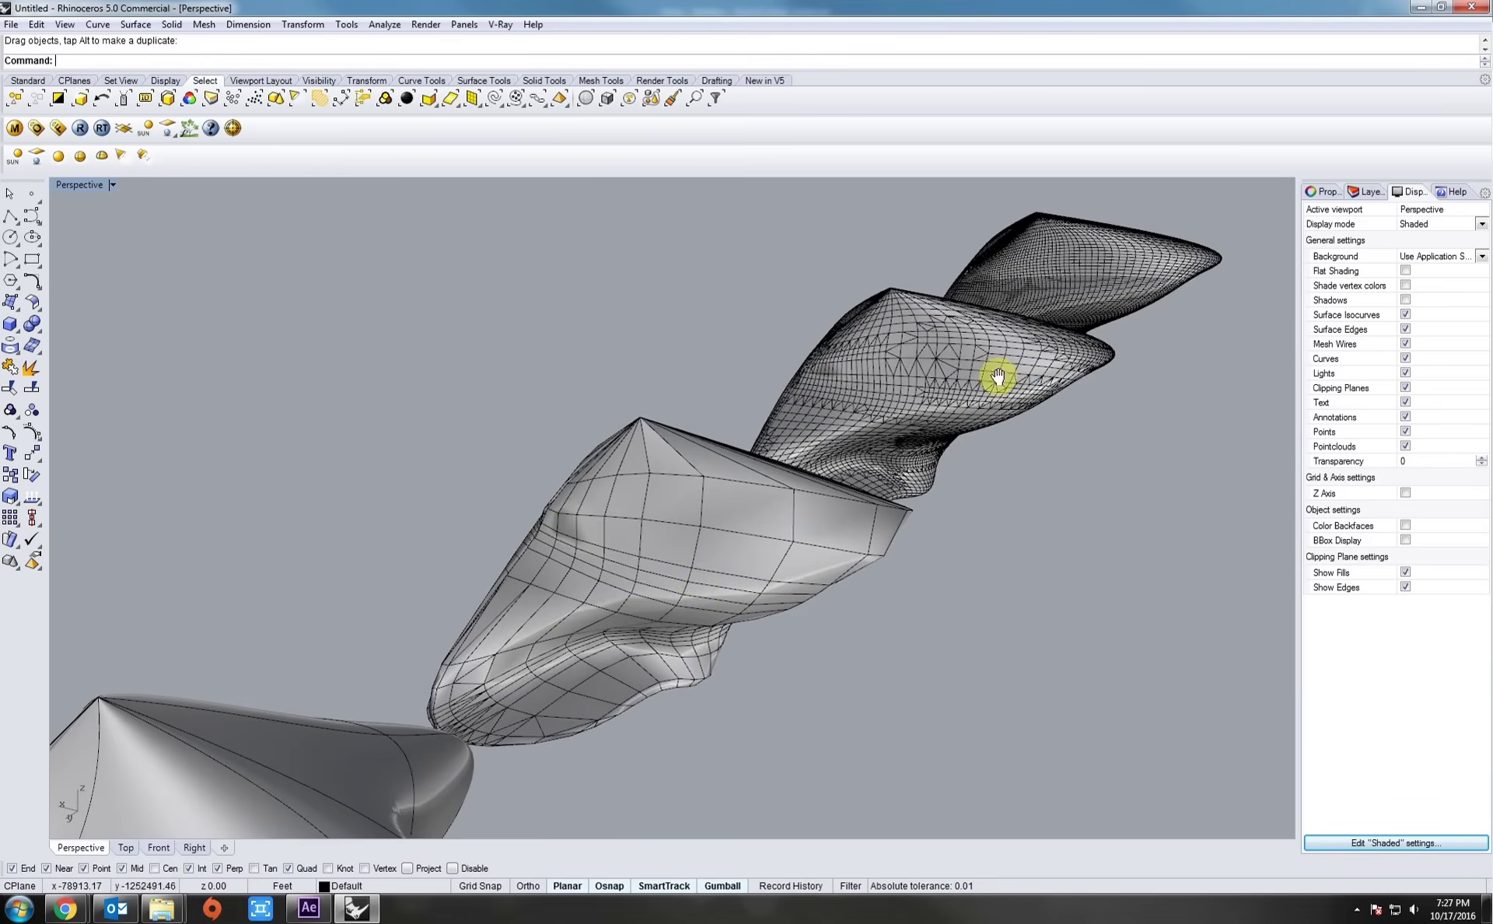
right_click_drag(998, 377, 726, 443)
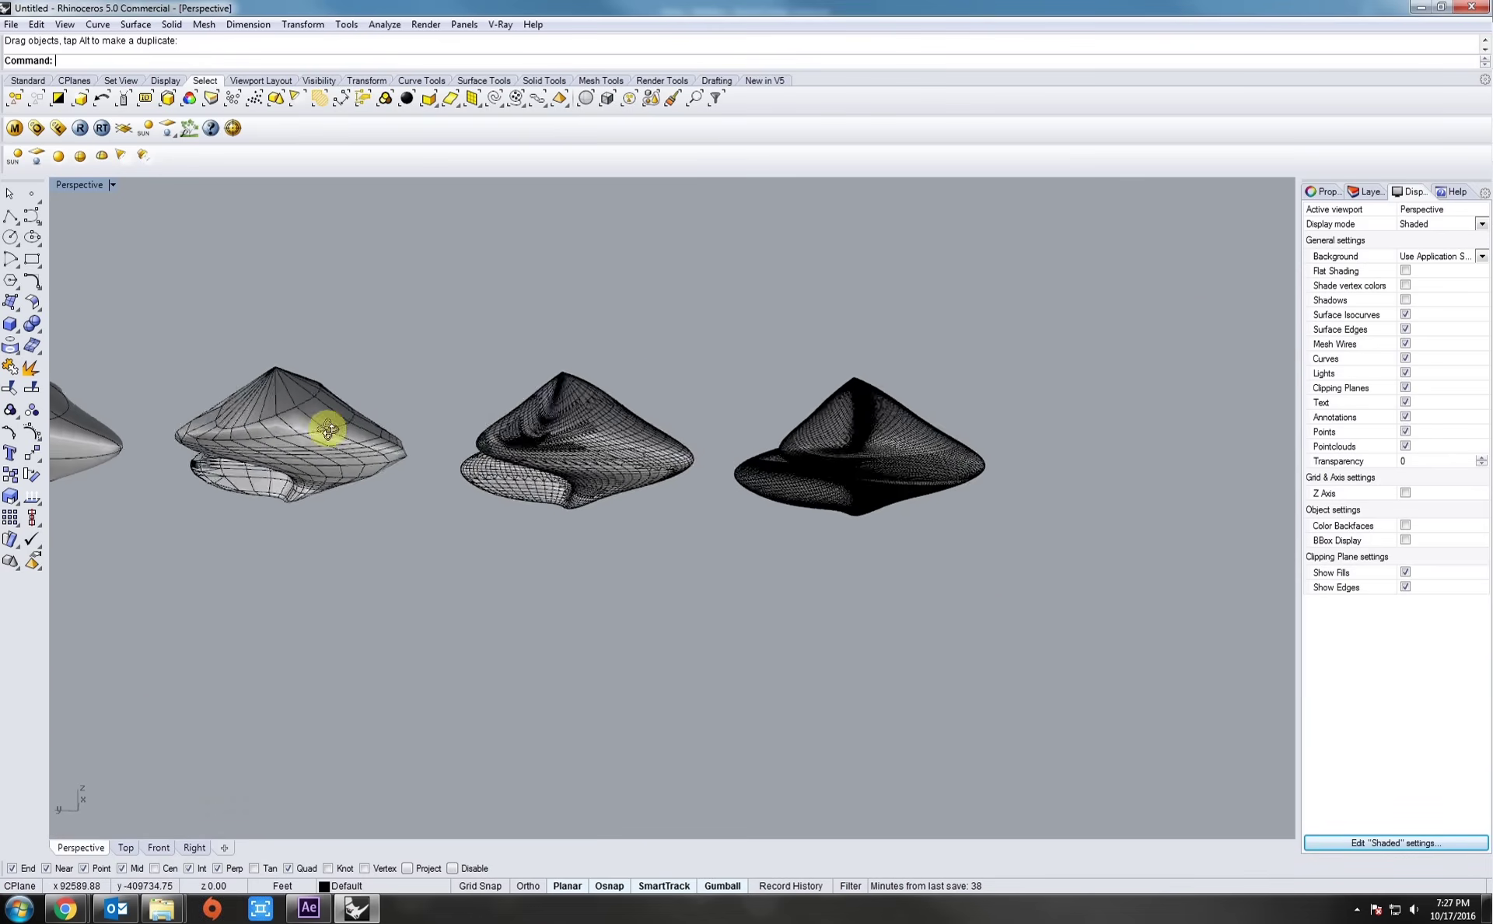
mouse_move(327, 428)
right_mouse_down()
mouse_move(367, 524)
mouse_move(540, 492)
mouse_move(543, 430)
mouse_move(546, 472)
mouse_move(604, 559)
mouse_move(597, 510)
mouse_move(638, 566)
mouse_move(697, 566)
mouse_move(696, 543)
mouse_move(693, 616)
right_mouse_up()
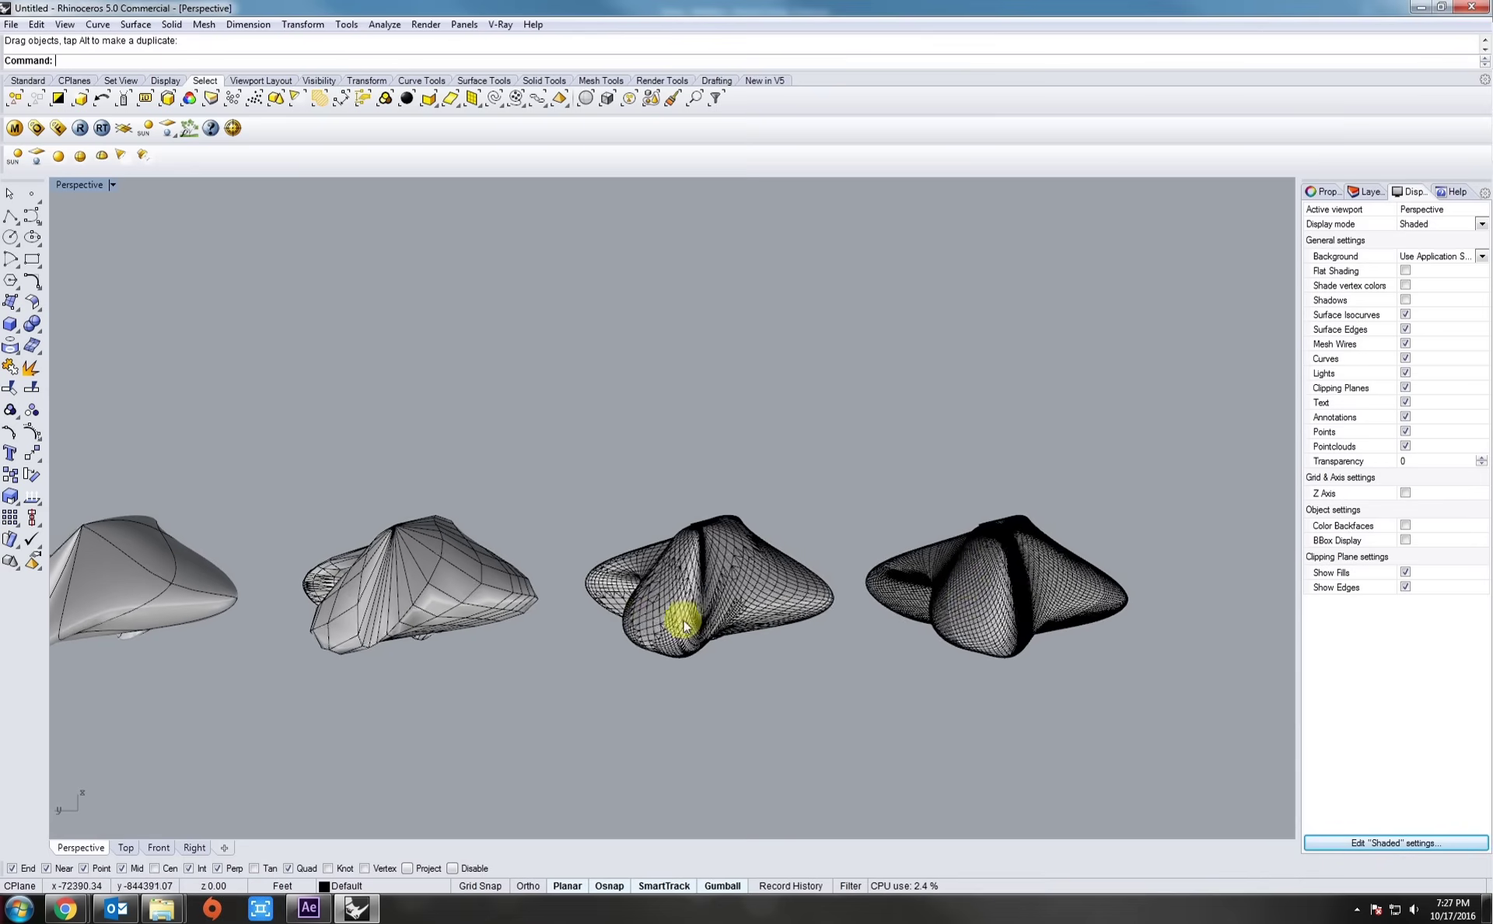
left_click(970, 583)
right_click_drag(972, 655, 992, 570, "shift")
key("ctrl+c")
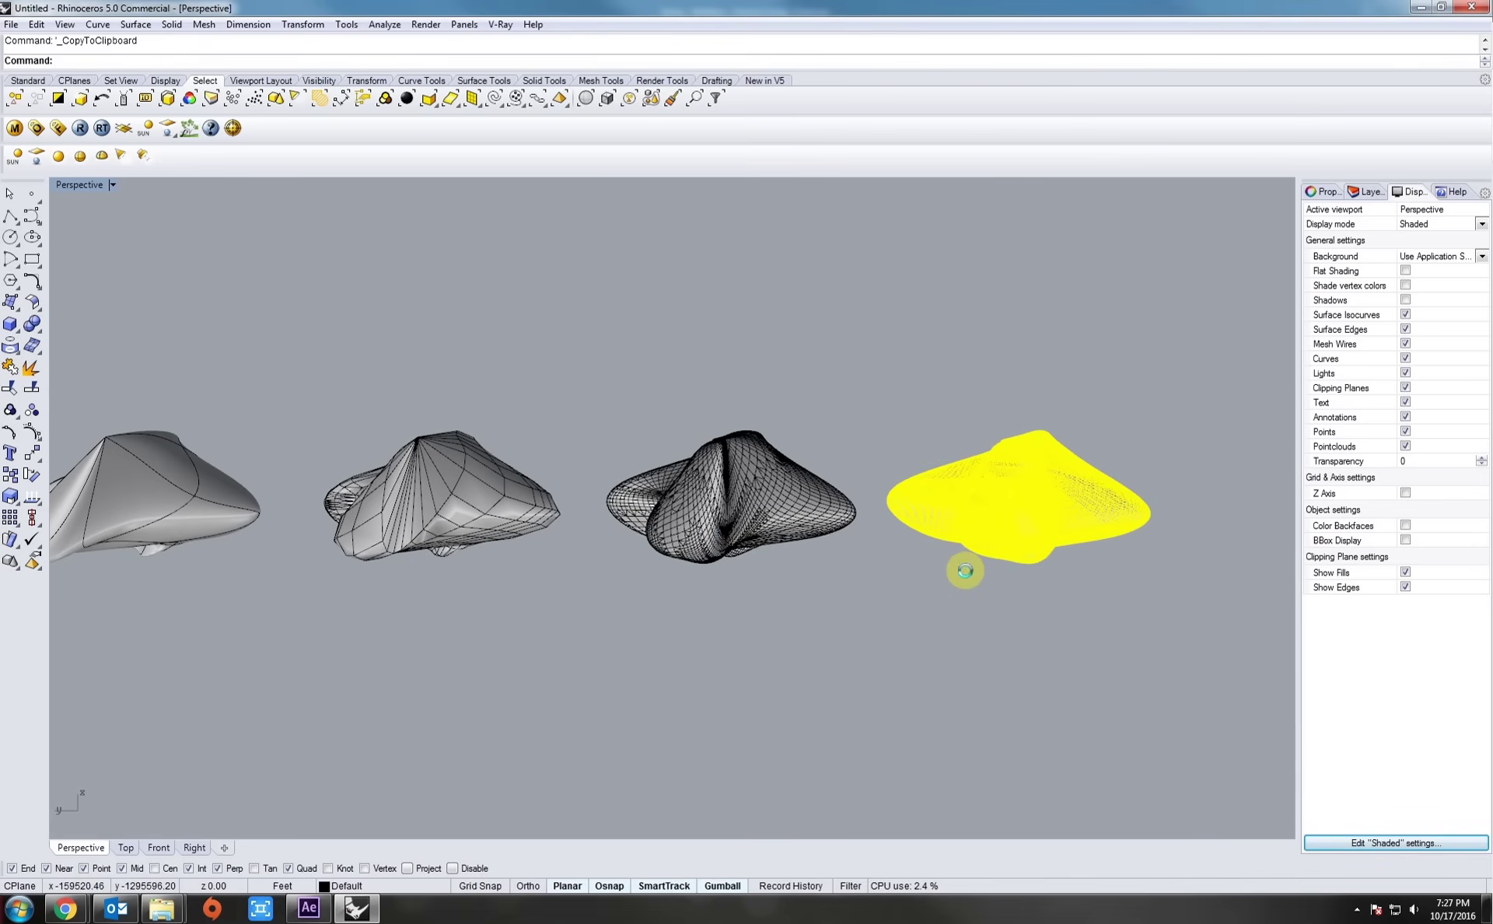
key("ctrl+v")
left_click_drag(978, 510, 998, 667)
right_click_drag(999, 667, 986, 577, "shift")
left_click(796, 603)
right_click_drag(758, 574, 824, 627, "shift")
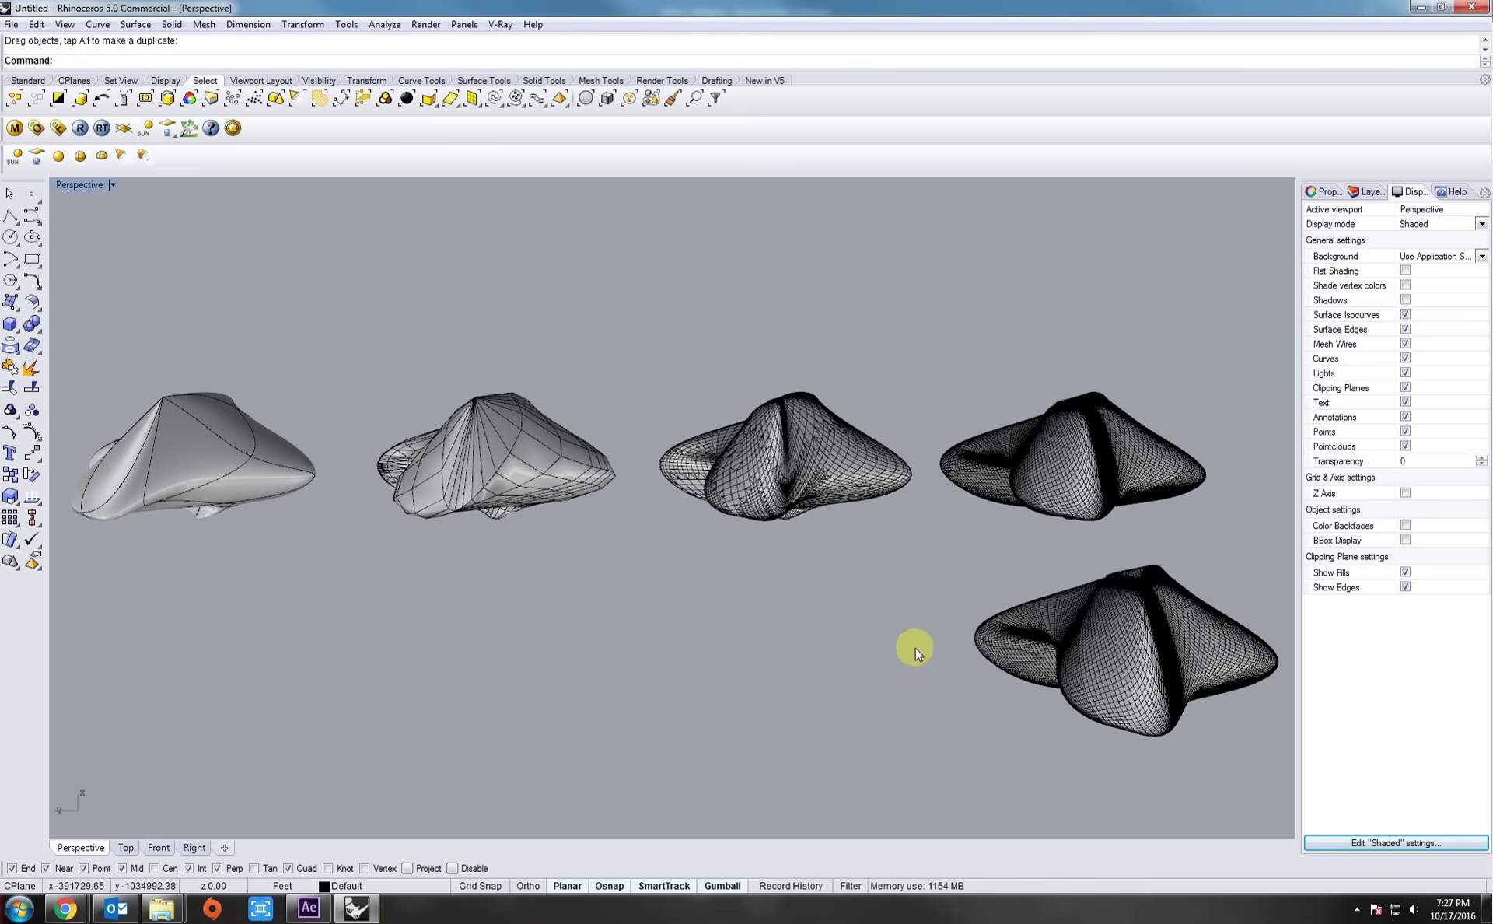
Step: Reduce the polygon count of the dense mesh's copy by 25 percent with ReduceMesh, and deselect it
left_click(1120, 643)
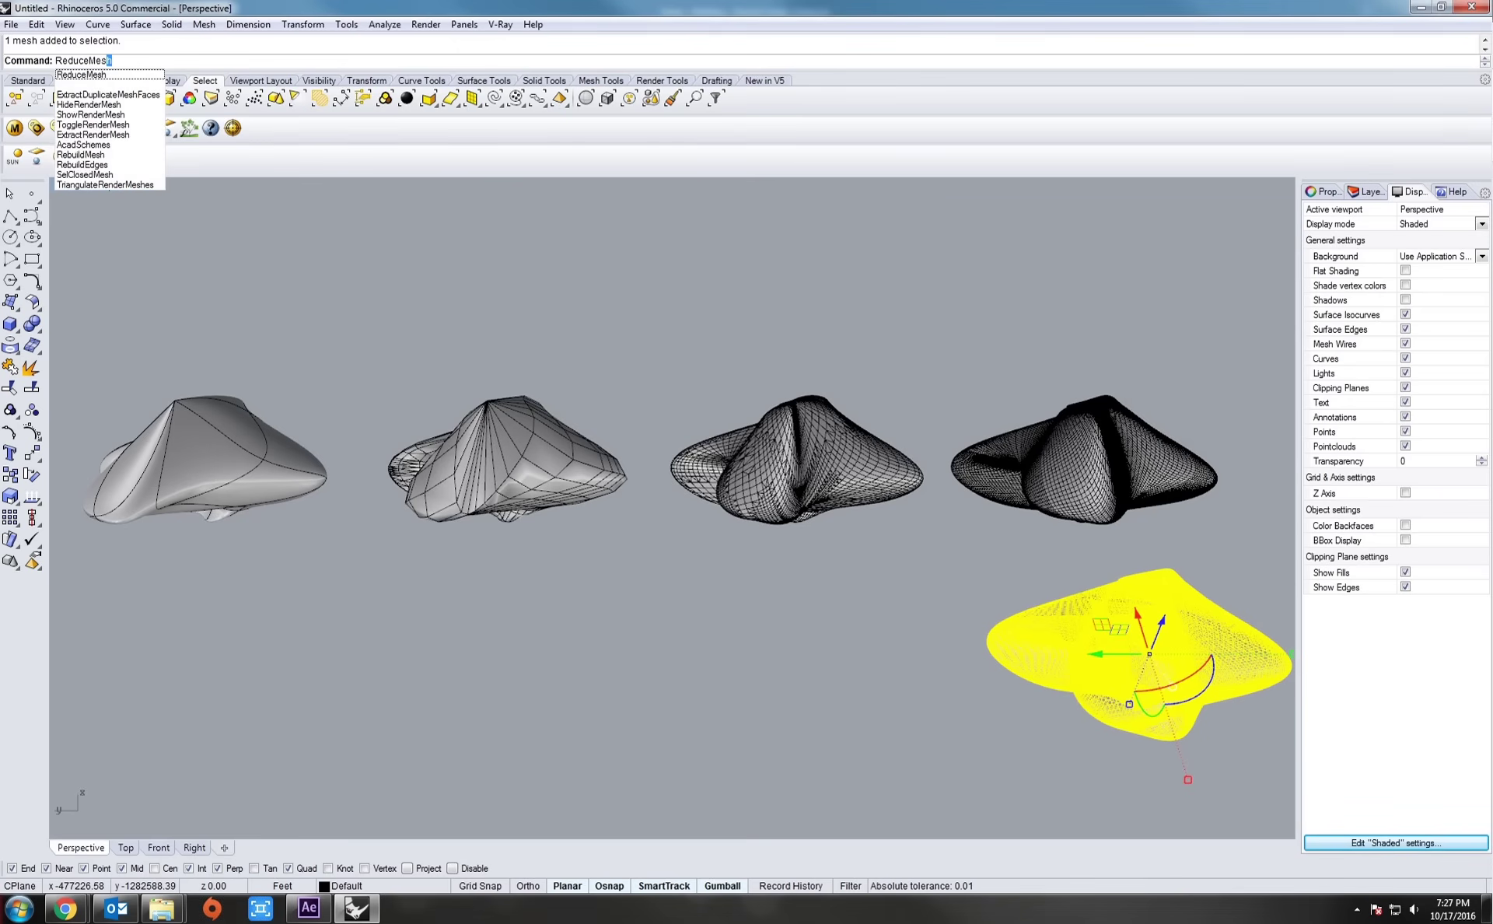
key("Return")
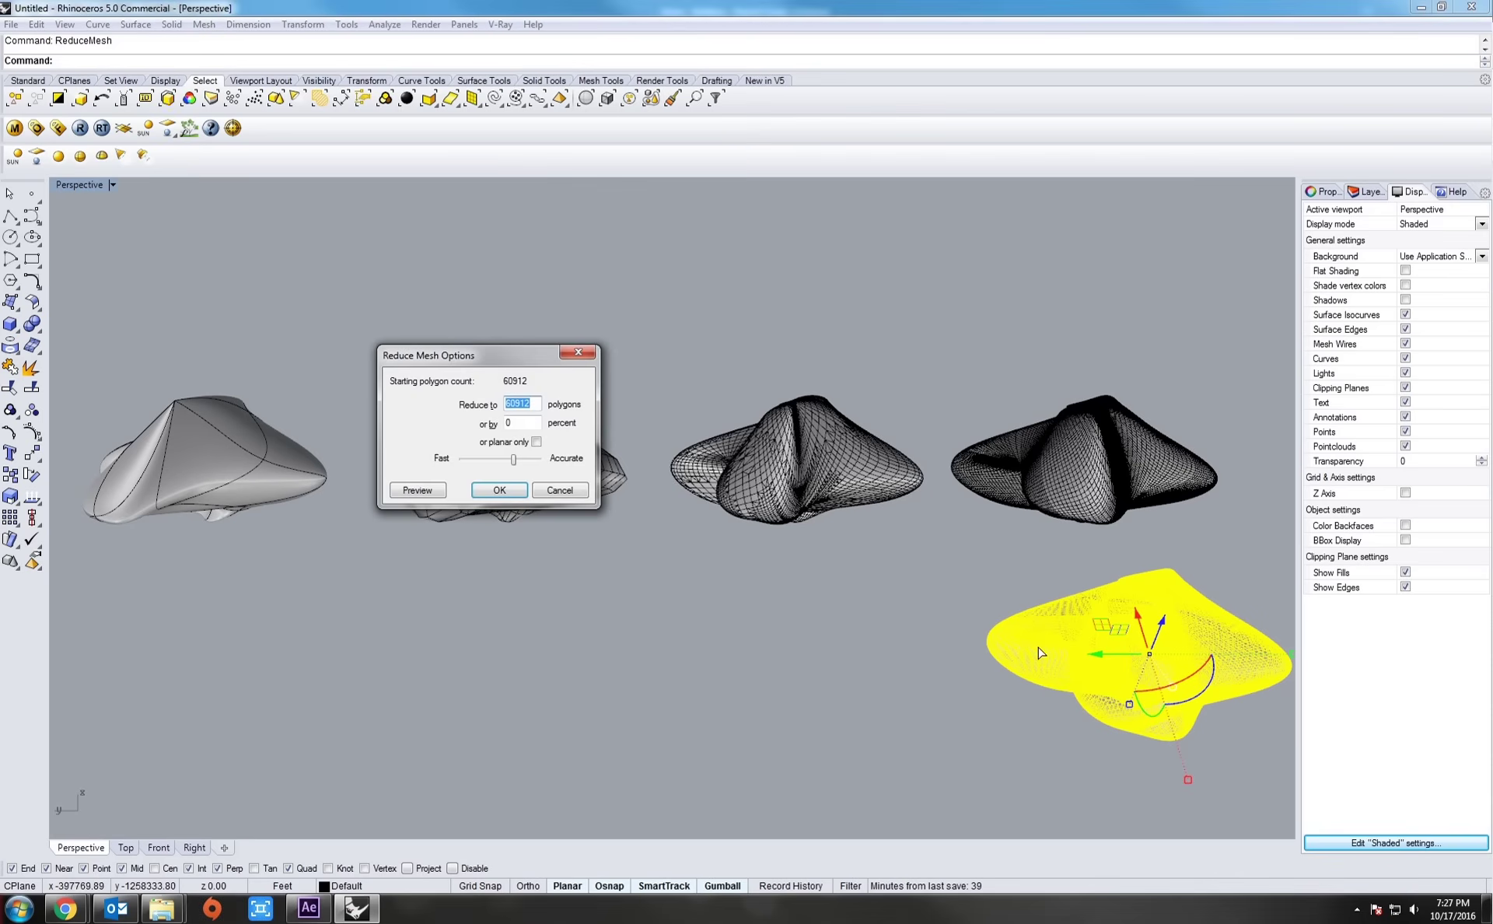
left_click(532, 404)
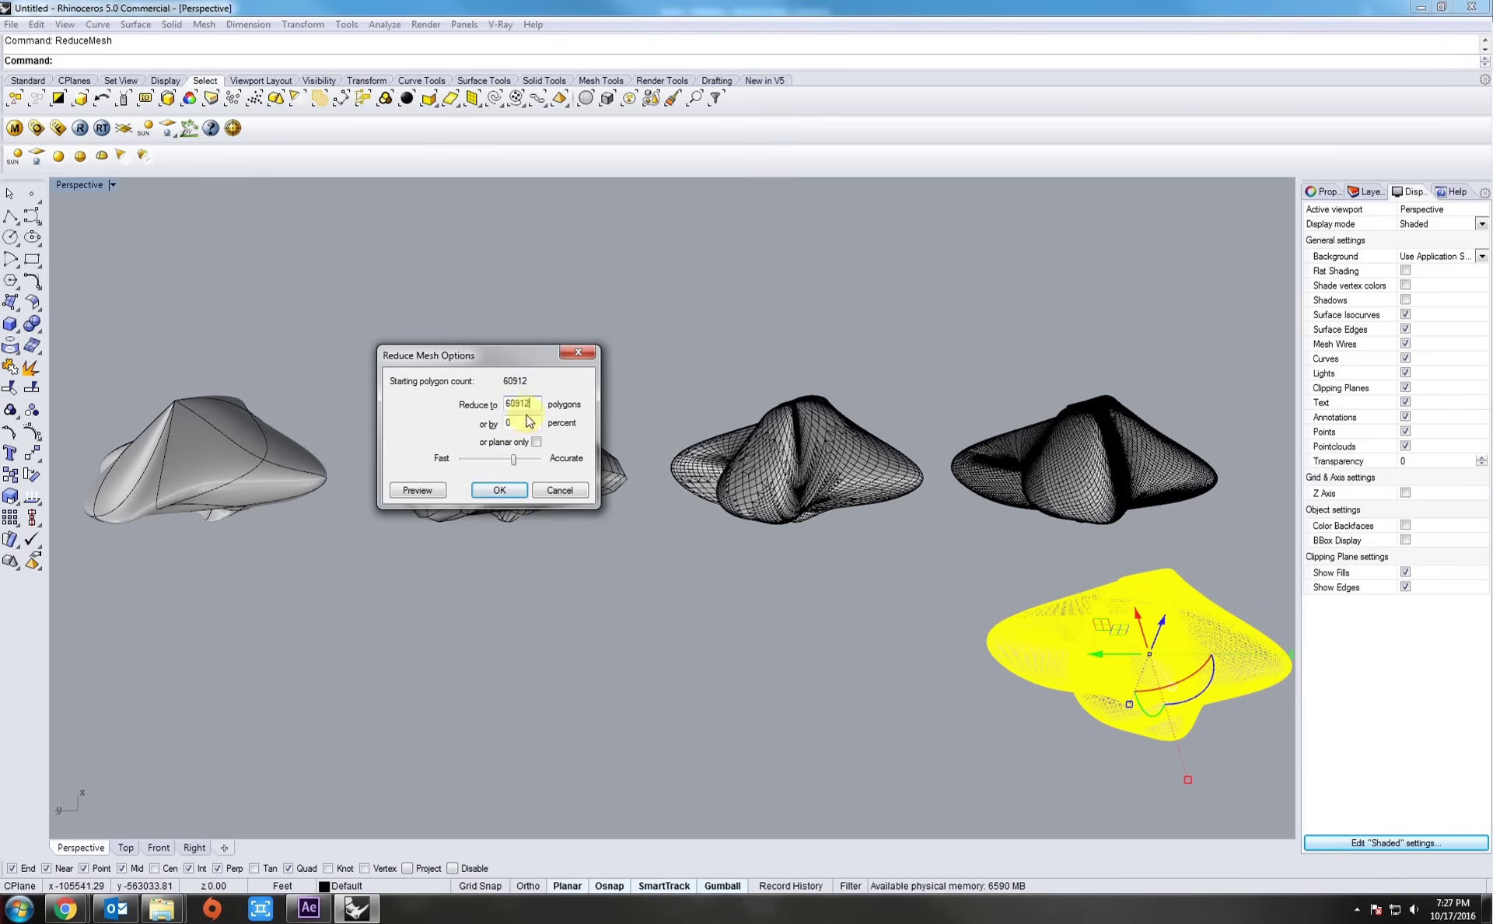
key("Tab")
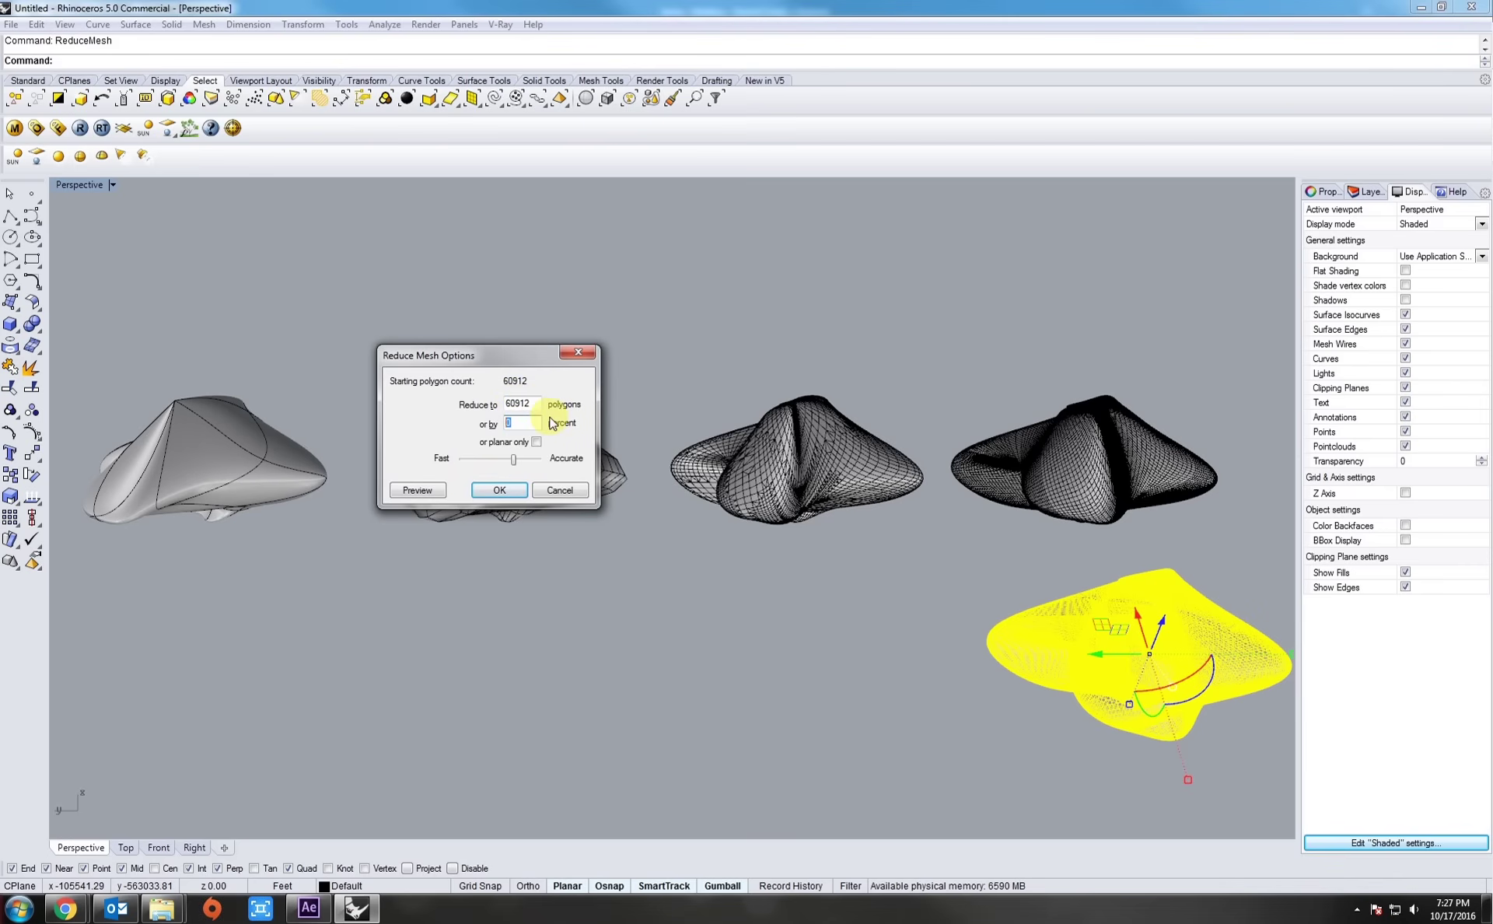
type("2")
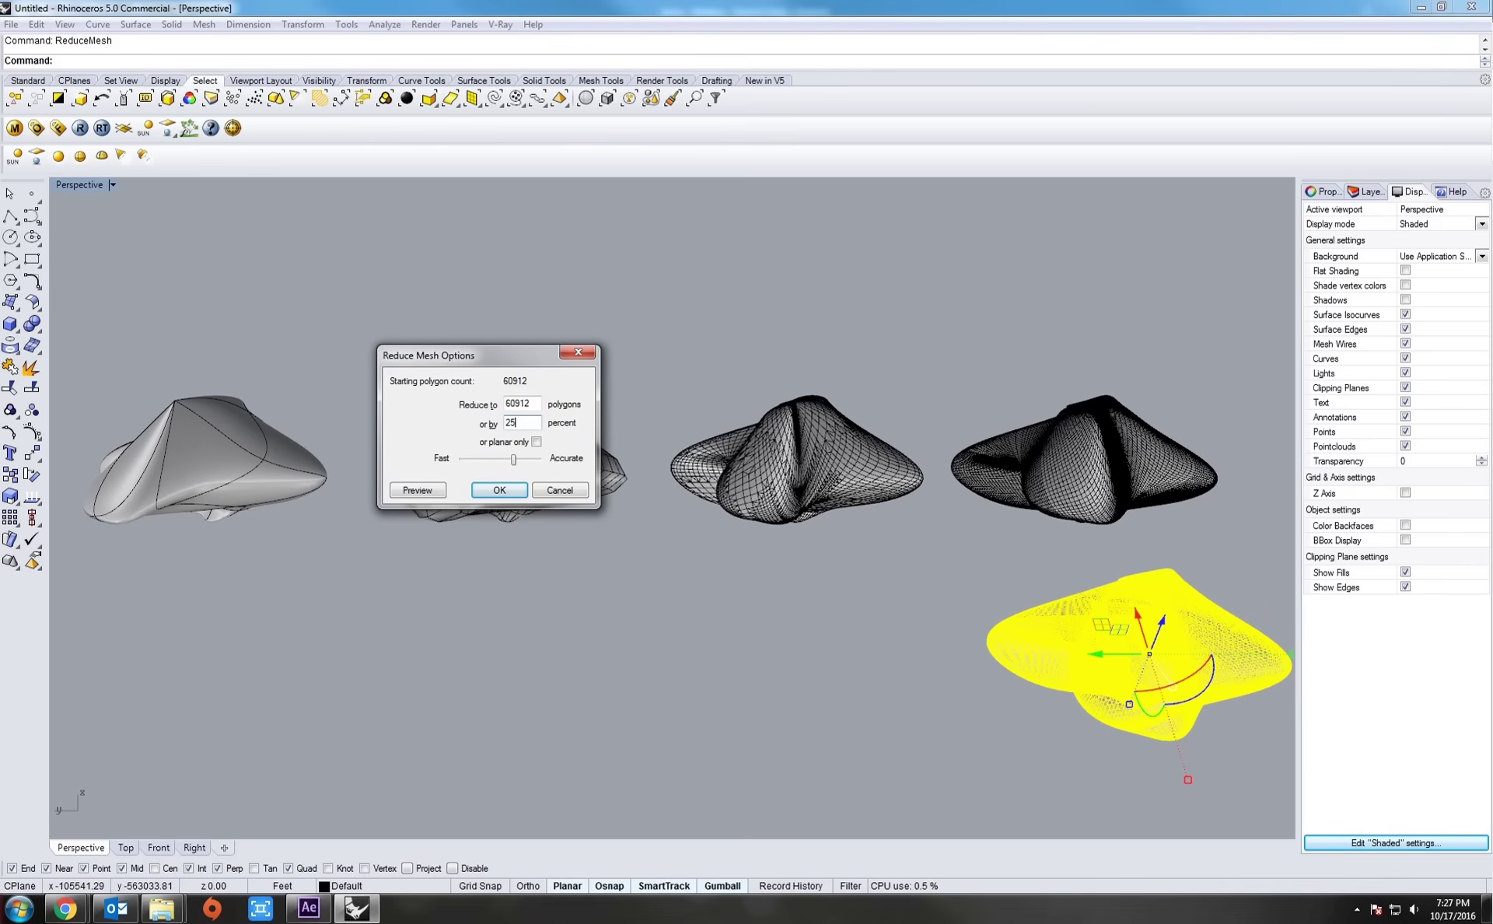
left_click(498, 490)
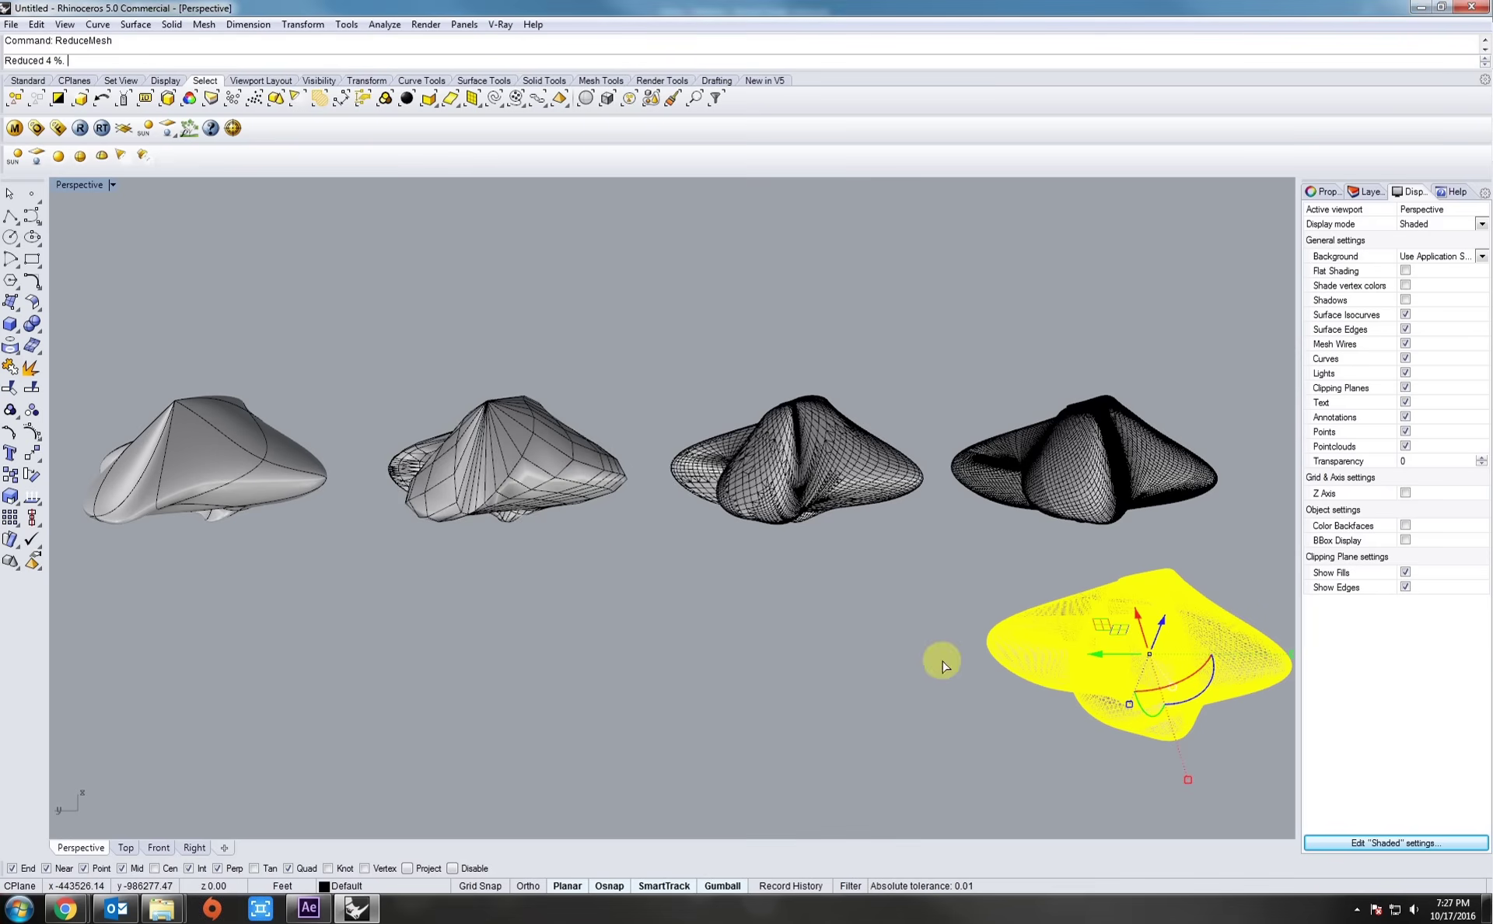
right_click_drag(941, 666, 709, 620, "shift")
scroll(816, 645, "up", 12)
scroll(809, 618, "down", 3)
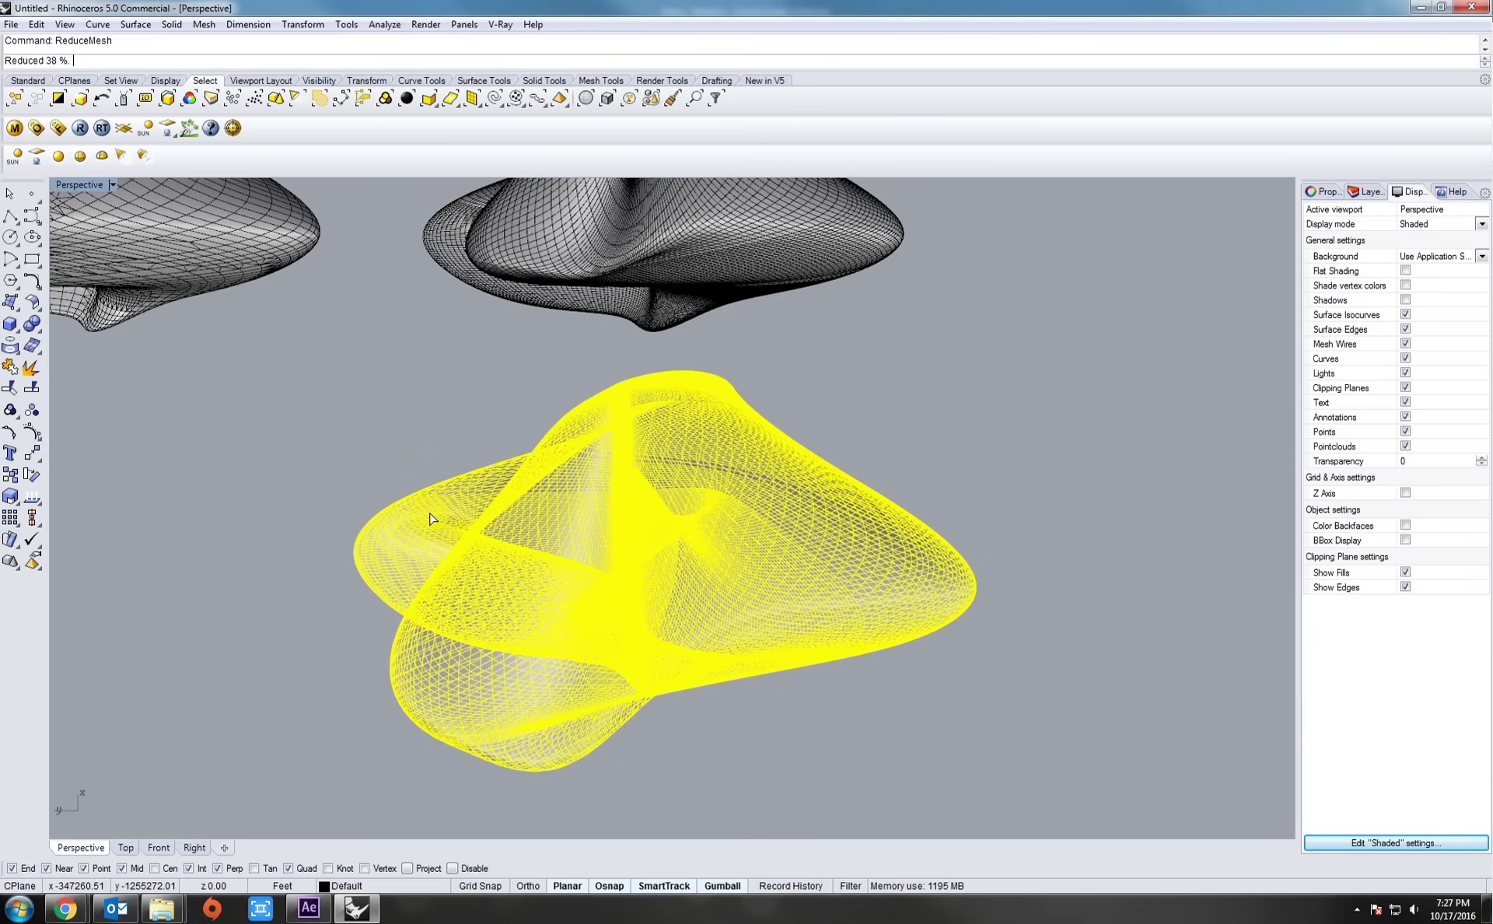
right_click_drag(451, 528, 426, 529)
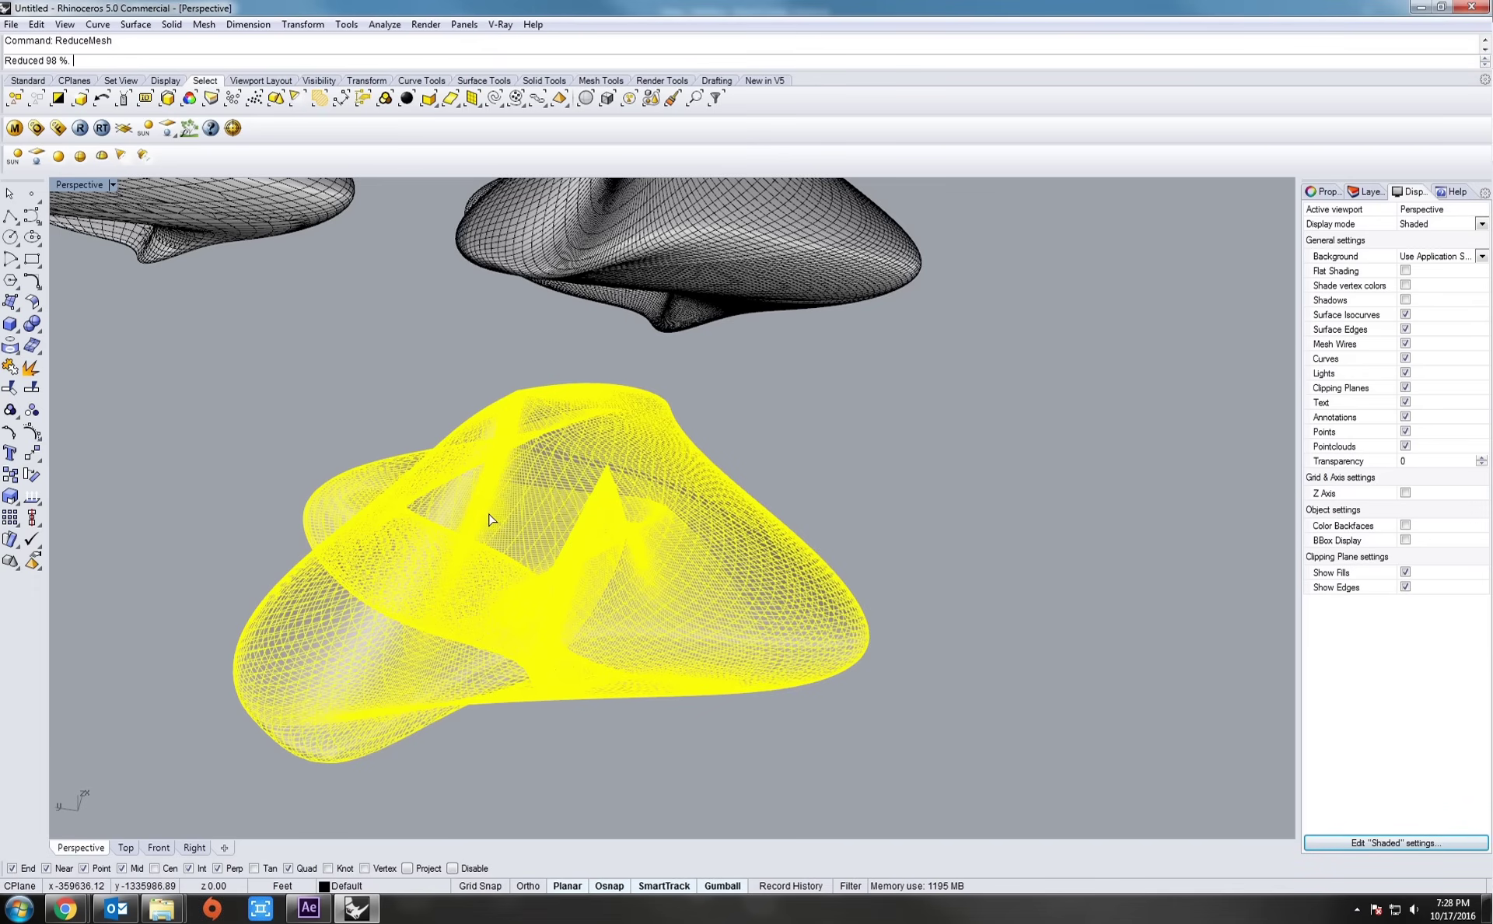
right_click_drag(489, 513, 570, 567)
scroll(558, 541, "down", 5)
left_click(623, 679)
Step: Examine the reduced mesh's faces up close from several sides, including its sharp folds and underside
scroll(657, 593, "up", 7)
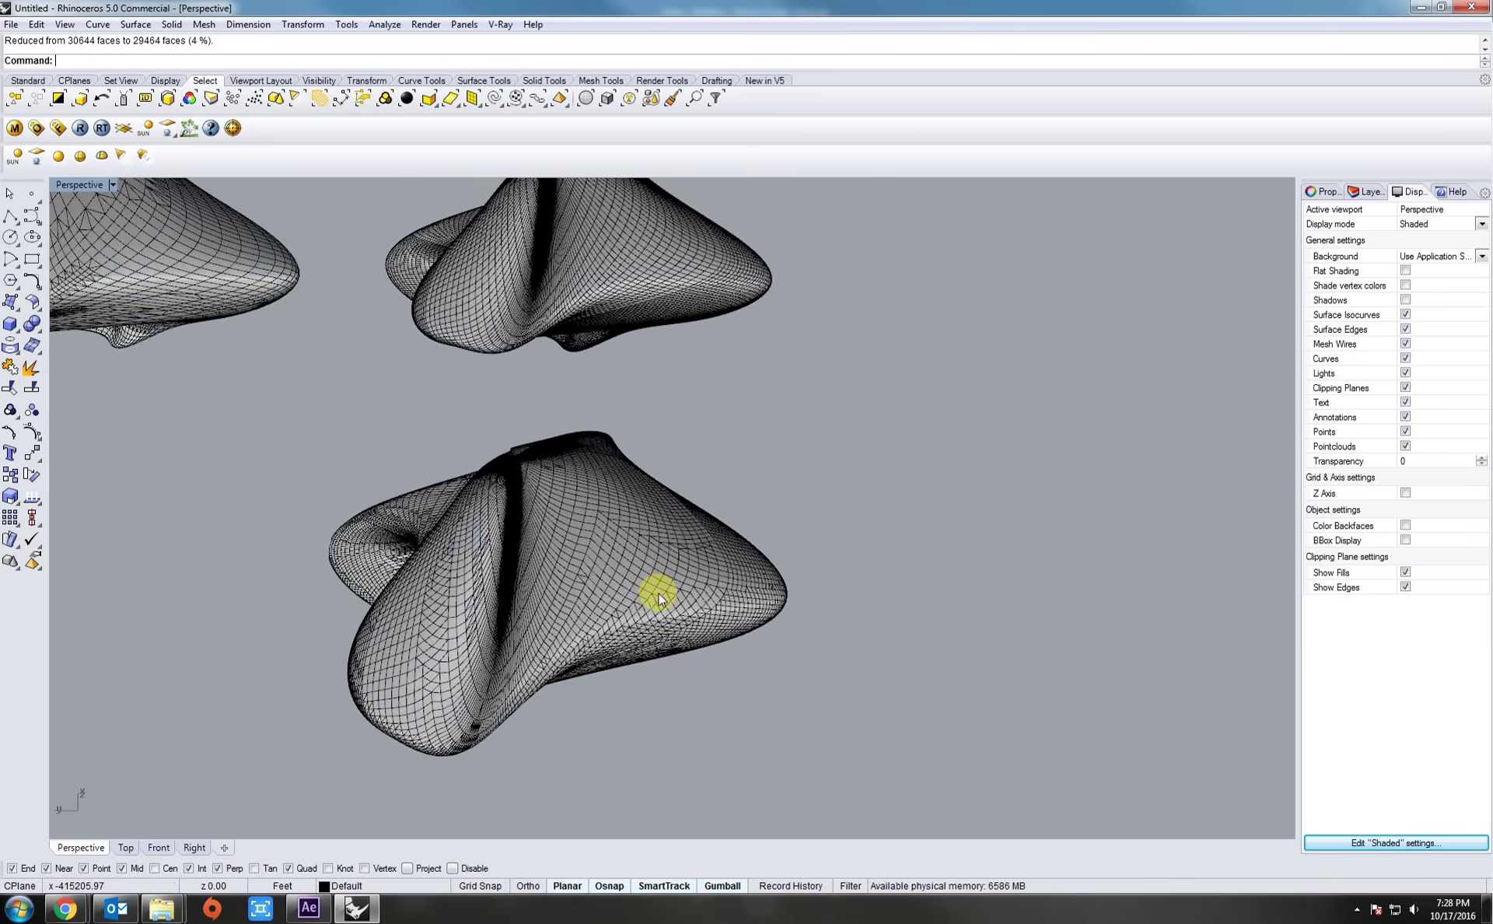
scroll(659, 599, "up", 8)
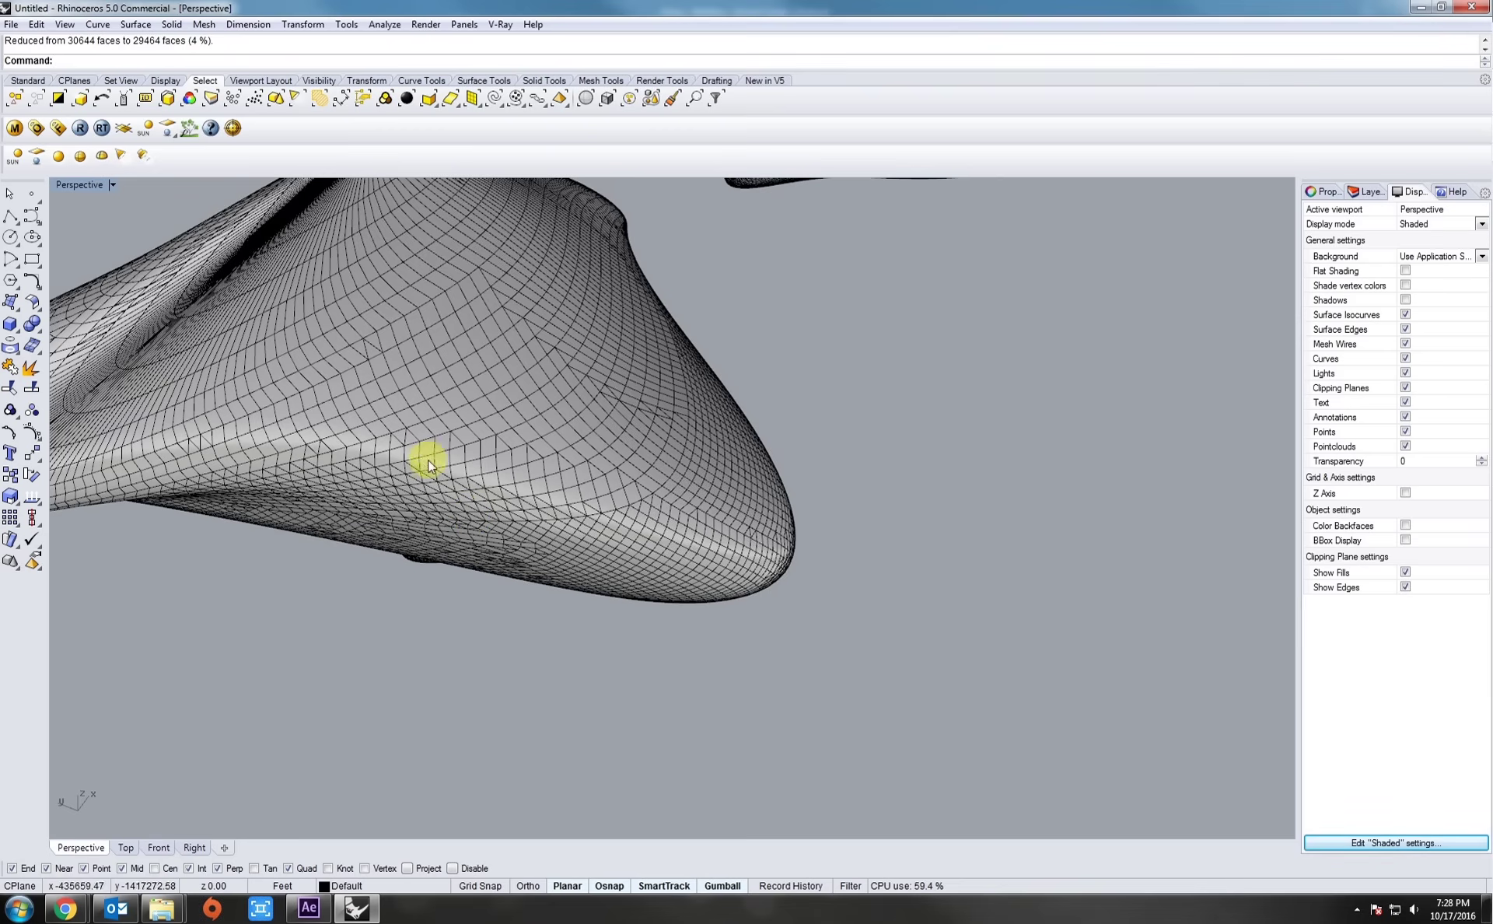
right_click_drag(337, 379, 451, 430, "shift")
left_click(467, 435)
type("zs")
key("Return")
mouse_move(474, 581)
right_mouse_down("shift")
mouse_move(495, 658)
mouse_move(457, 554)
mouse_move(314, 500)
right_mouse_up("shift")
key("Escape")
scroll(618, 665, "up", 6)
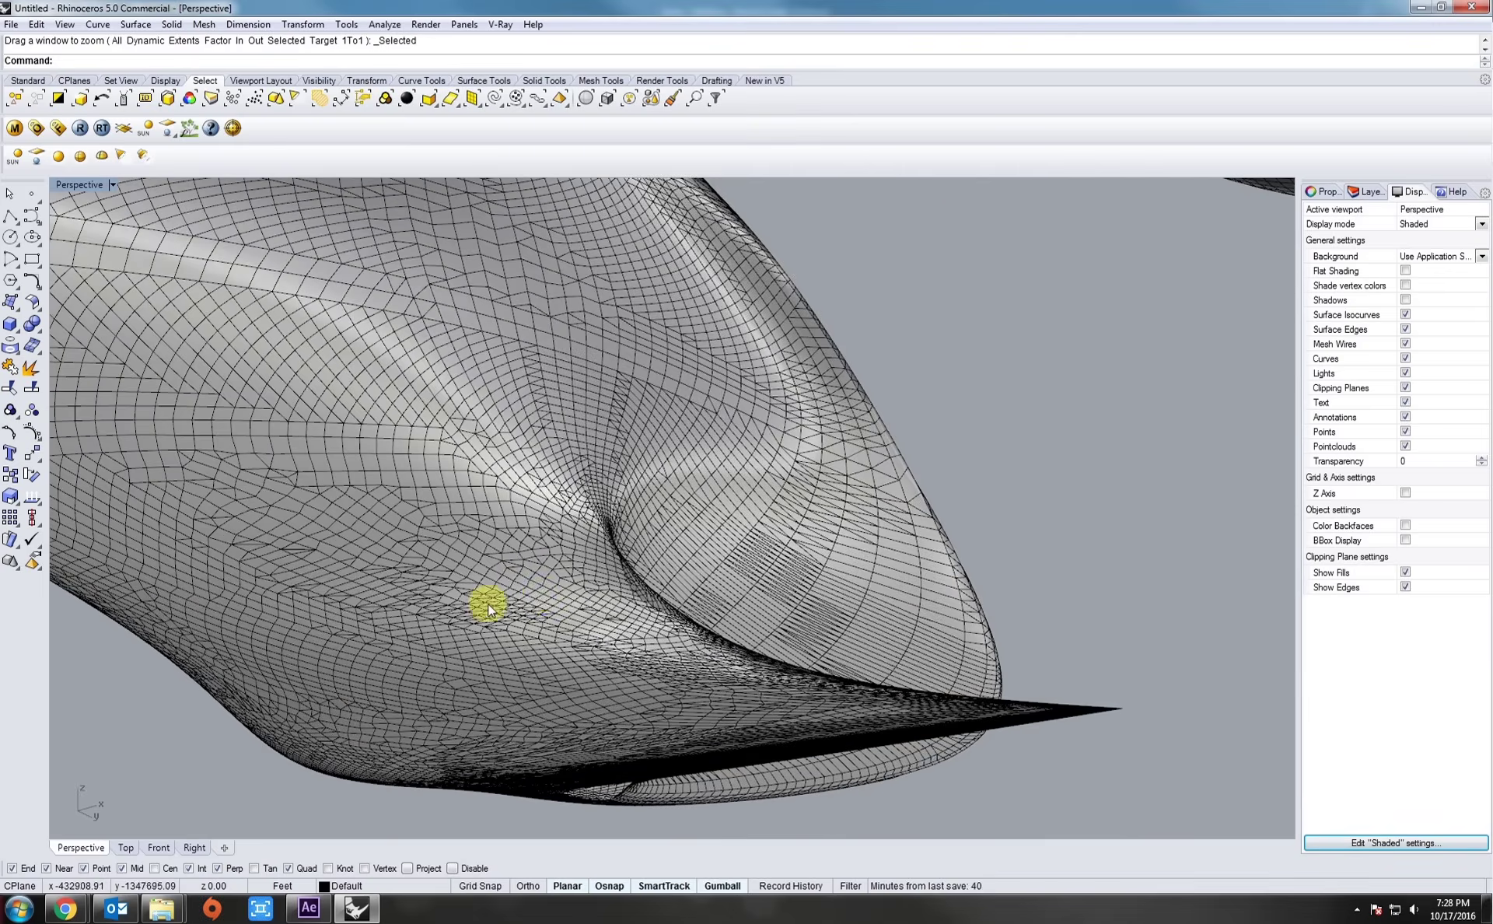
right_click_drag(548, 633, 850, 646, "shift")
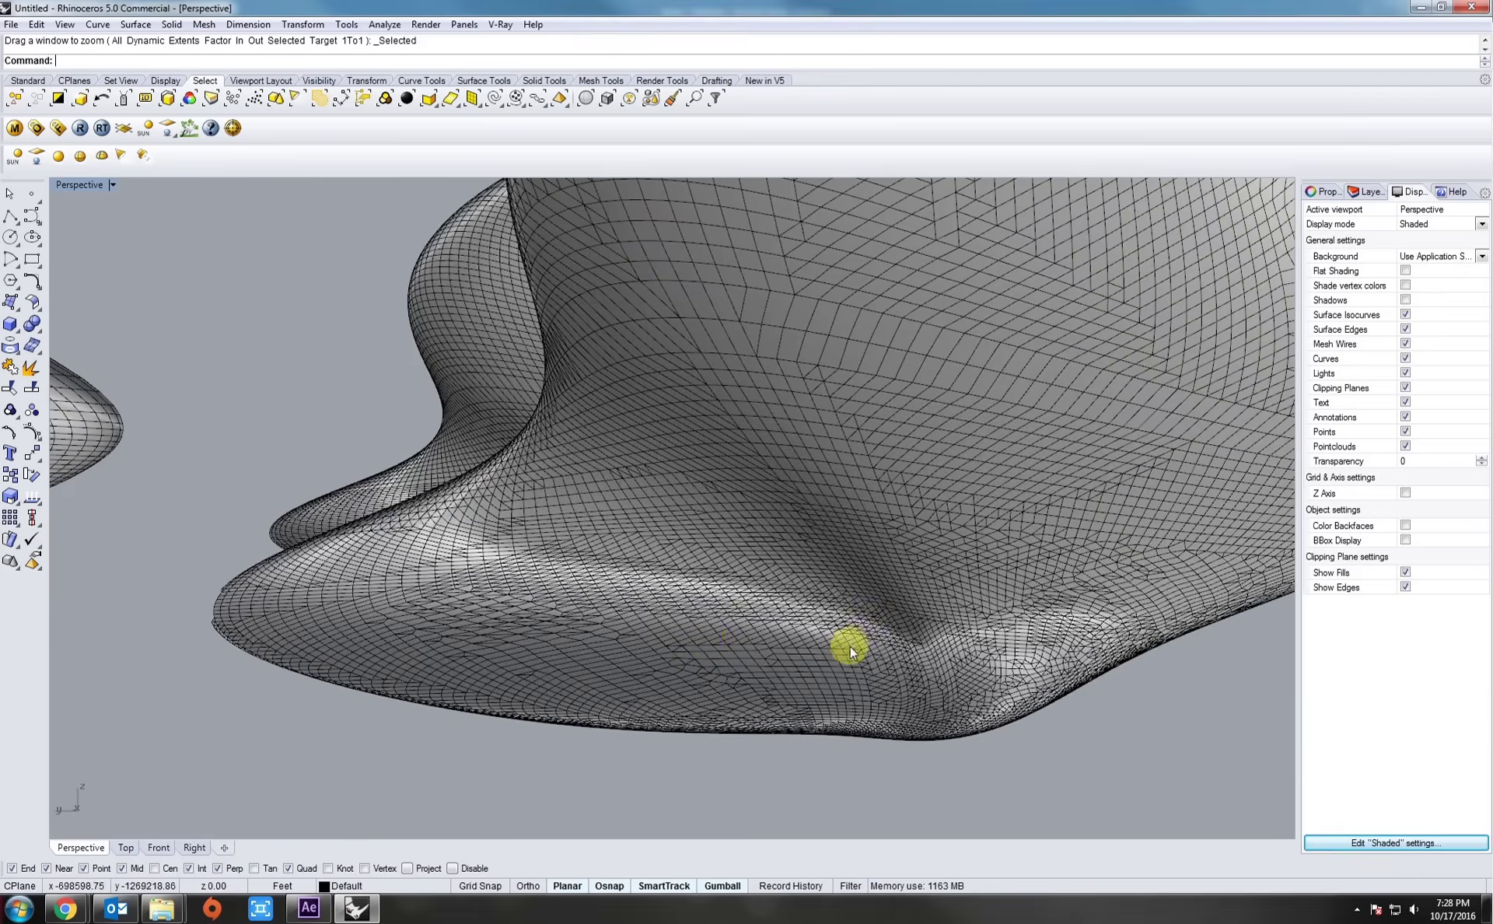
right_click_drag(668, 614, 806, 649)
scroll(777, 591, "down", 2)
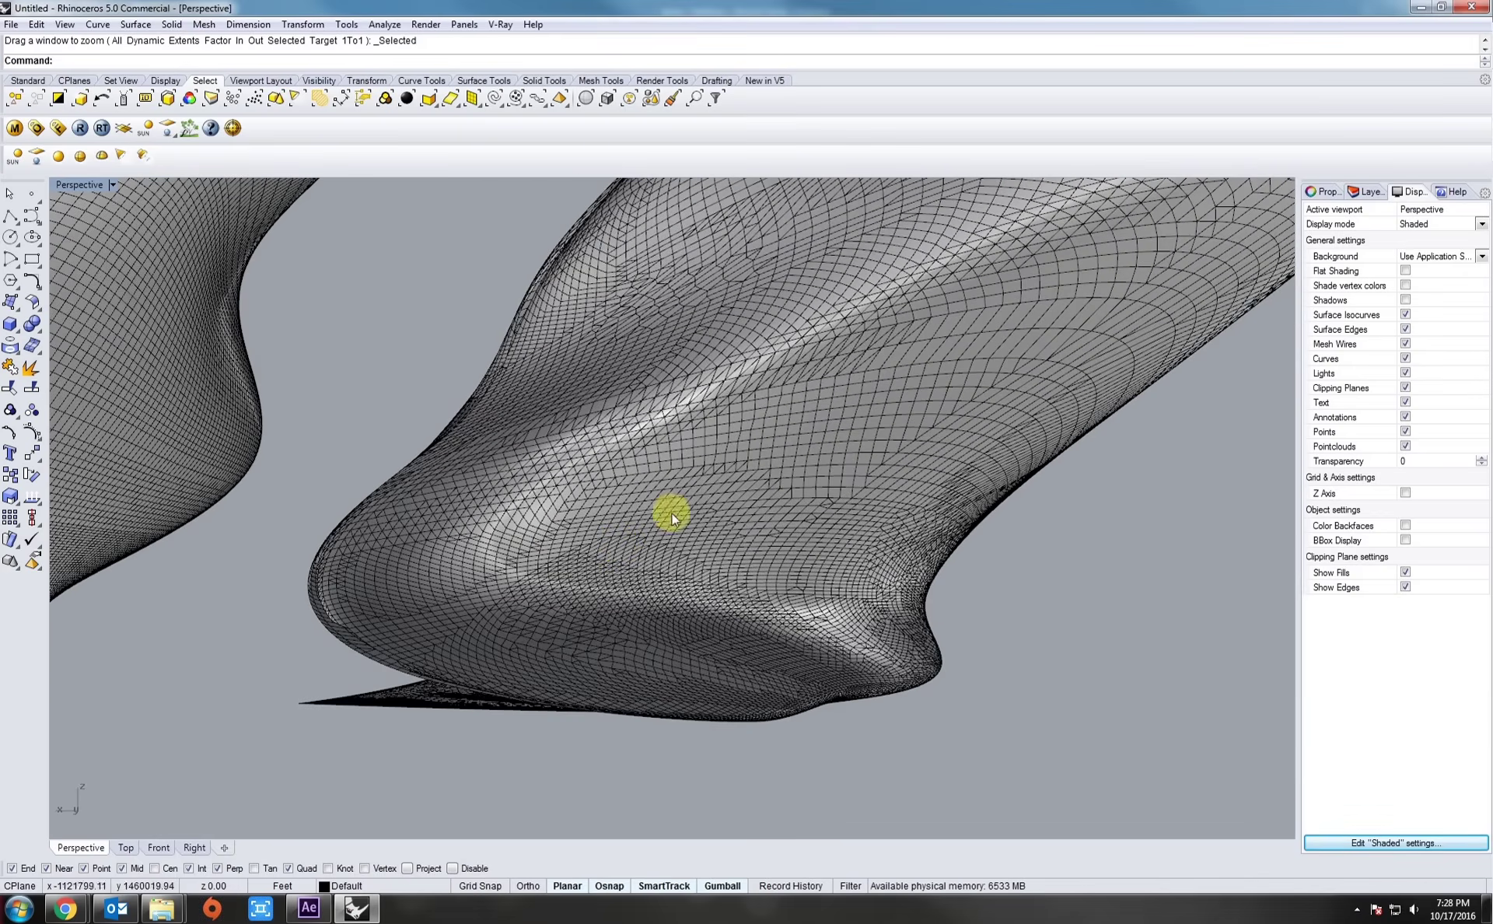
Step: Duplicate the reduced mesh and place the copy beside it, in front of the medium-density mesh
scroll(688, 559, "down", 5)
right_click_drag(667, 544, 751, 591)
left_click(750, 591)
key("ctrl+c")
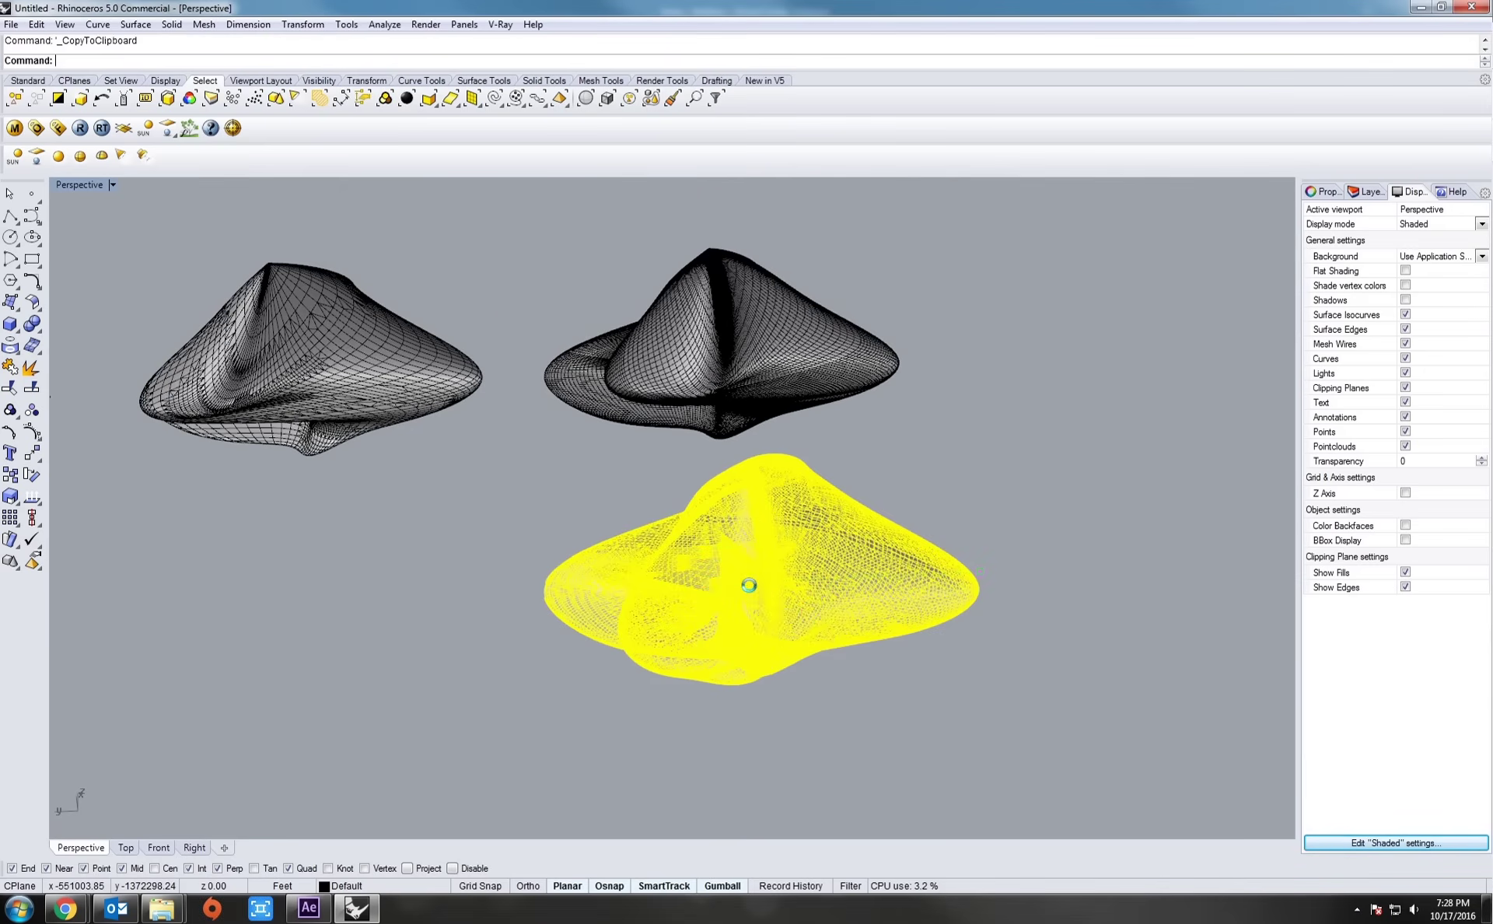
key("ctrl+v")
left_click_drag(900, 579, 353, 590)
right_click_drag(388, 603, 670, 604, "shift")
left_click(782, 614)
Step: Reduce the polygon count of the new copy by 75 percent with ReduceMesh
left_click(670, 601)
type("Re")
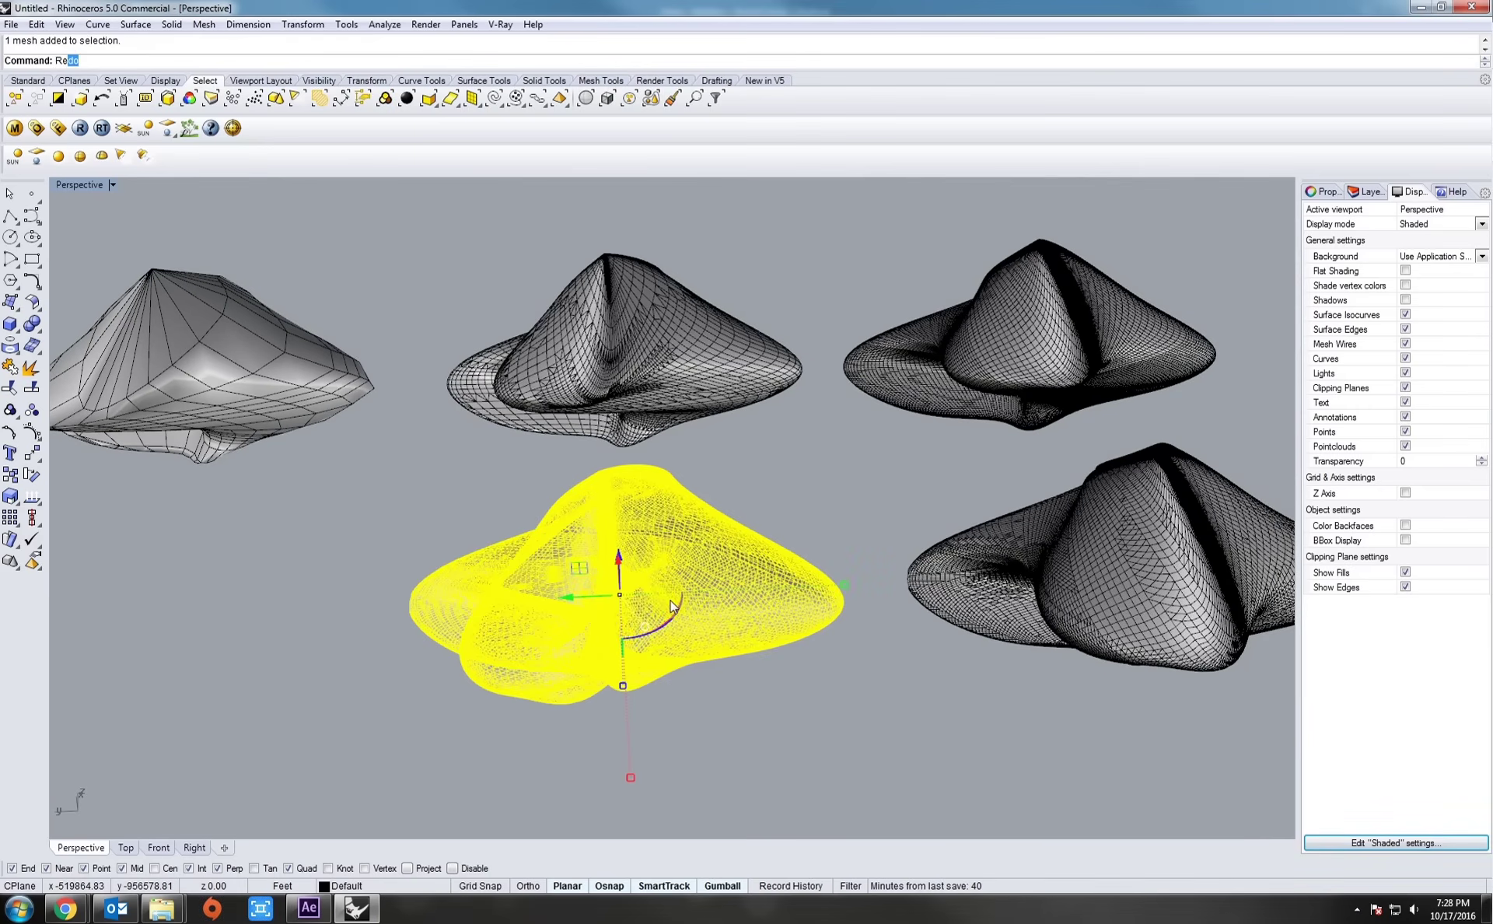
type("d")
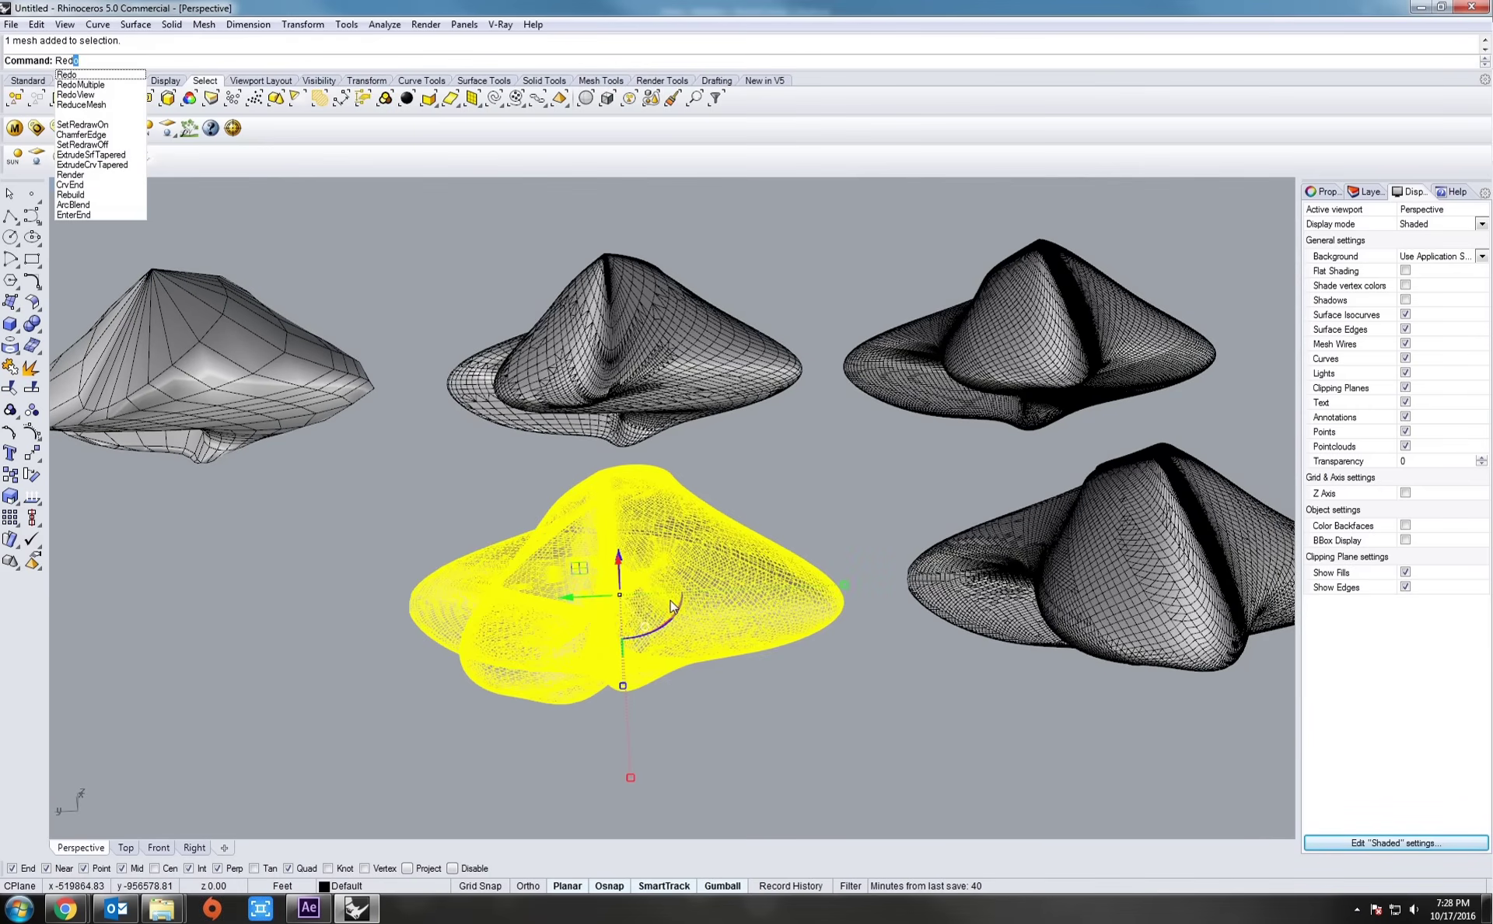
left_click(81, 105)
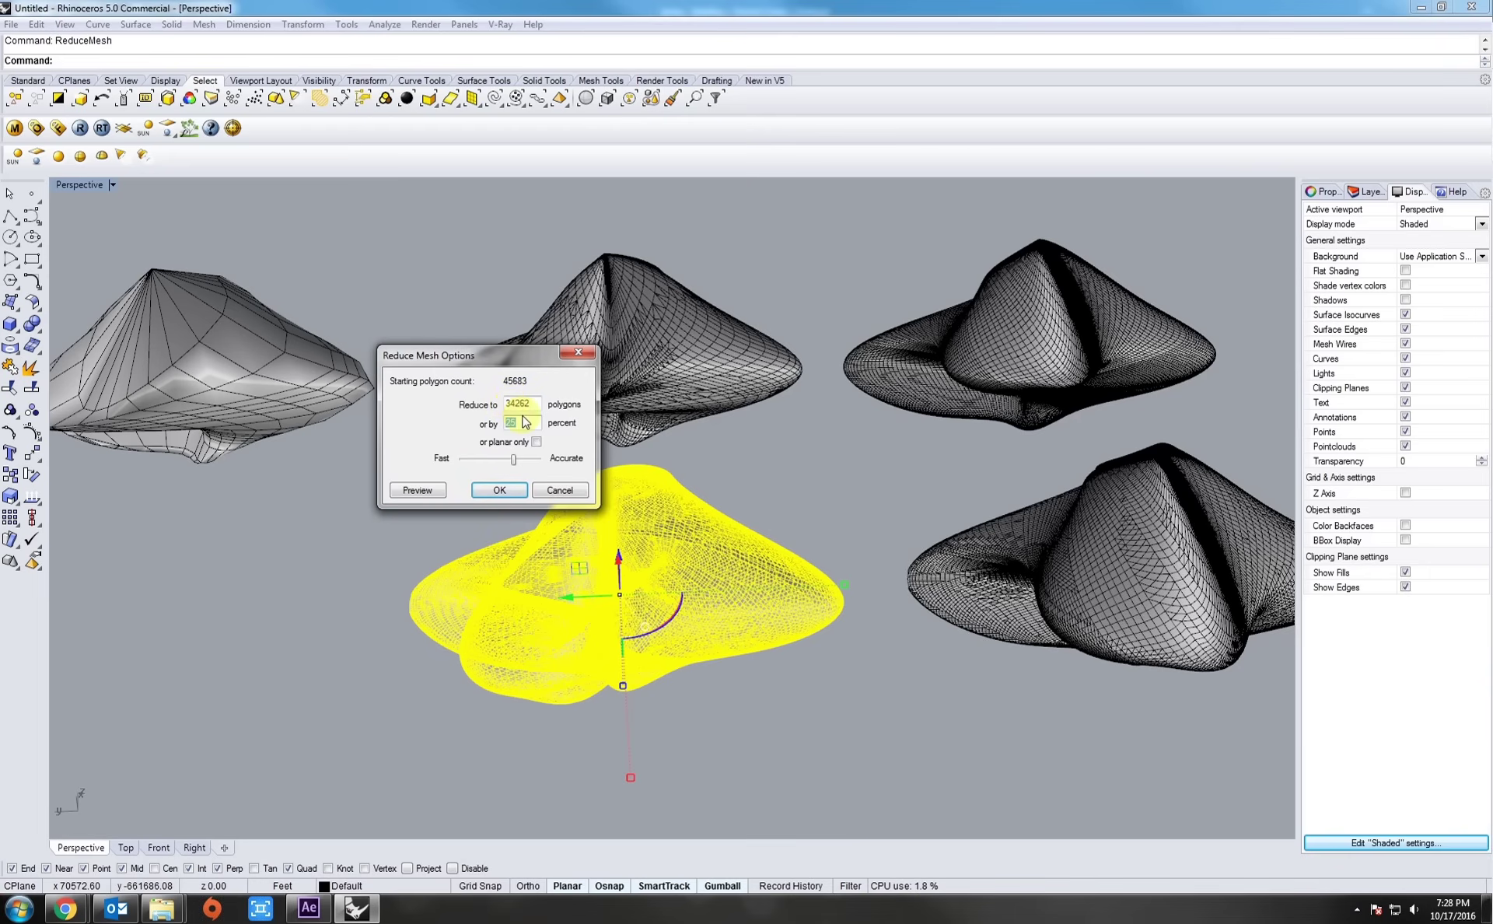
type("75")
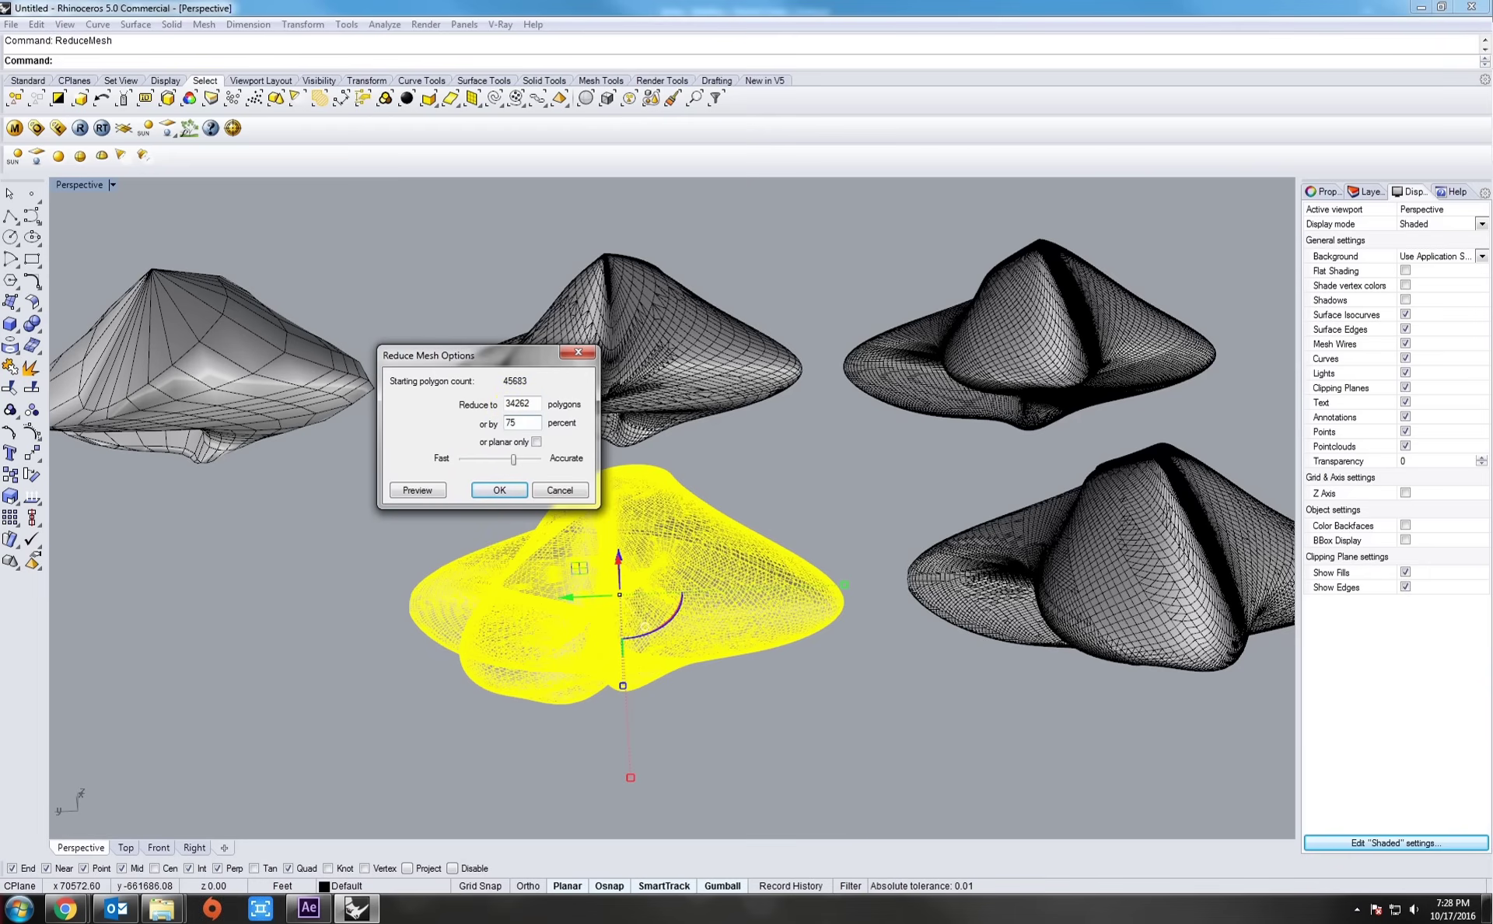
left_click(504, 490)
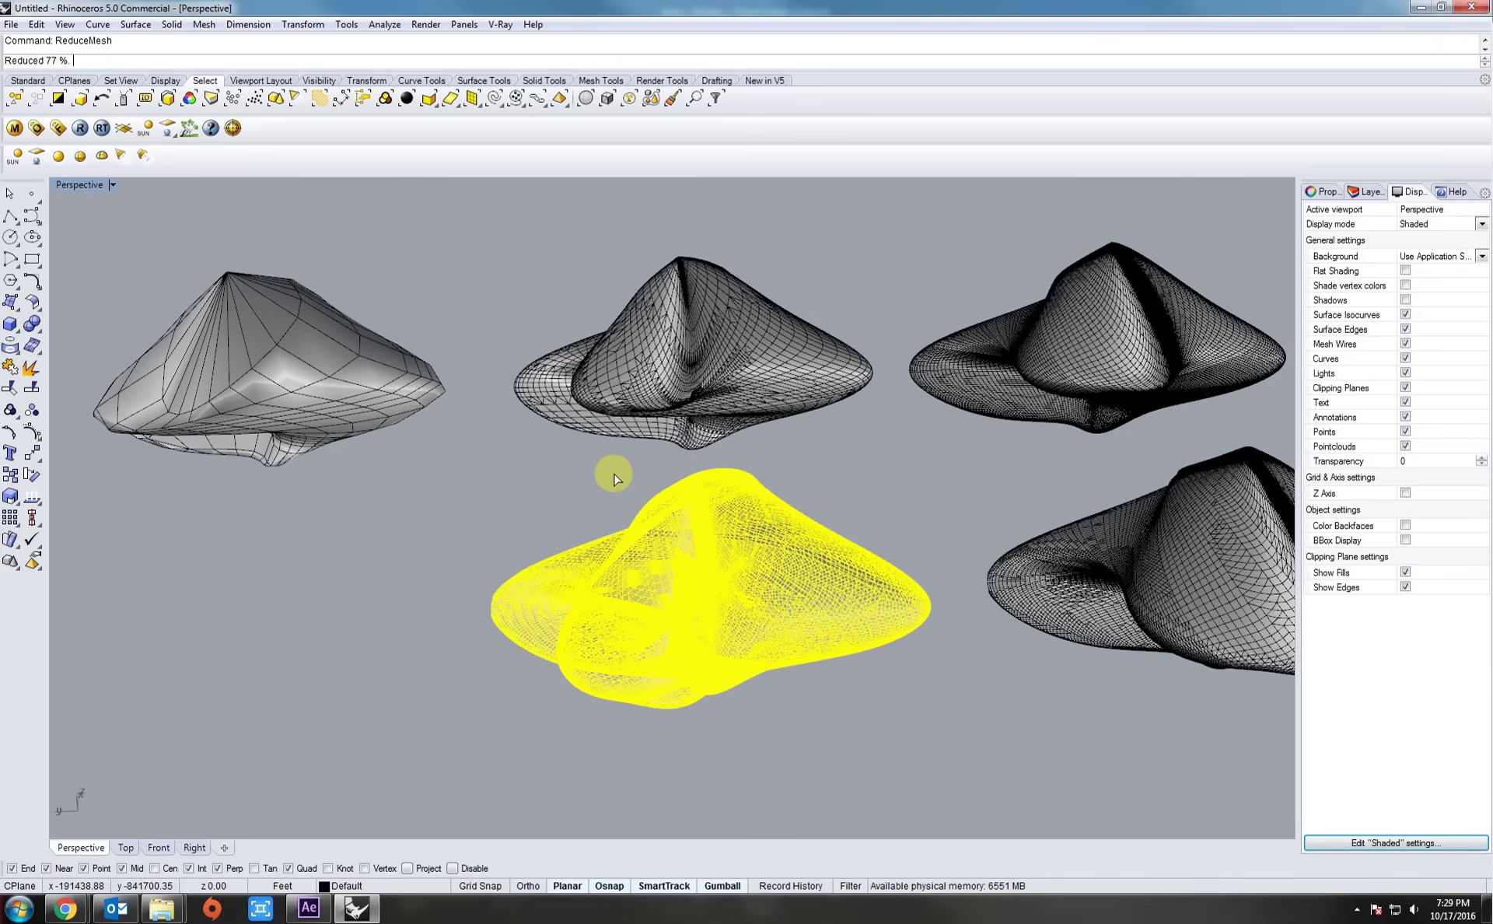
Step: Deselect the newly reduced mesh and examine its faces, sharp folds and jagged underside up close
right_click_drag(684, 597, 652, 565)
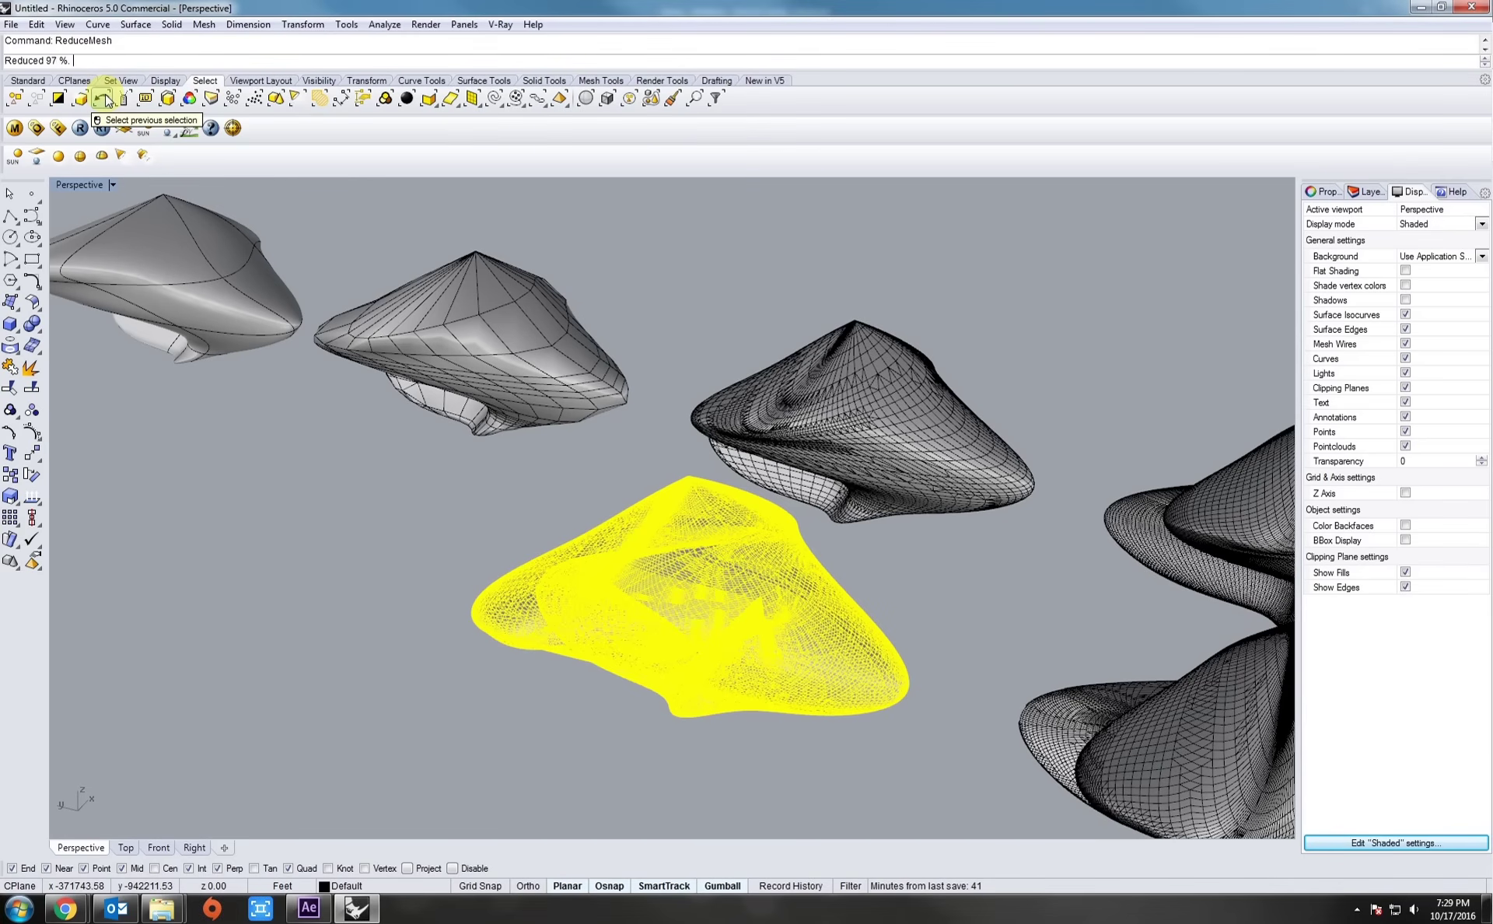
left_click(469, 685)
scroll(516, 653, "up", 5)
scroll(603, 576, "up", 2)
right_click_drag(602, 576, 505, 498)
right_click_drag(505, 497, 650, 539, "shift")
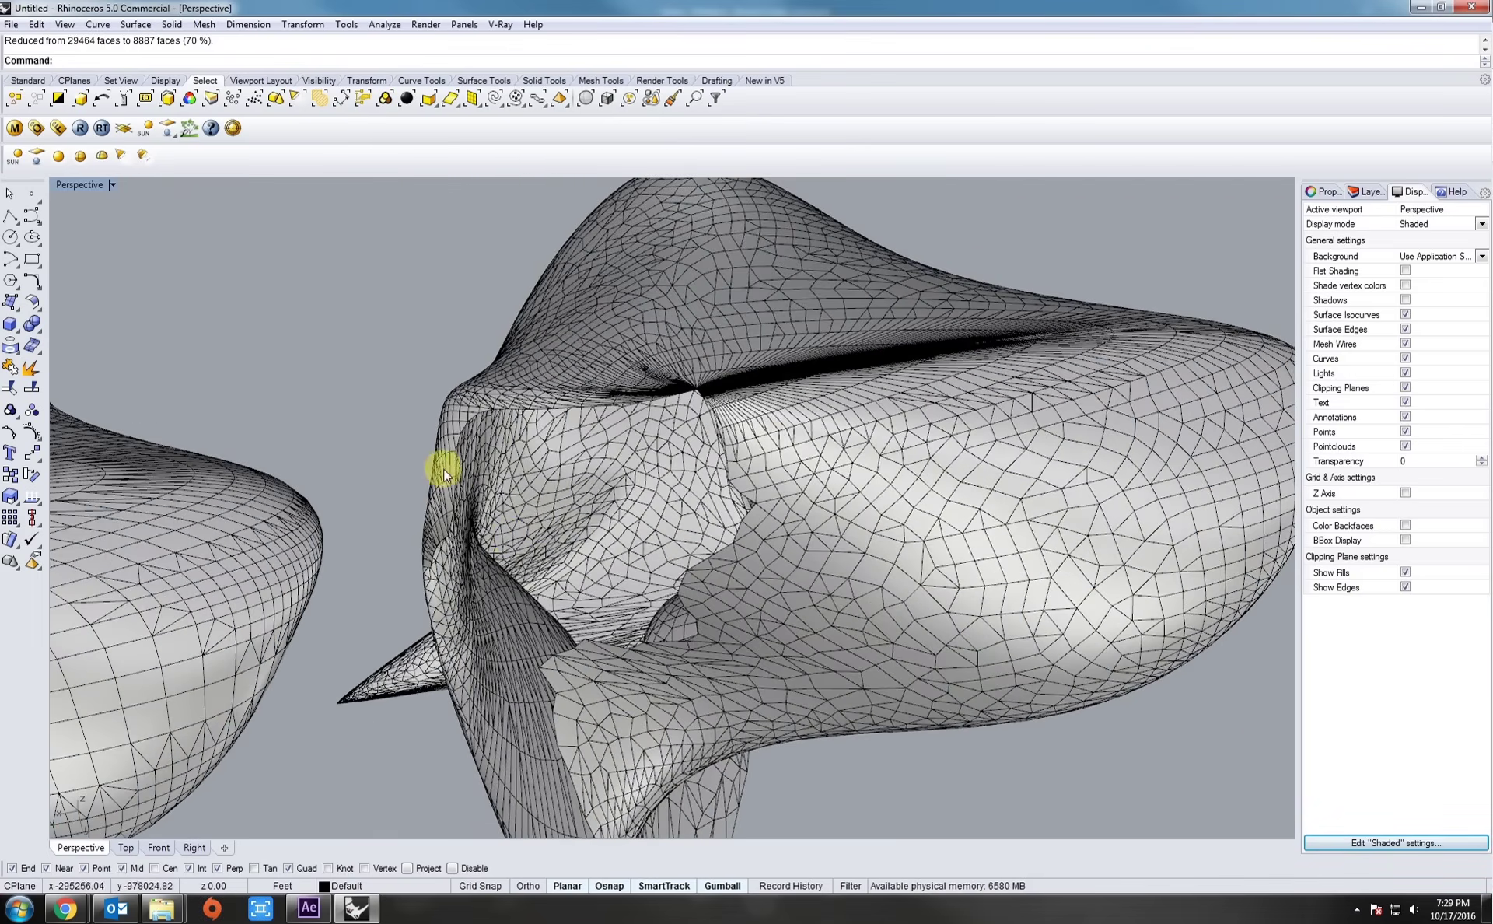
right_click_drag(440, 466, 604, 547)
Step: Duplicate the 75 percent reduced mesh and position the copy farther along the row, in front of the low-density mesh
left_click(604, 547)
scroll(700, 513, "down", 8)
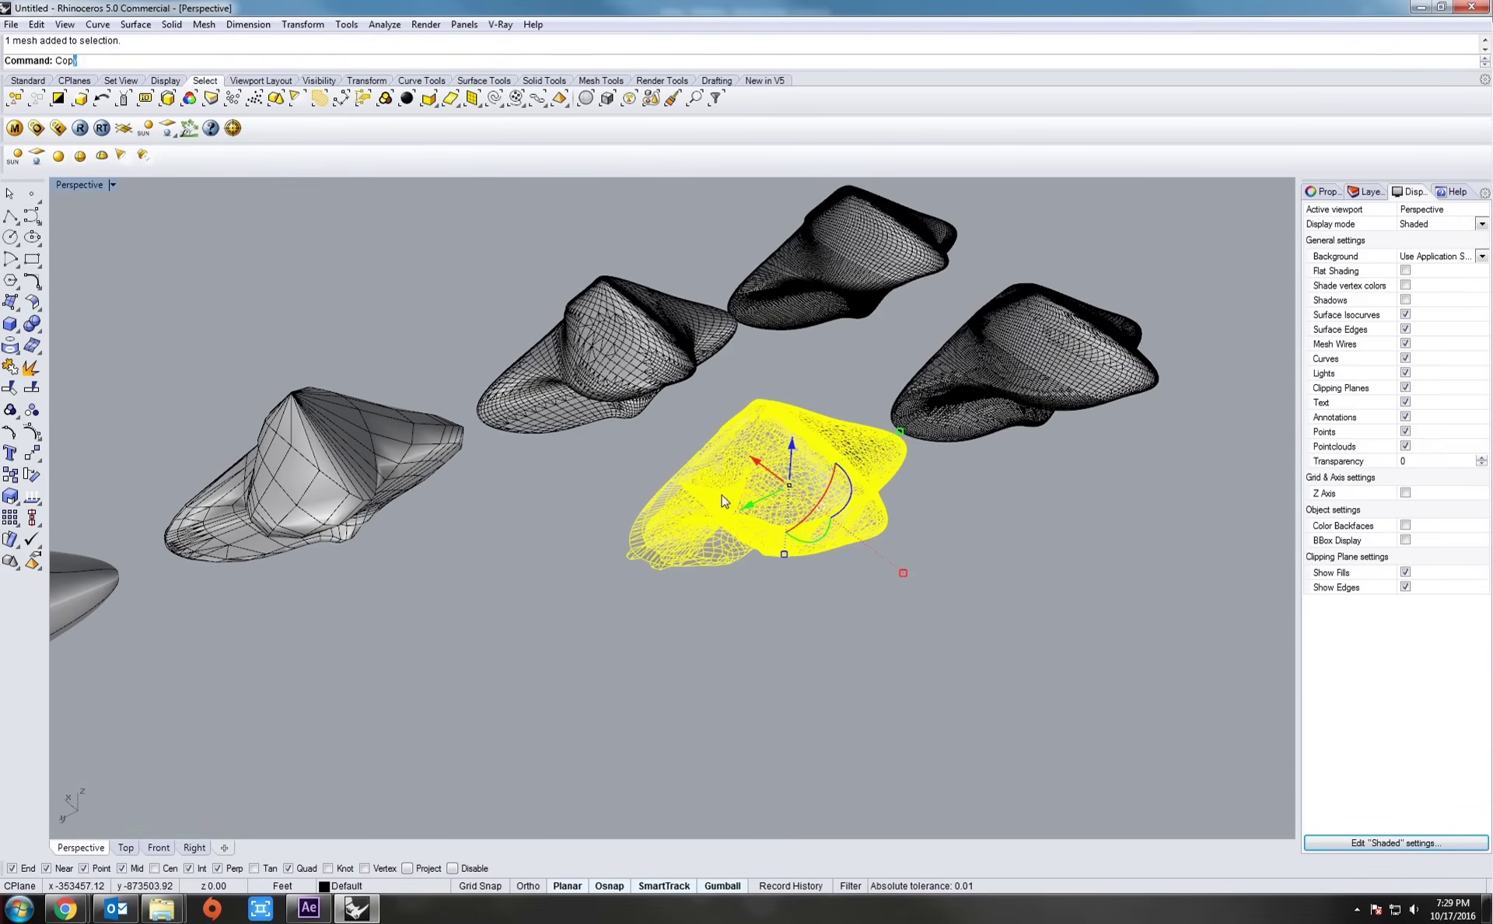
key("Return")
right_click_drag(728, 500, 797, 591)
left_click(829, 701)
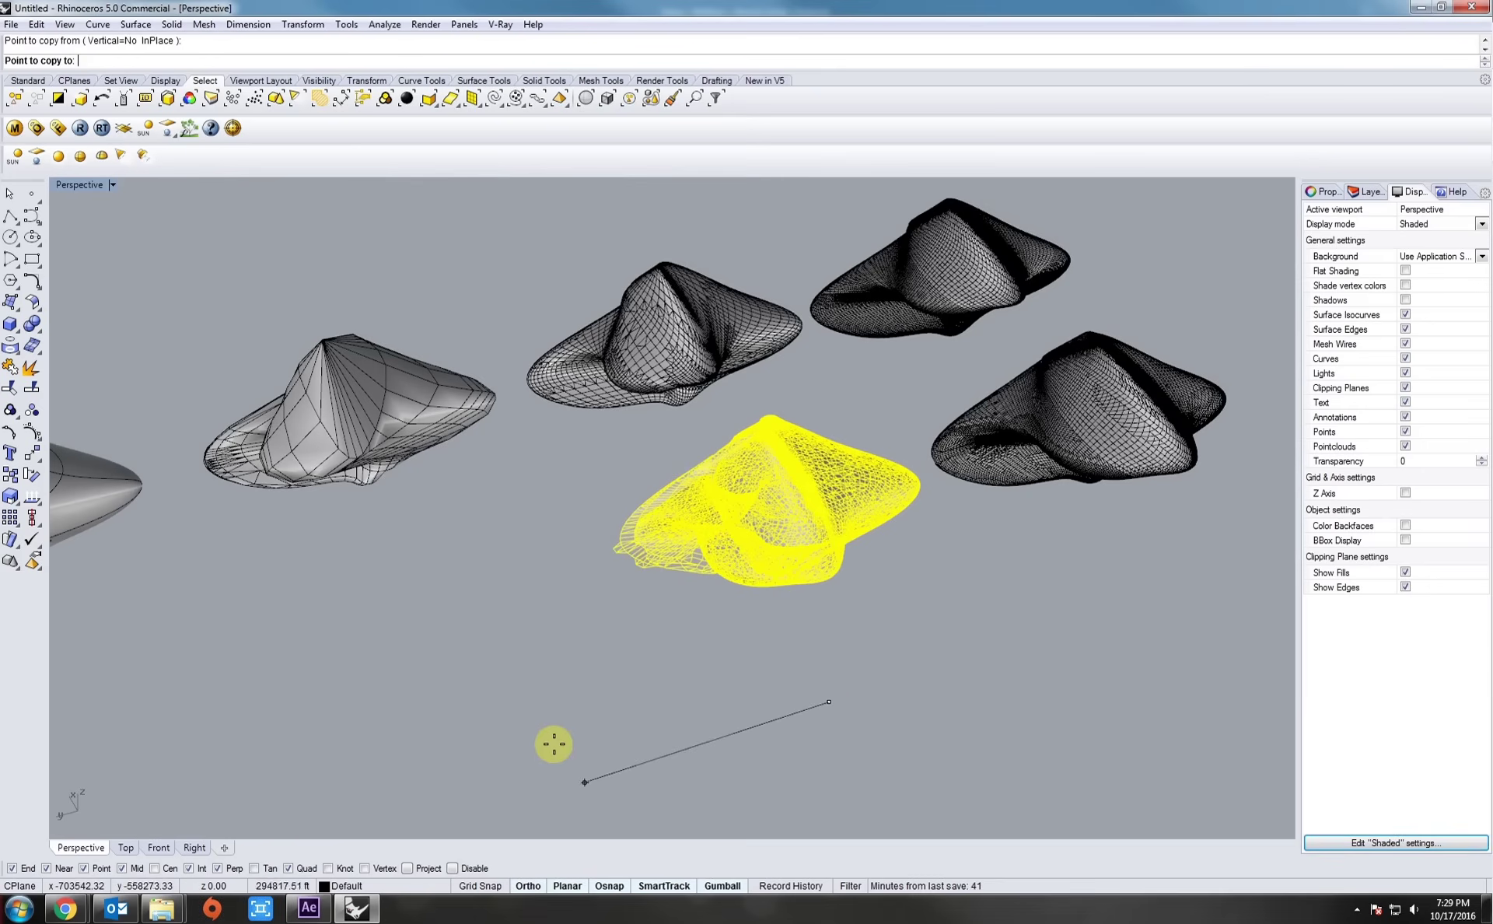
left_click(552, 745)
key("Return")
left_click(546, 614)
right_click_drag(587, 615, 664, 576, "shift")
left_click_drag(597, 584, 482, 608)
right_click_drag(499, 631, 666, 581, "shift")
key("Escape")
Step: Reduce the polygon count of the newest copy by 90 percent with ReduceMesh
scroll(542, 567, "up", 5)
left_click(743, 572)
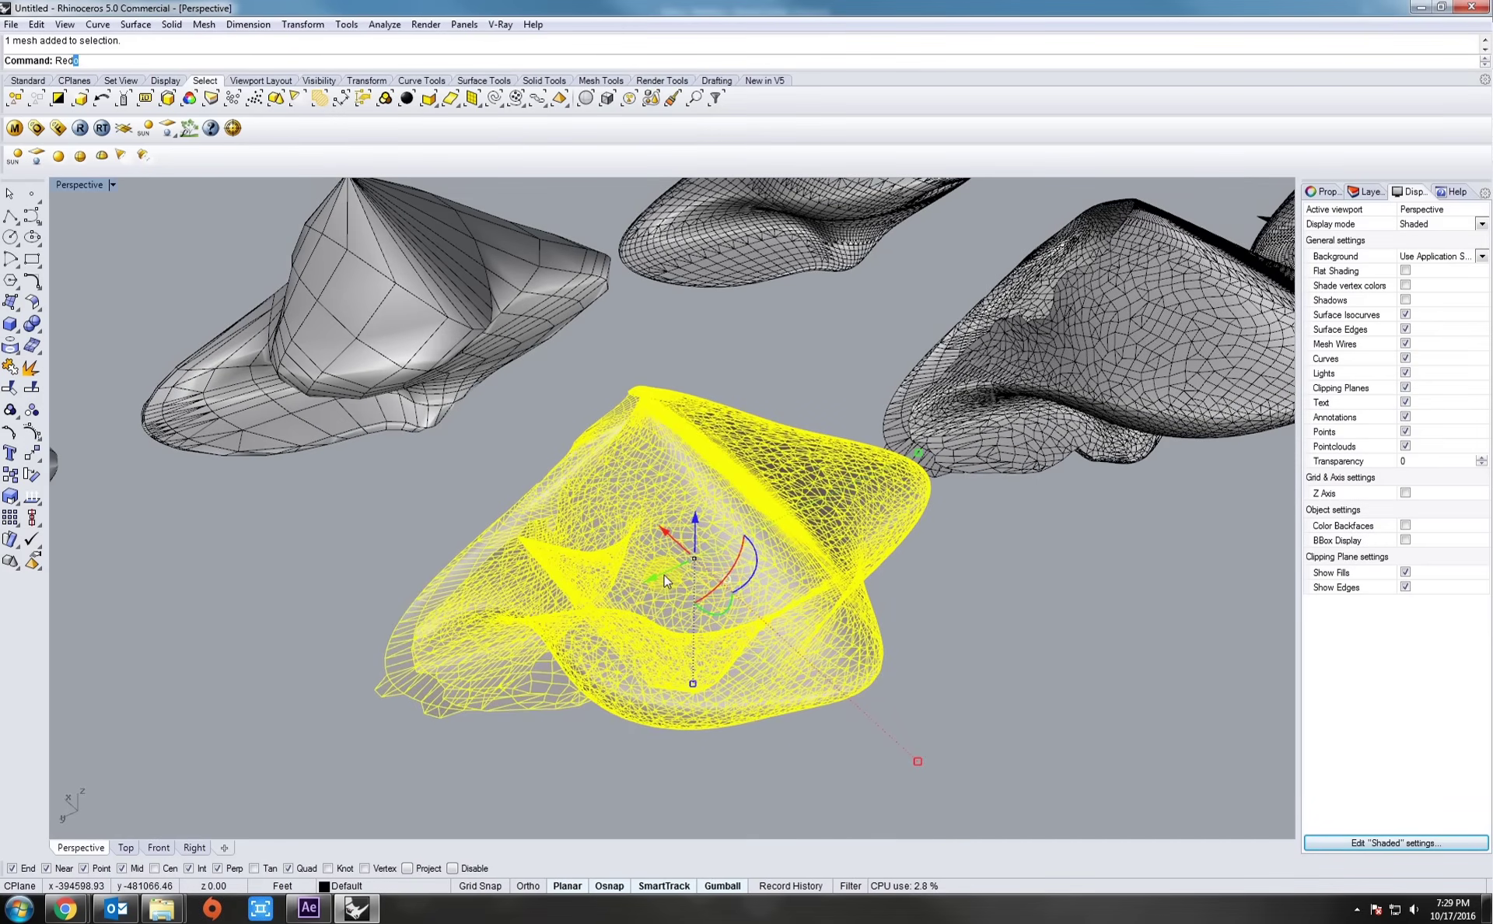
type("uce")
key("Return")
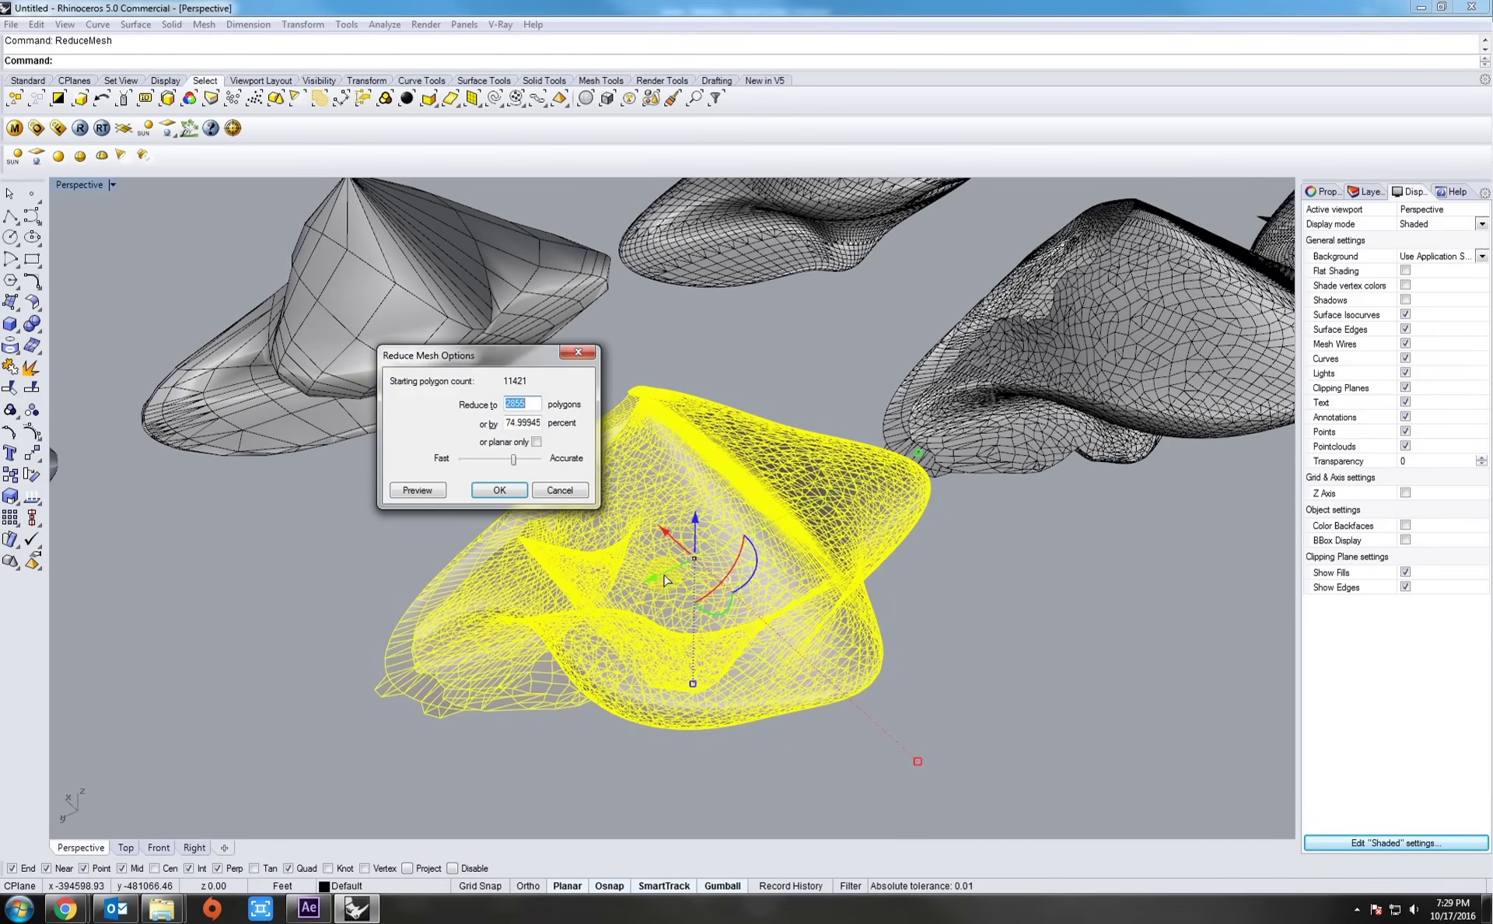
double_click(512, 422)
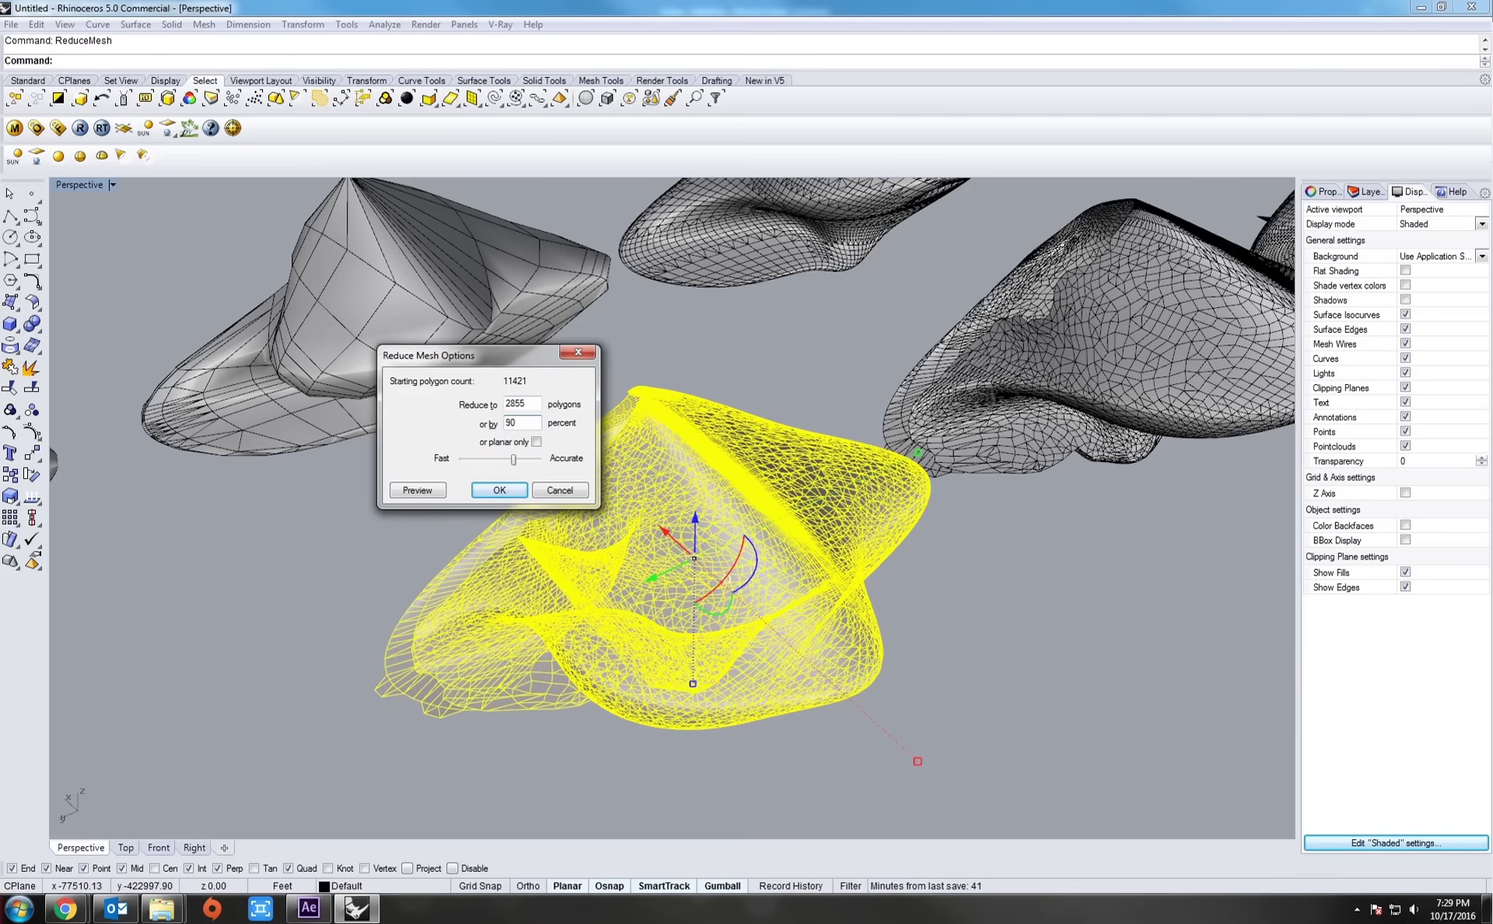
key("Return")
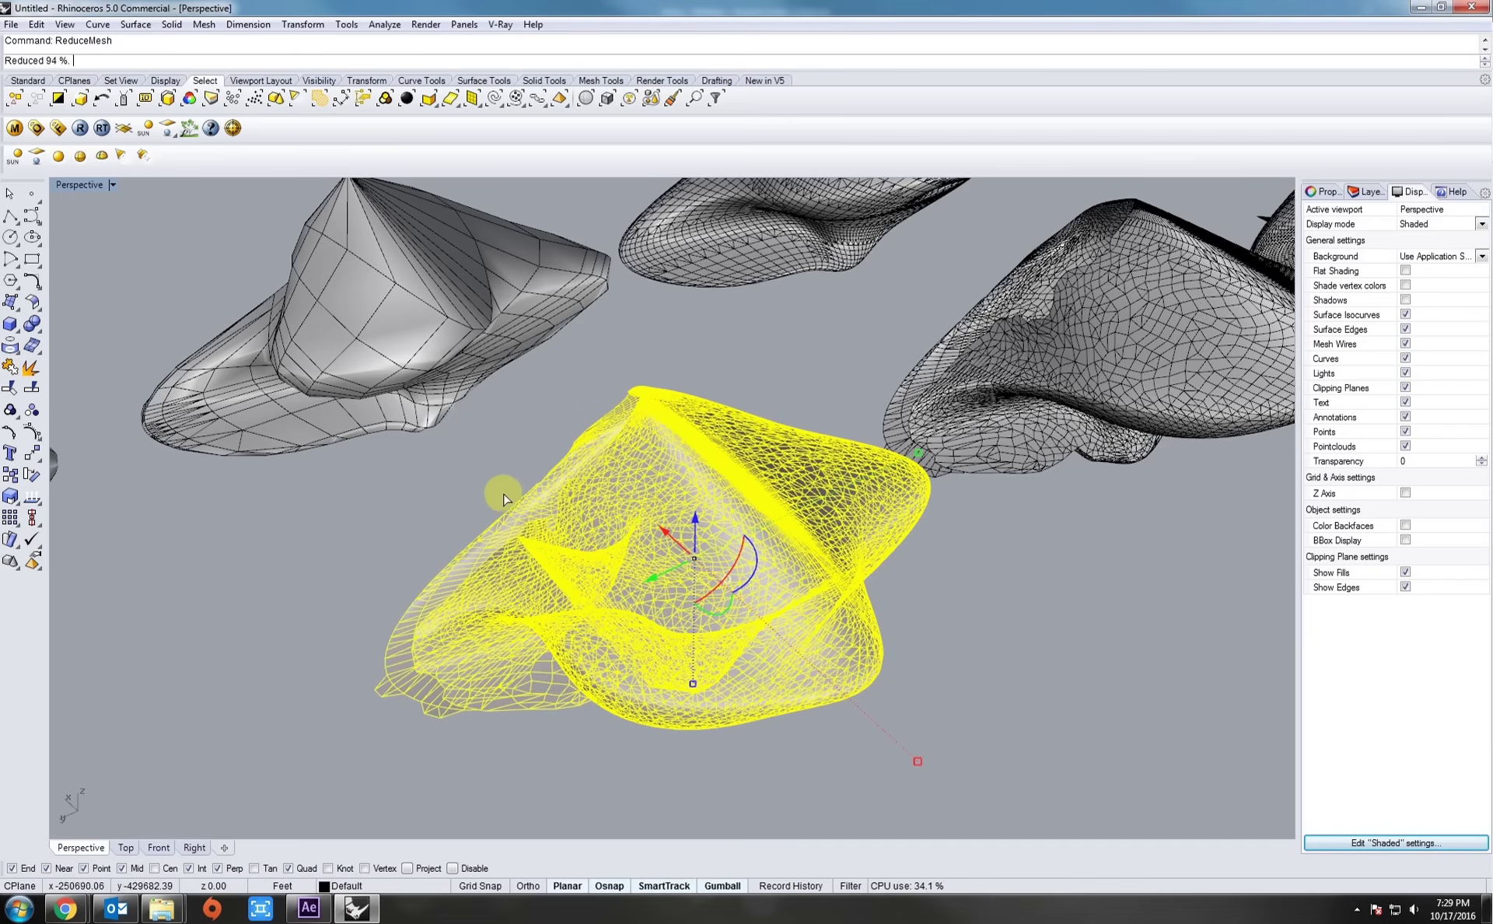
Step: Move the 90 percent reduced mesh along the row toward the smooth original surface and deselect it
right_click_drag(465, 535, 721, 608)
scroll(721, 608, "down", 3)
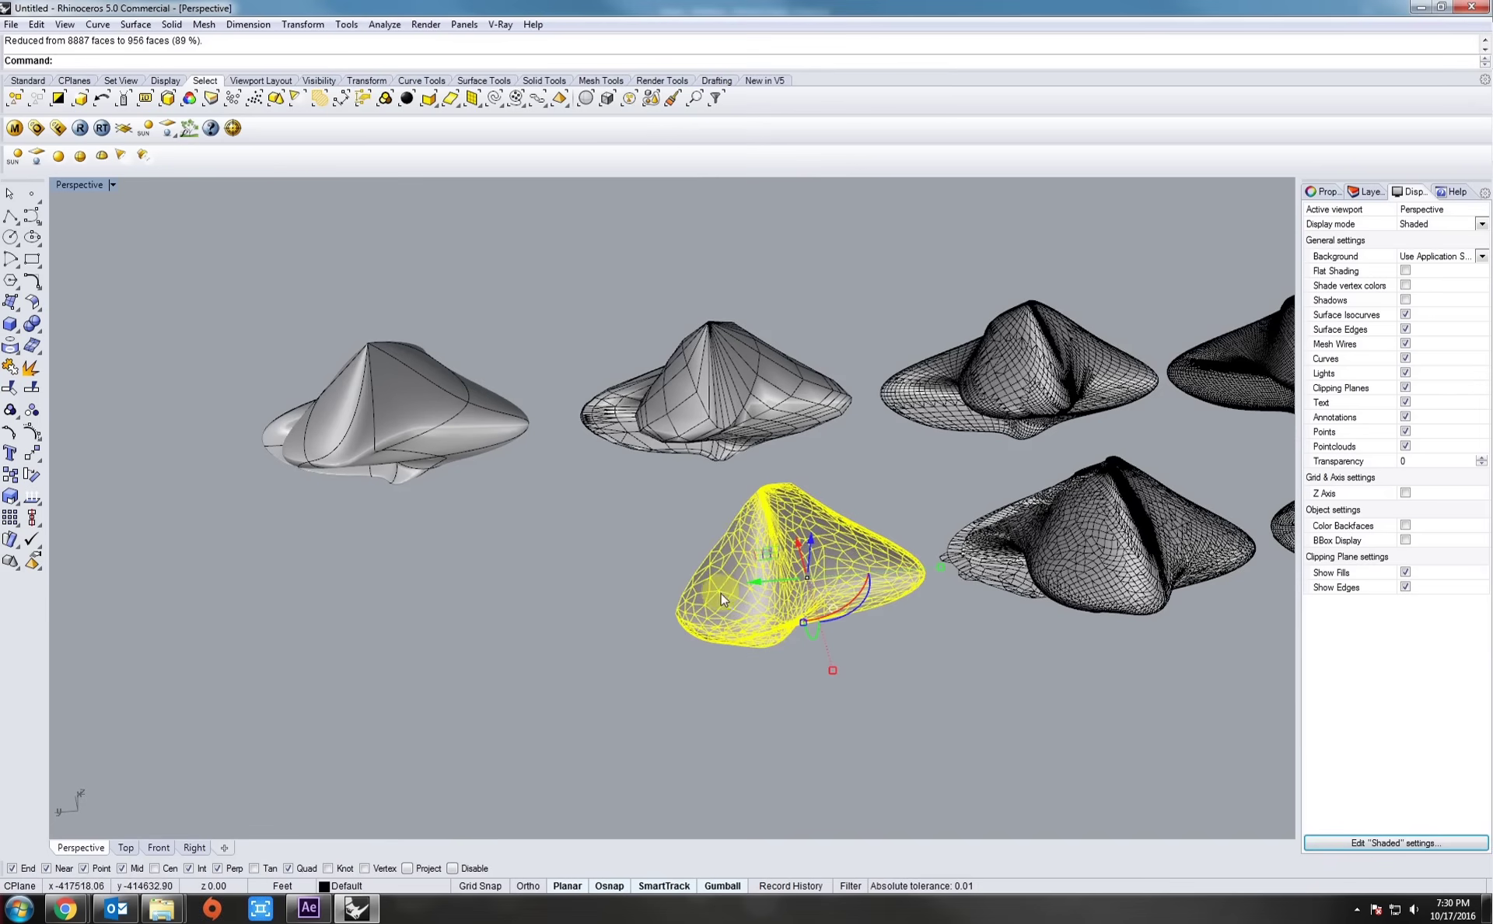
left_click_drag(737, 598, 478, 627)
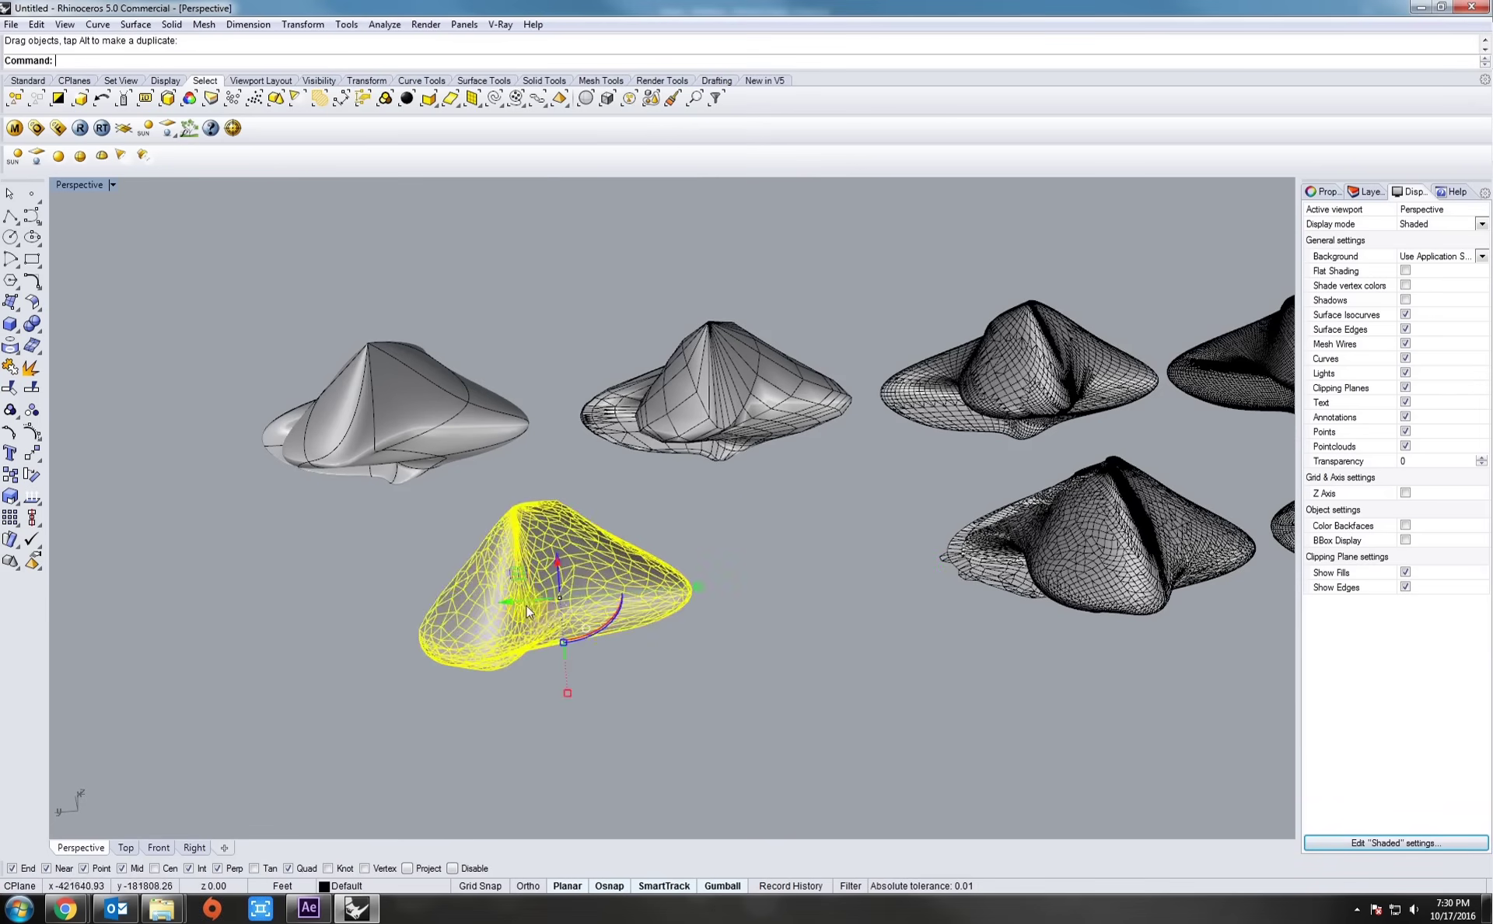
key("Escape")
Step: Compare the coarsest reduced mesh with the smooth original surface, selecting each and viewing them from several angles
right_click_drag(525, 605, 722, 558)
scroll(670, 629, "up", 9)
right_click_drag(673, 652, 401, 589)
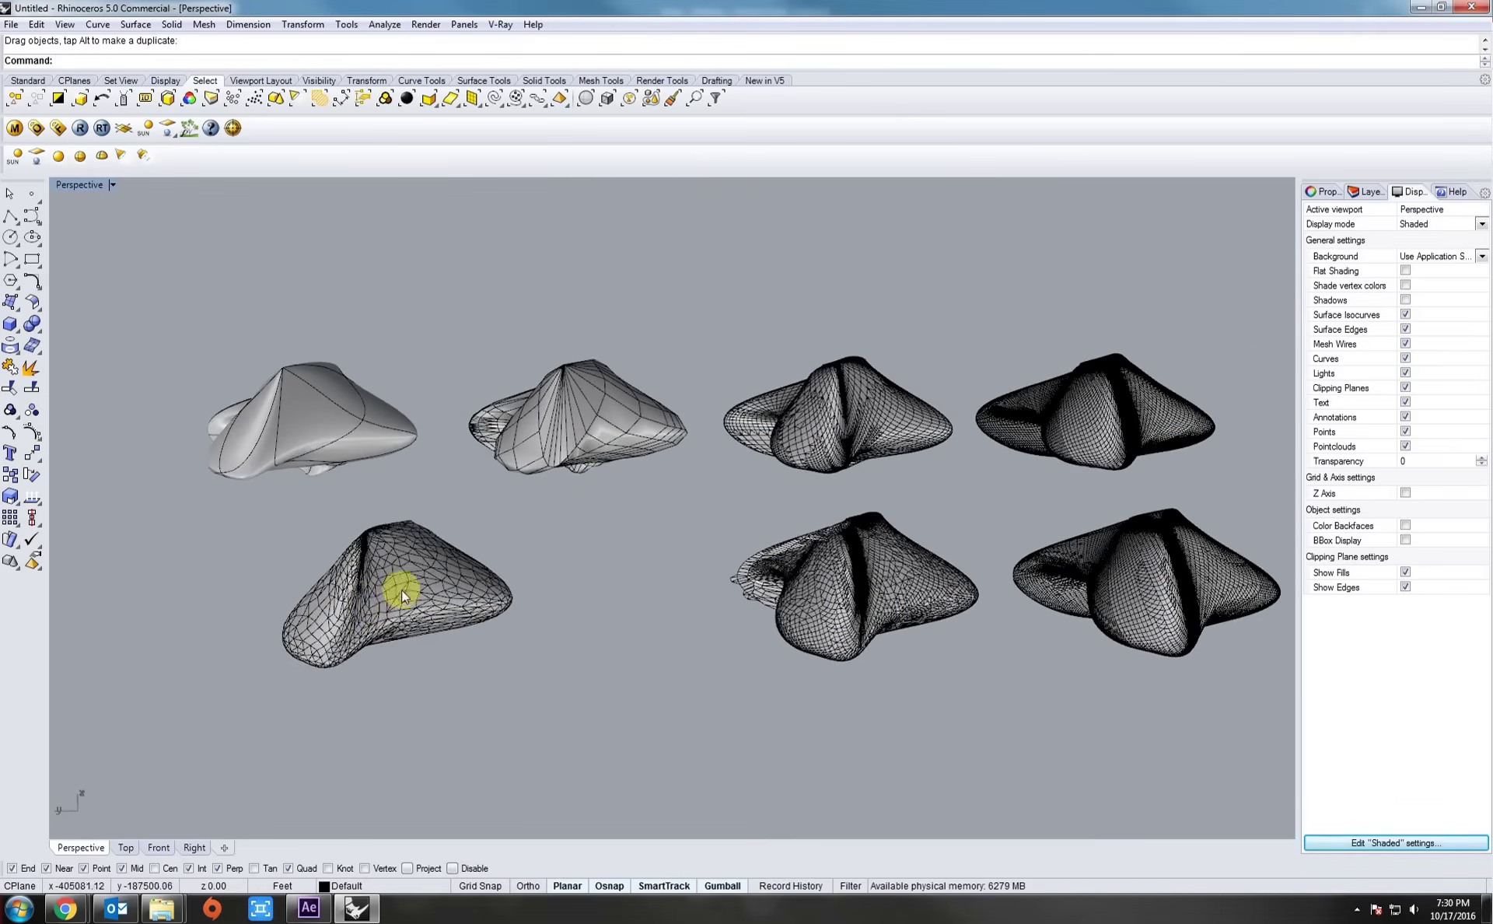
left_click(395, 587)
scroll(390, 586, "up", 5)
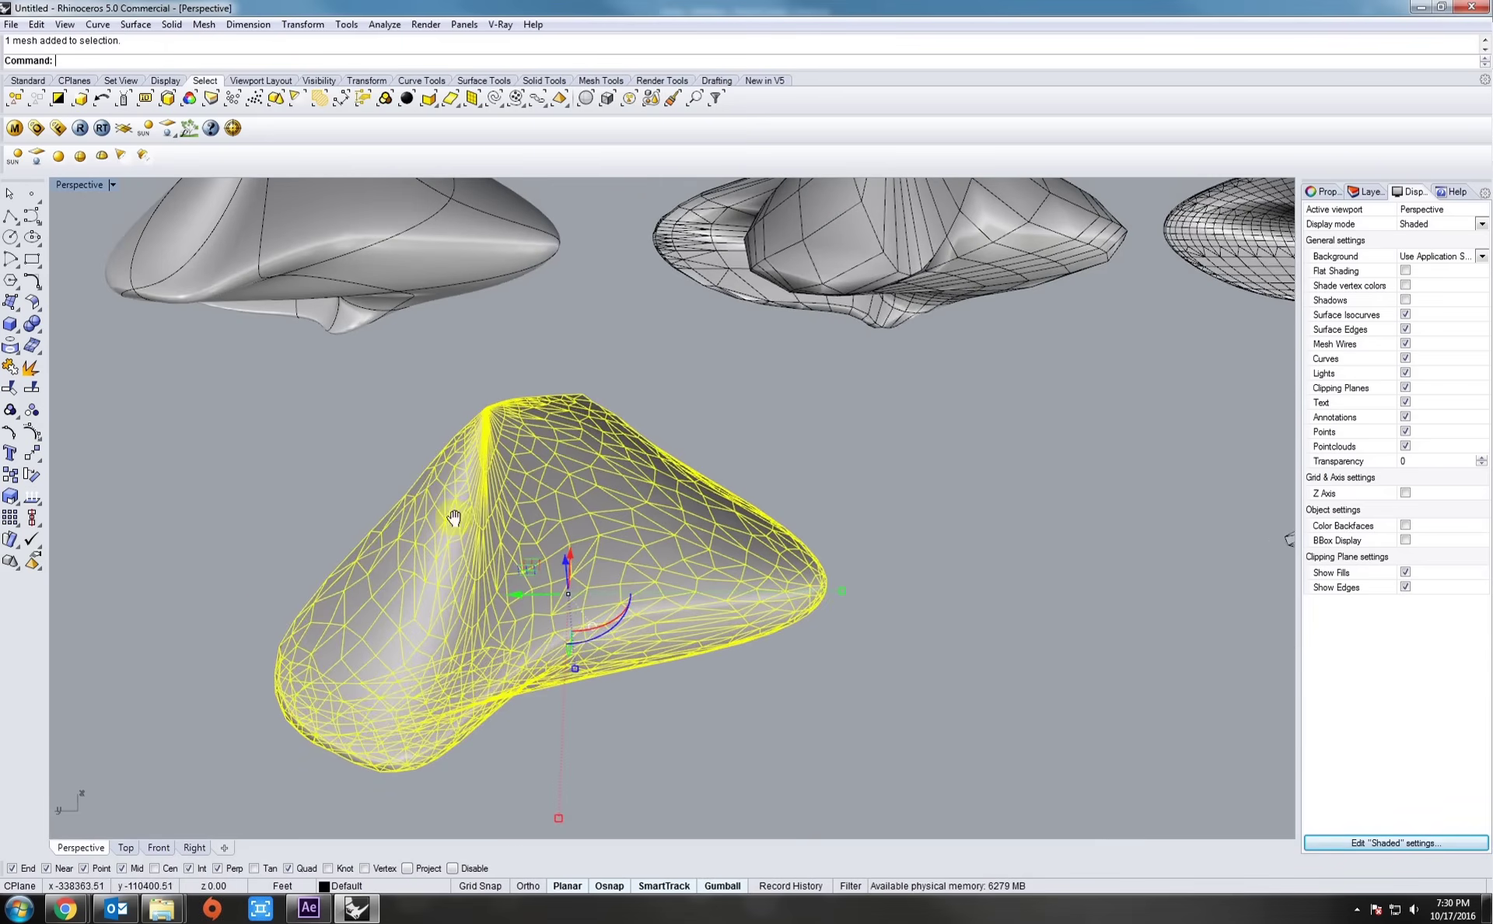
right_click_drag(381, 332, 443, 424, "shift")
left_click(444, 424)
right_click_drag(461, 507, 675, 542)
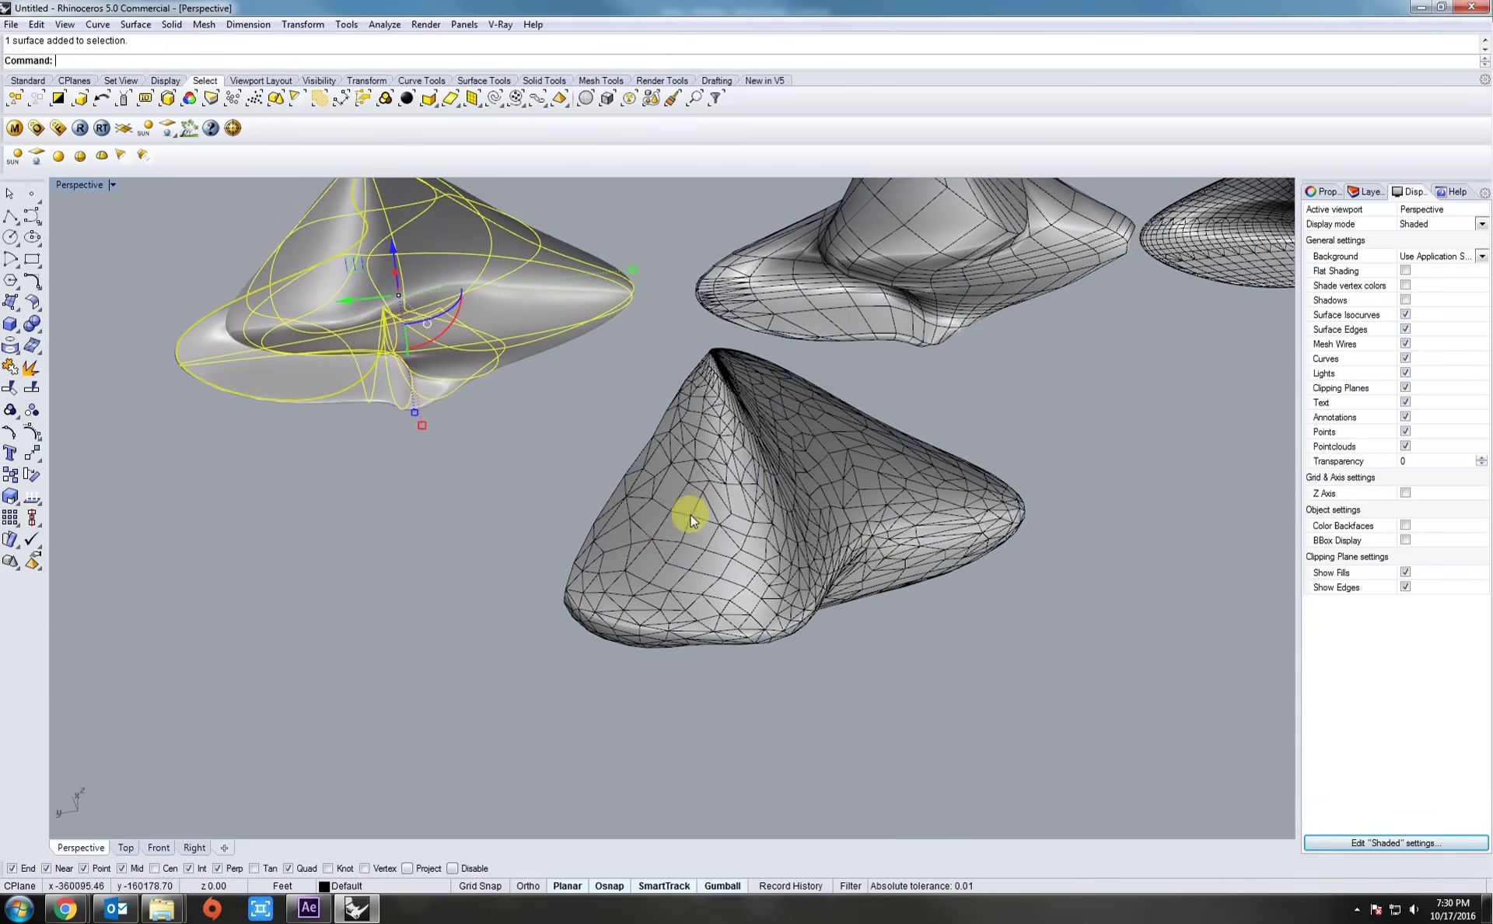
right_click_drag(447, 280, 534, 403, "shift")
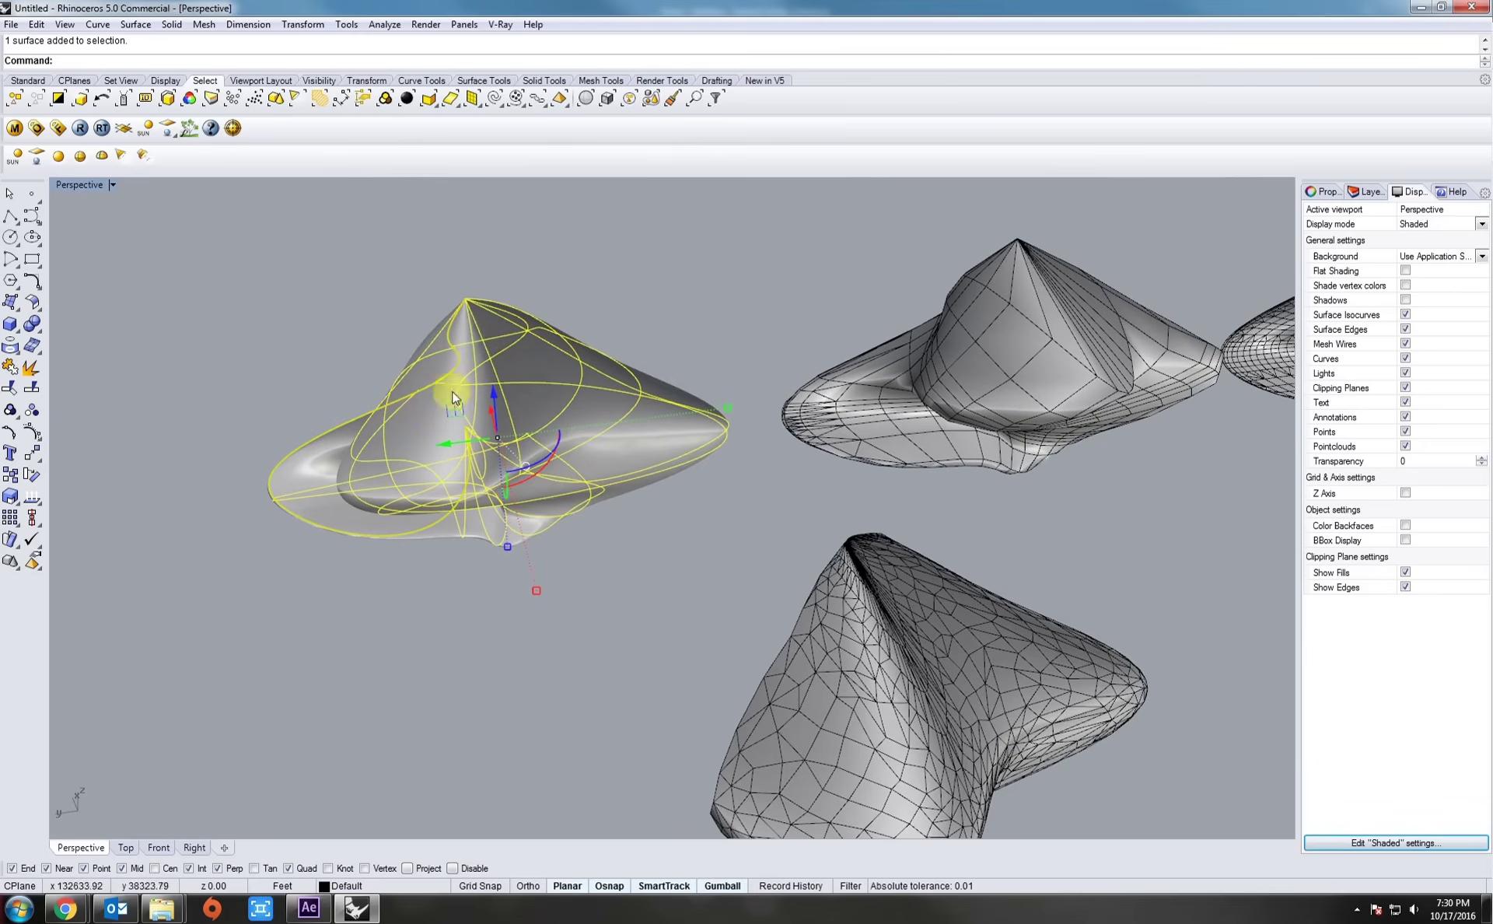
right_click_drag(773, 705, 647, 561, "shift")
Step: Convert the 90 percent reduced mesh into a NURBS polysurface and move the result beside the mesh
left_click(767, 686)
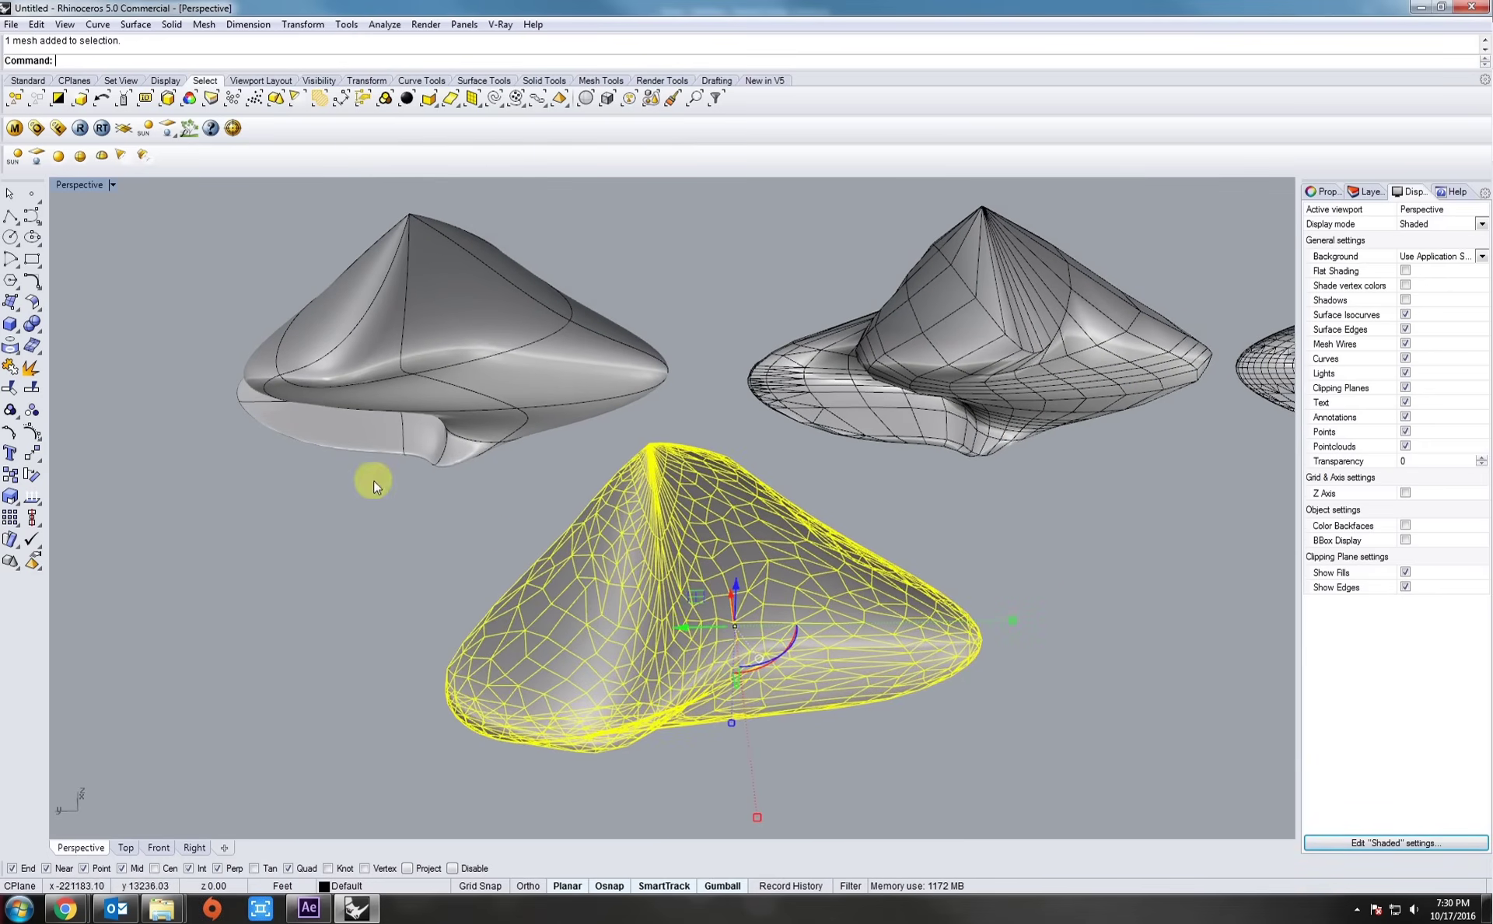
left_click(32, 346)
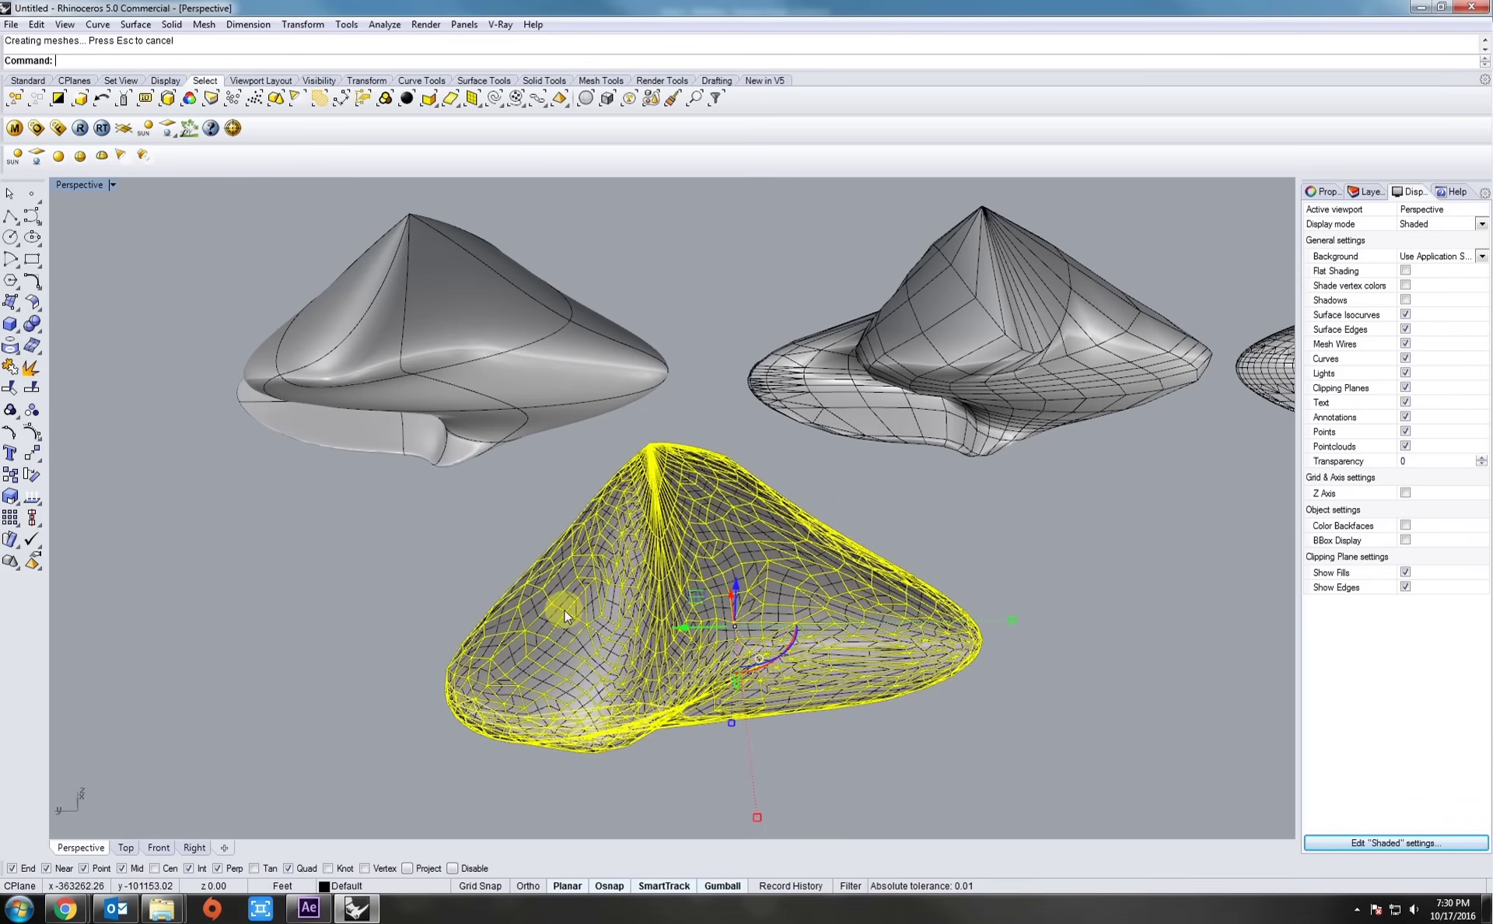
left_click_drag(565, 611, 242, 645)
Step: Explode the converted polysurface into separate surfaces
right_click_drag(474, 622, 494, 566, "shift")
scroll(500, 481, "up", 6)
right_click_drag(500, 481, 583, 504, "shift")
left_click(583, 503)
middle_click(580, 496)
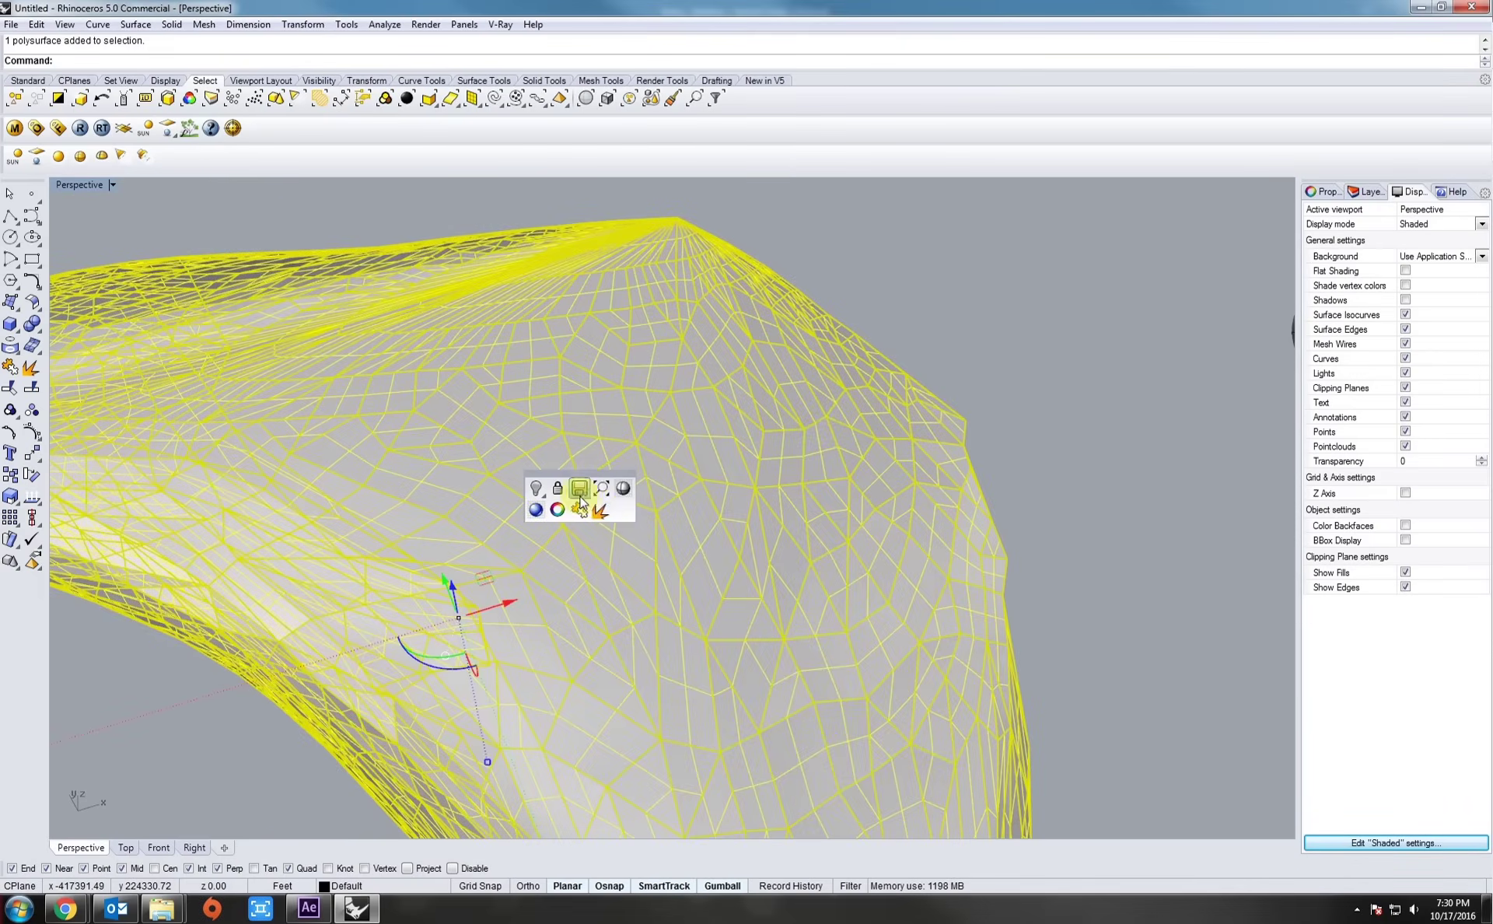
left_click(601, 510)
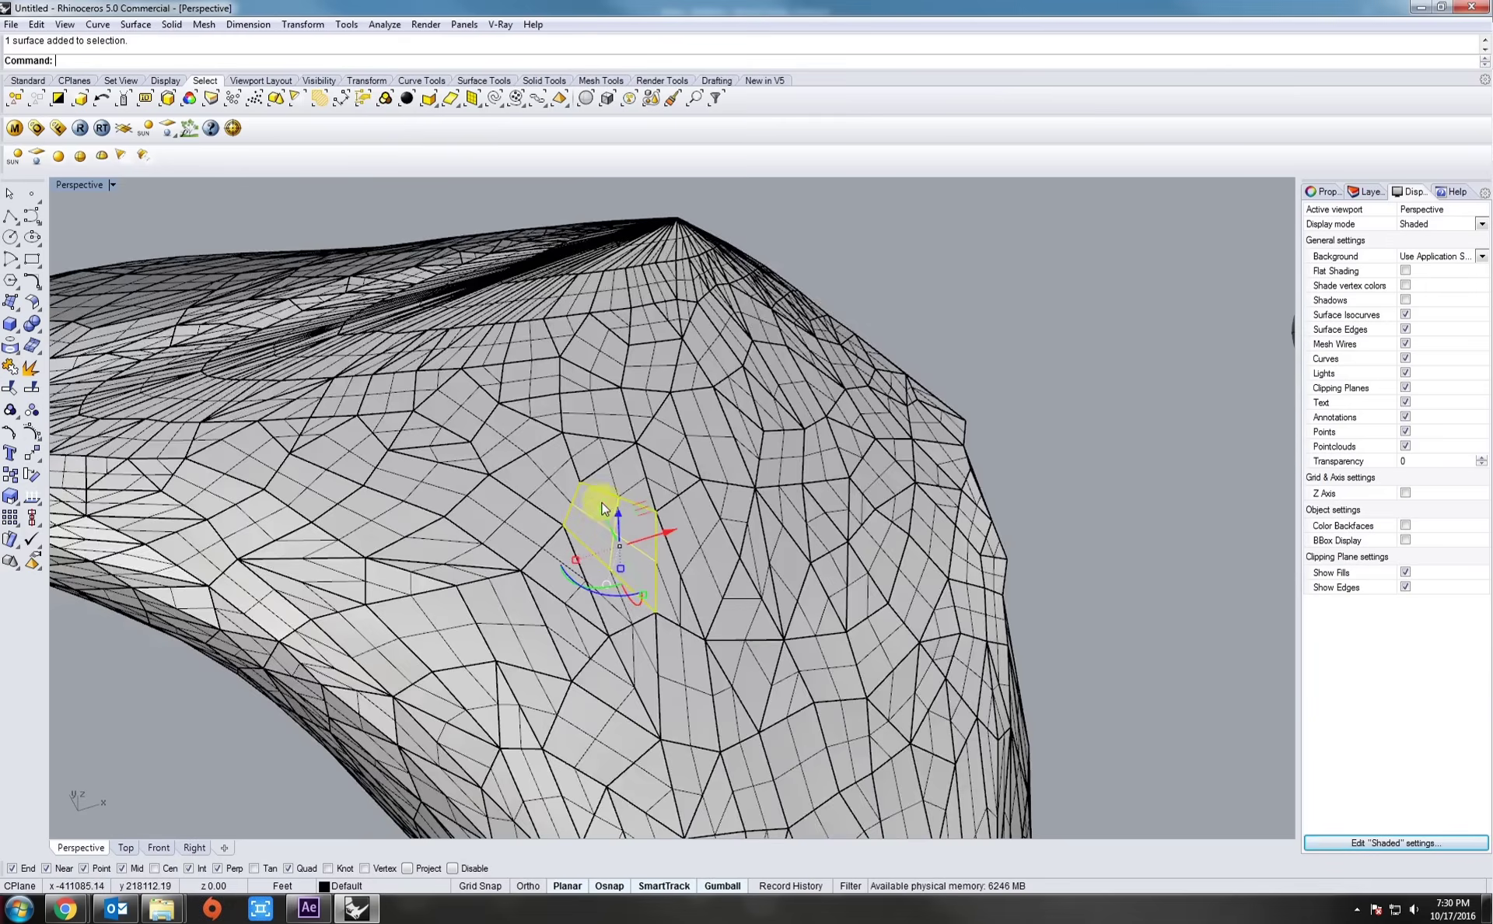
Step: Lift two neighbouring faces of the exploded model straight up, clear of the rest, and deselect them
scroll(596, 511, "up", 3)
left_click_drag(611, 518, 653, 220)
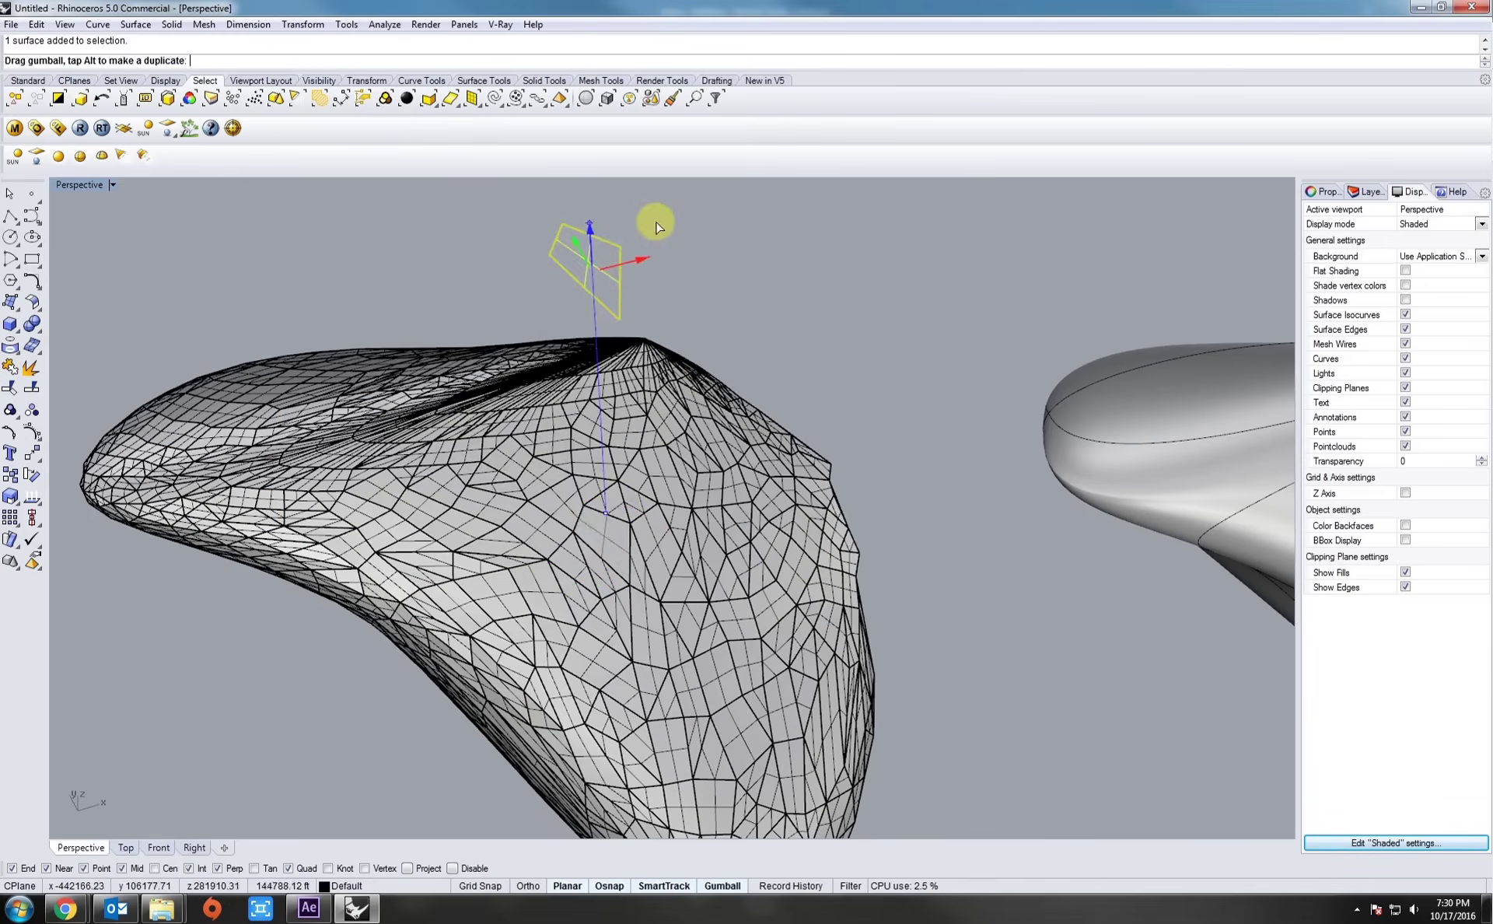
right_click_drag(654, 534, 609, 430)
left_click_drag(583, 395, 660, 344)
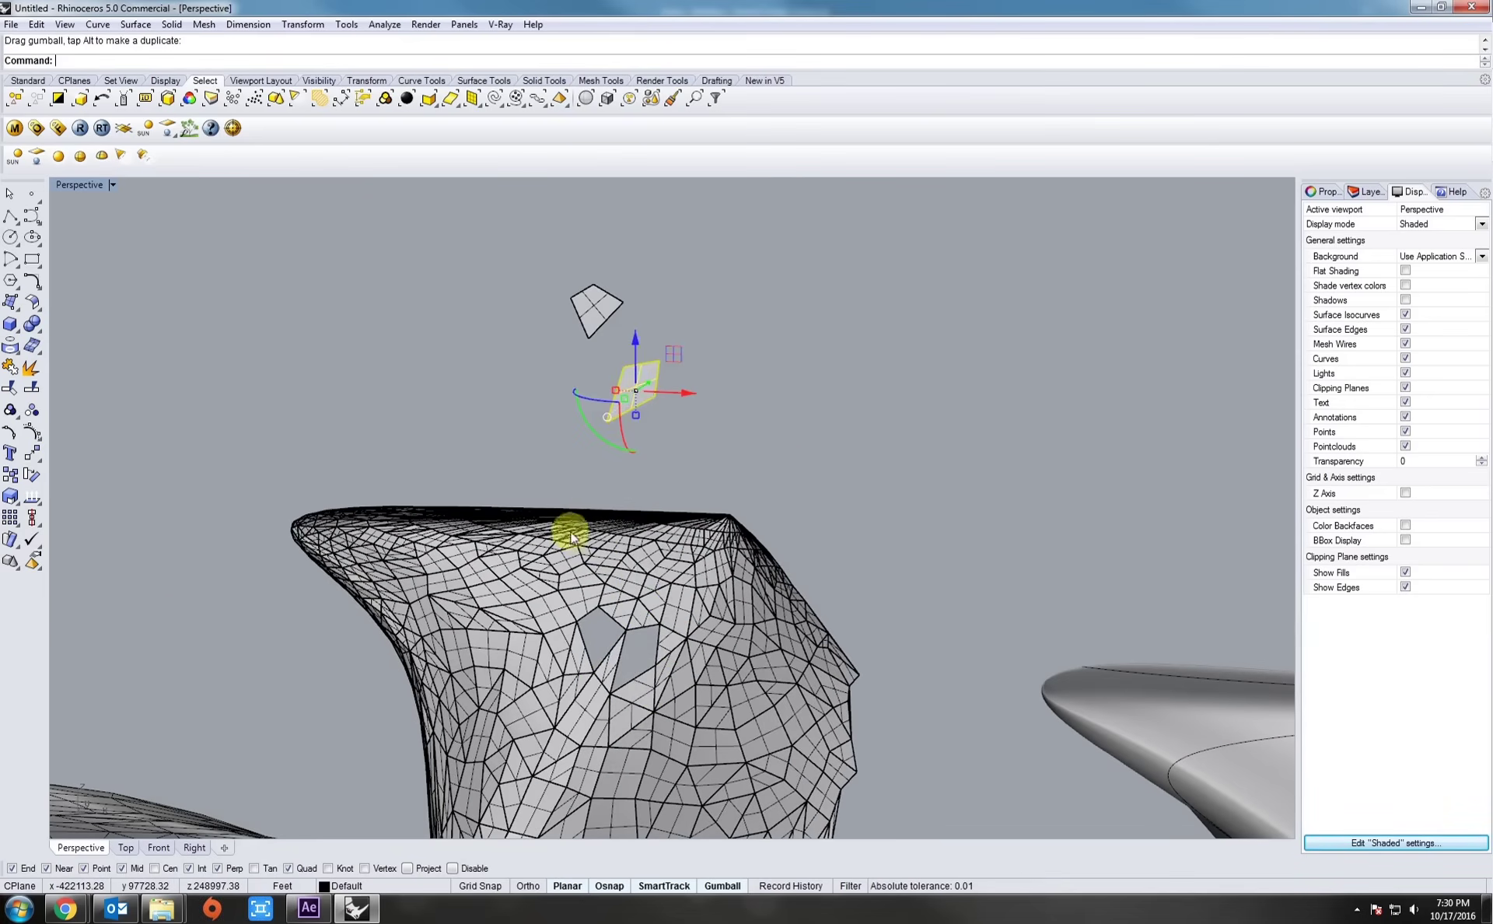
left_click(657, 675)
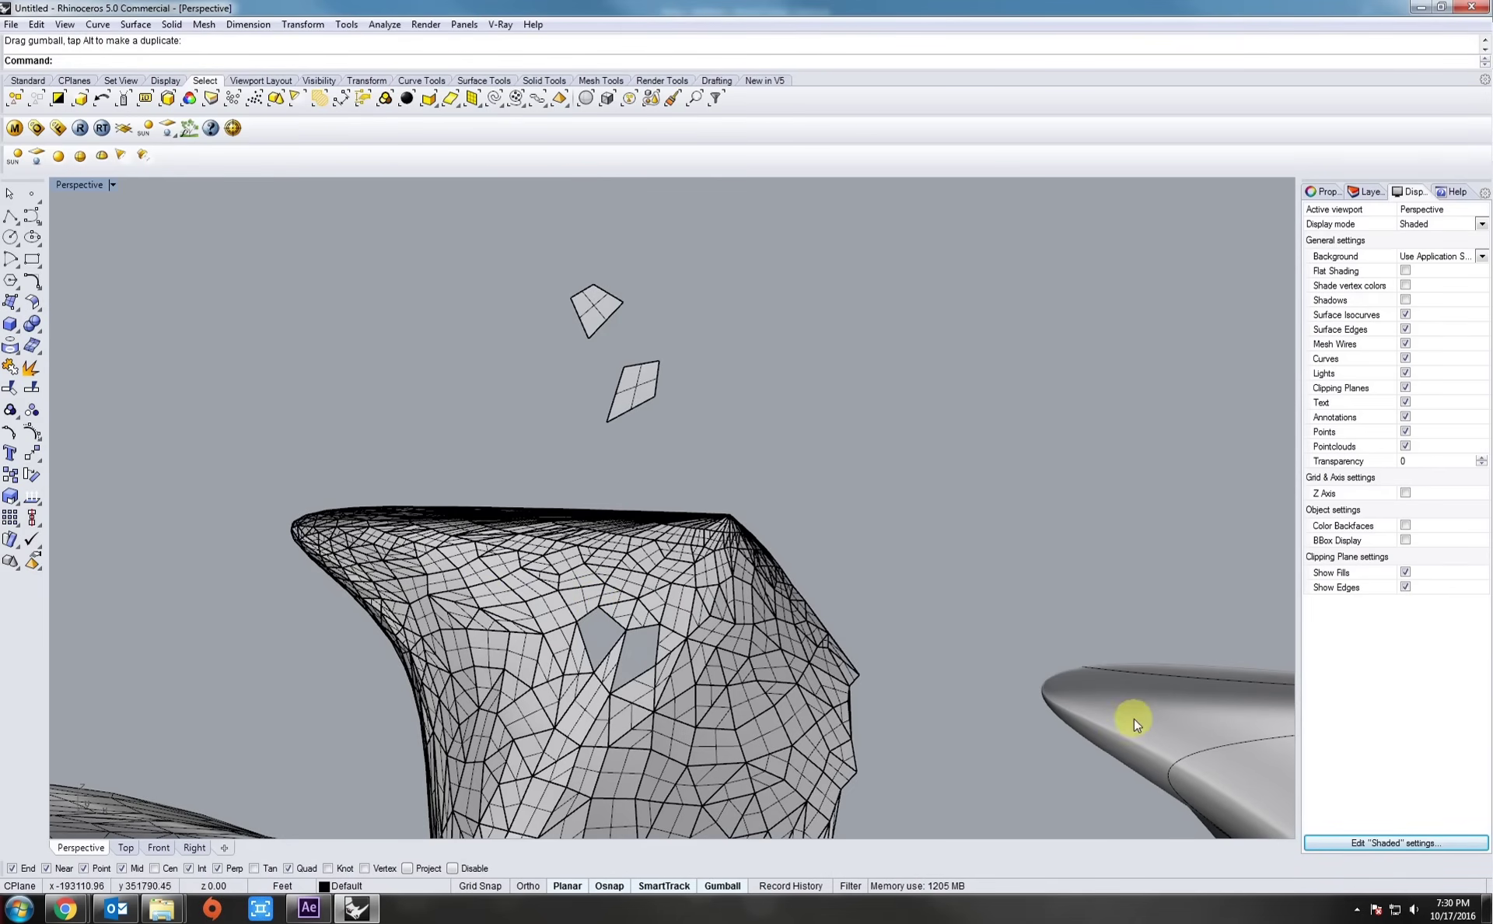
Step: Examine the whole row of meshes and reduced copies, and compare them with the smooth surface and exploded model
mouse_move(1146, 710)
right_mouse_down()
mouse_move(883, 636)
mouse_move(627, 500)
mouse_move(676, 559)
mouse_move(690, 625)
mouse_move(687, 606)
mouse_move(521, 623)
mouse_move(676, 640)
mouse_move(427, 651)
mouse_move(620, 669)
mouse_move(523, 593)
mouse_move(357, 607)
mouse_move(573, 530)
mouse_move(600, 406)
mouse_move(514, 495)
right_mouse_up()
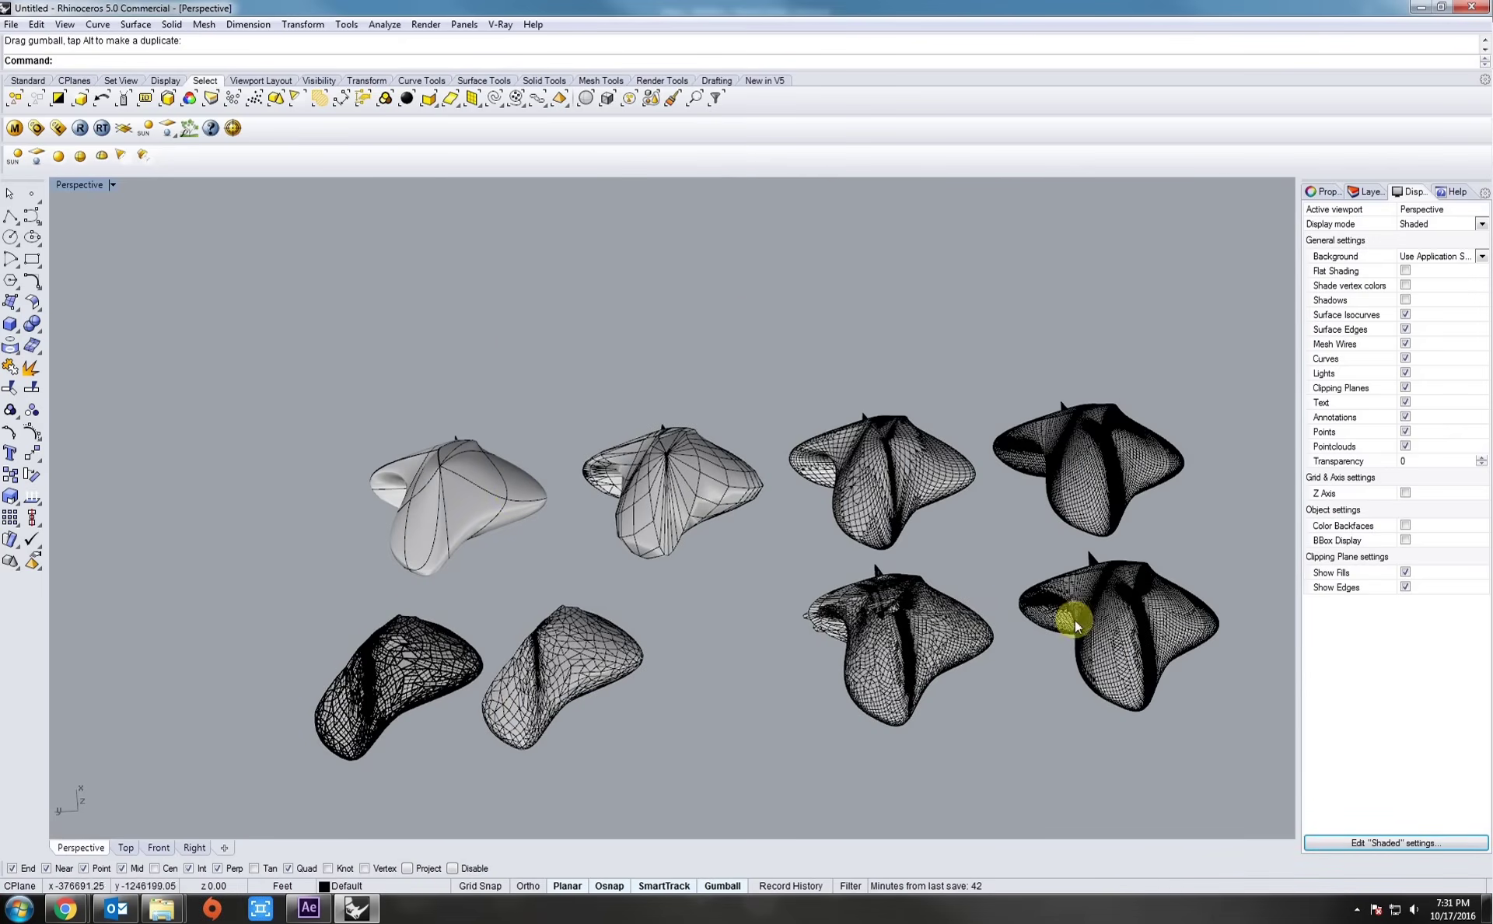
right_click_drag(1115, 633, 1003, 548, "shift")
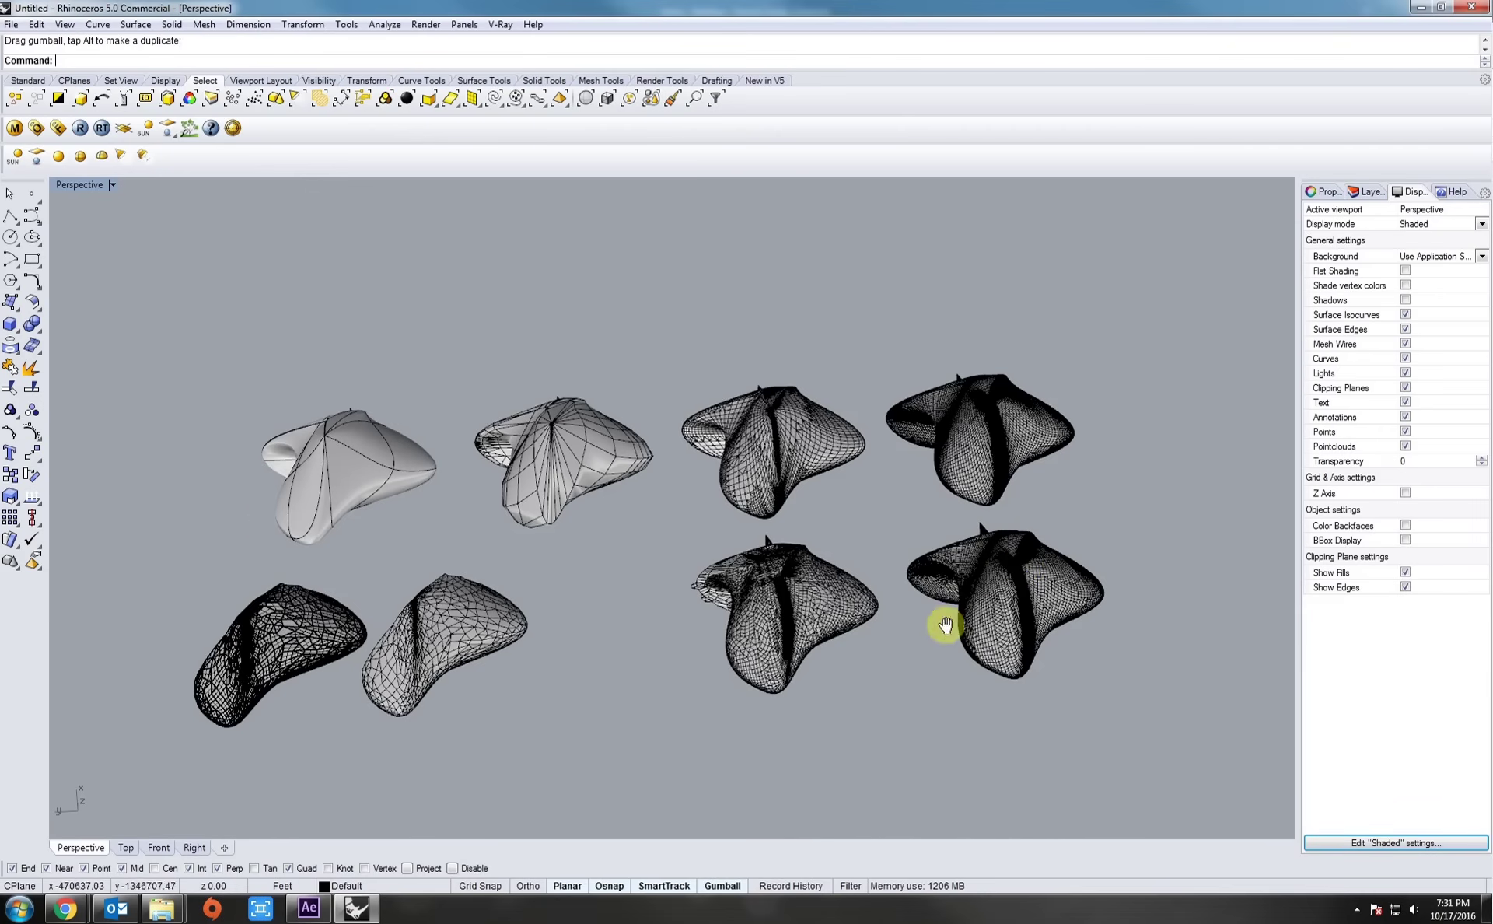
scroll(945, 624, "up", 5)
right_click_drag(791, 572, 879, 603)
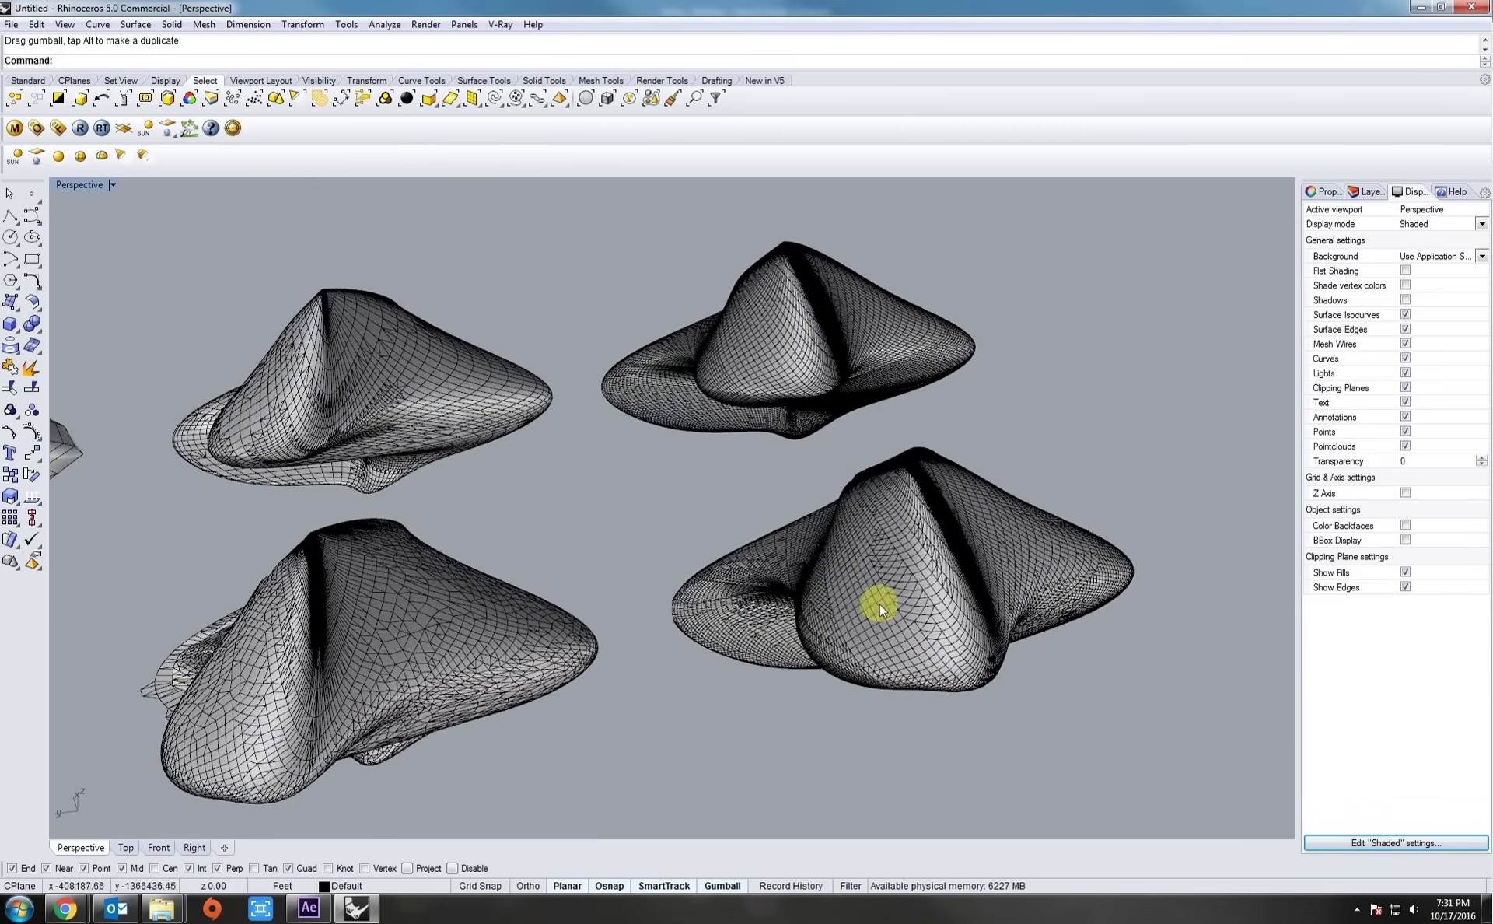
right_click_drag(637, 642, 373, 619)
scroll(373, 619, "up", 5)
right_click_drag(487, 585, 567, 529)
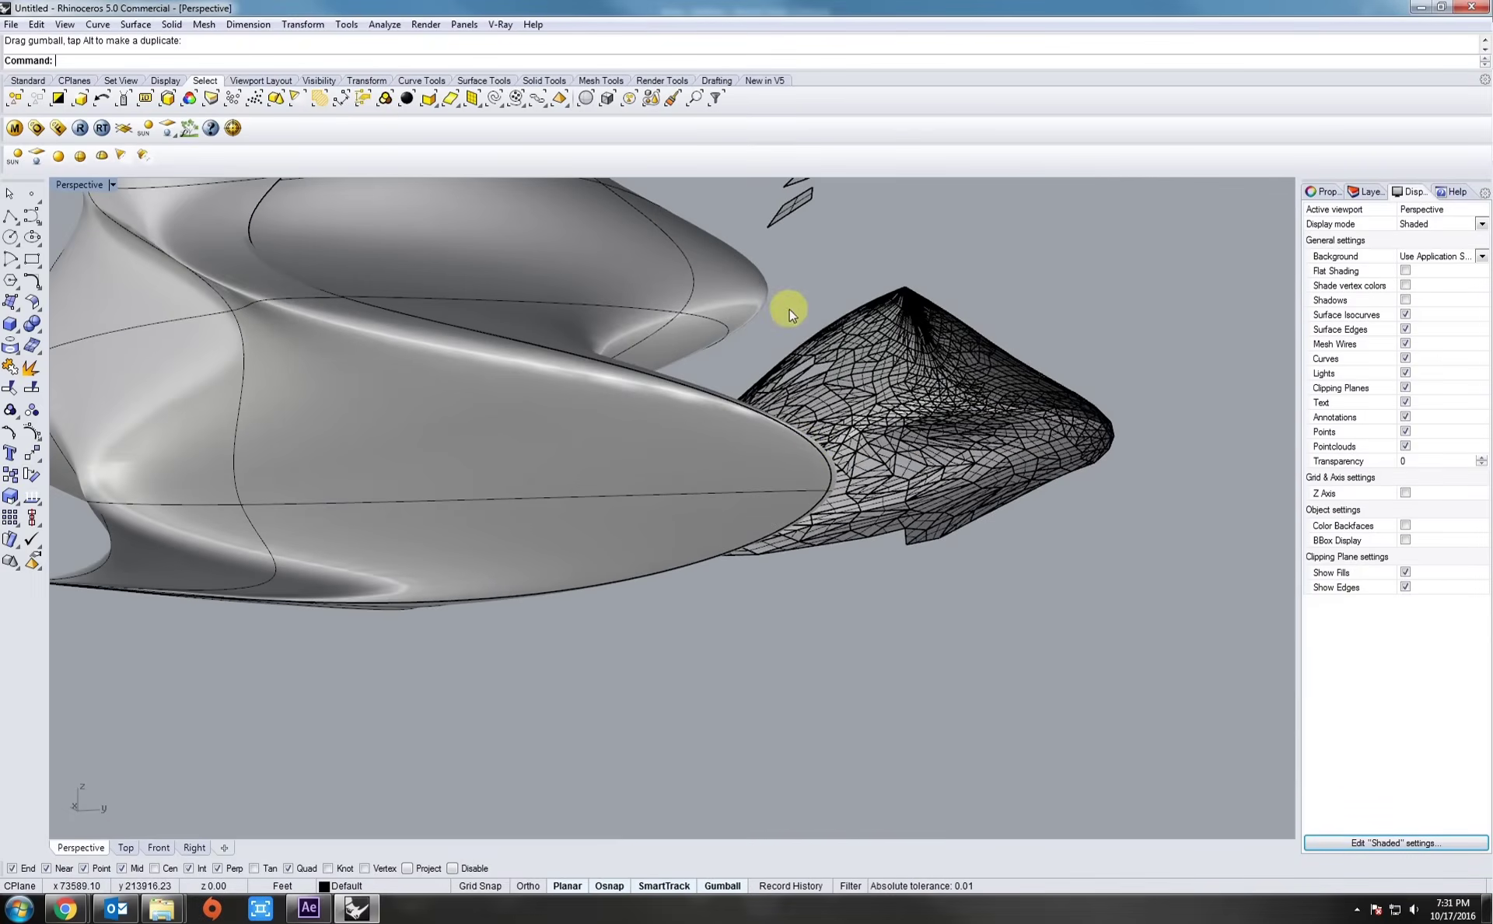